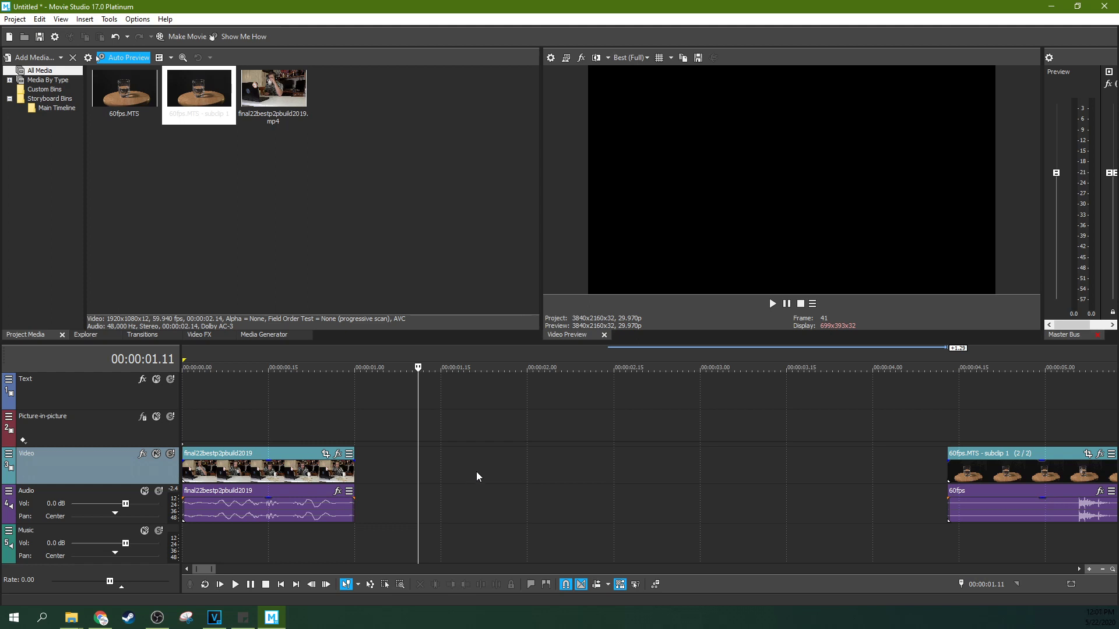
# Move the playhead into the empty gap between the coffee clip and the 60fps subclip
pyautogui.click(547, 435)
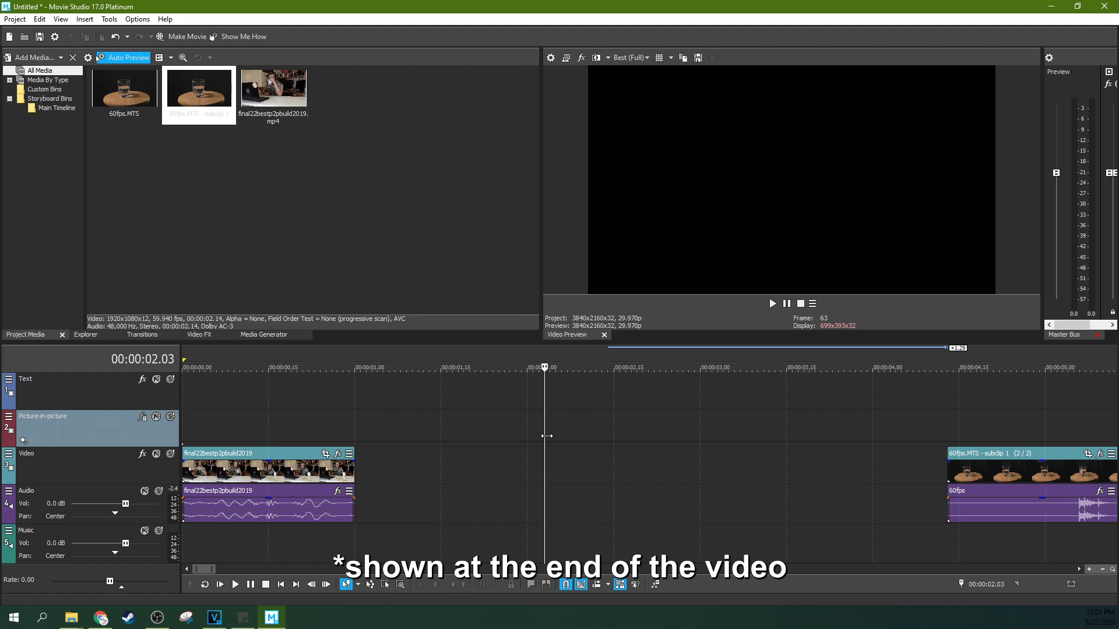
# Scrub the coffee clip preview through frames 19, 24, 13 and 7, then zoom the timeline out
pyautogui.click(239, 421)
pyautogui.click(288, 414)
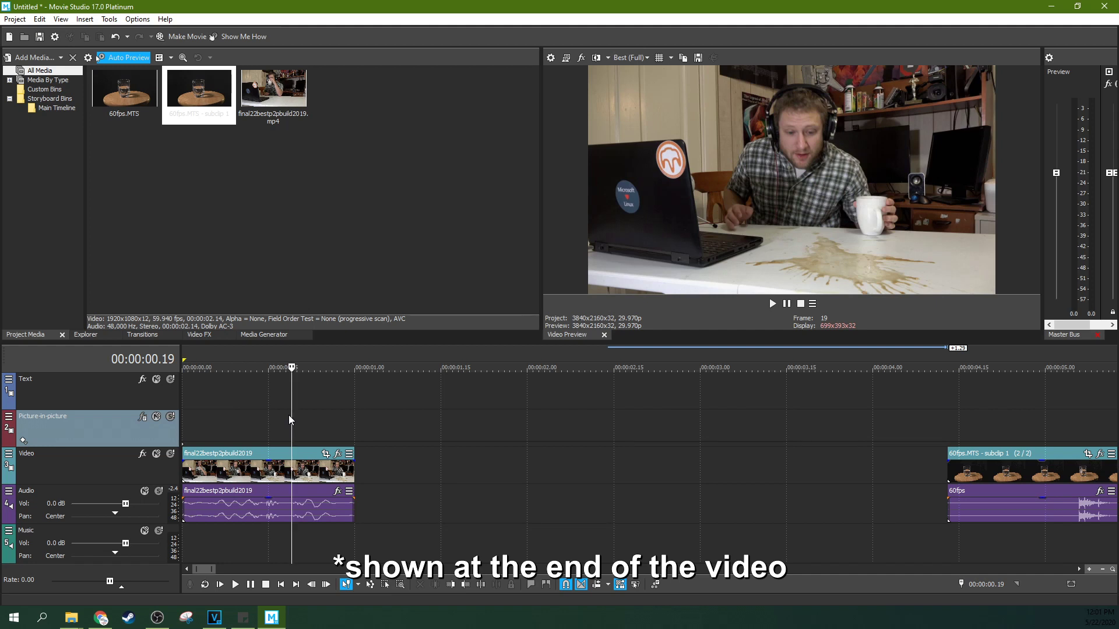
pyautogui.click(320, 417)
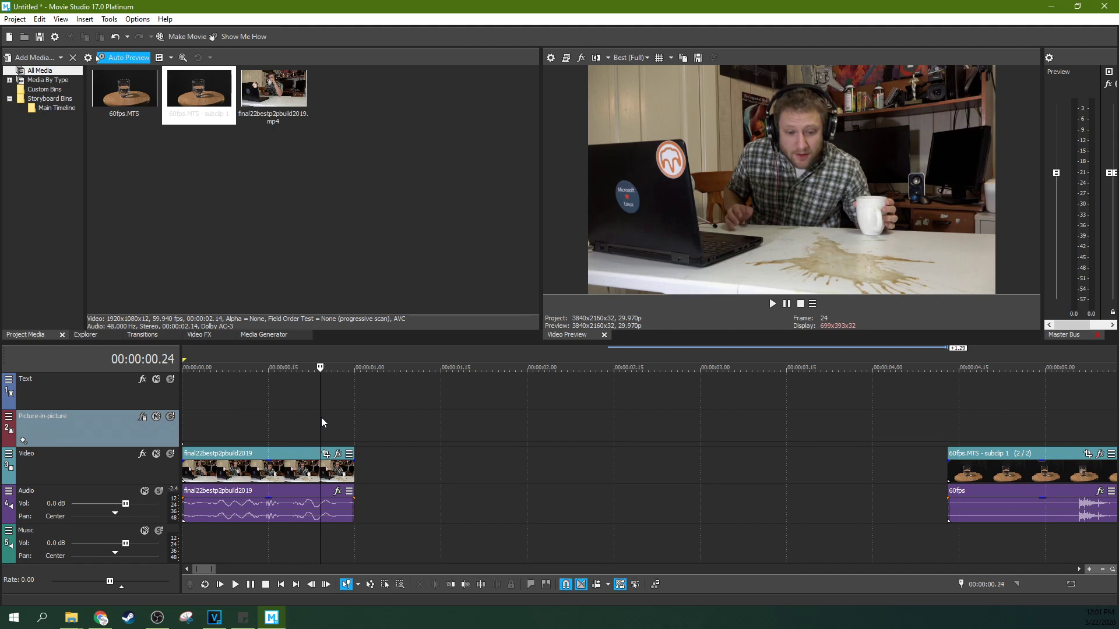
pyautogui.click(255, 430)
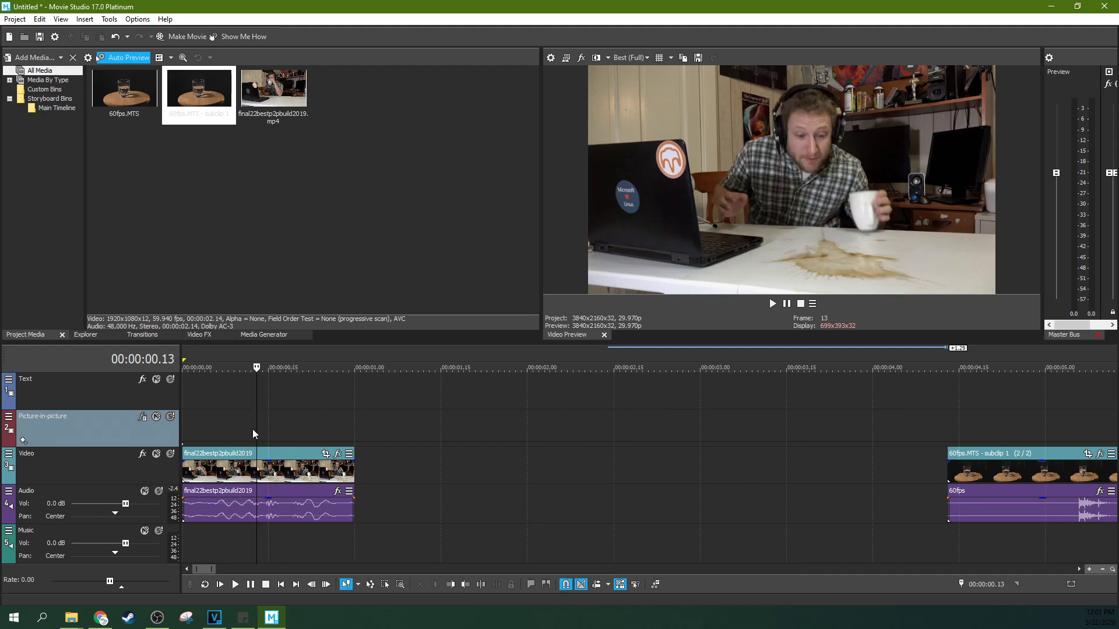
pyautogui.click(222, 428)
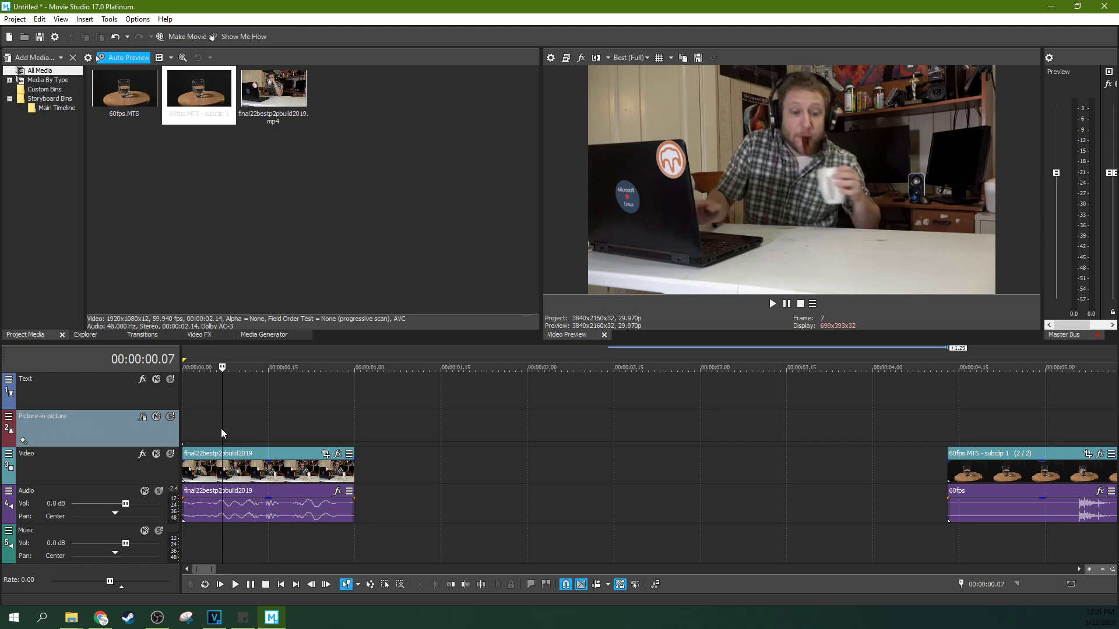
pyautogui.click(303, 429)
pyautogui.scroll(-2, 467, 426)
# Drag the 60fps subclip to the timeline start and place the coffee clip after it
pyautogui.moveTo(797, 466); pyautogui.dragTo(438, 466)
pyautogui.click(401, 435)
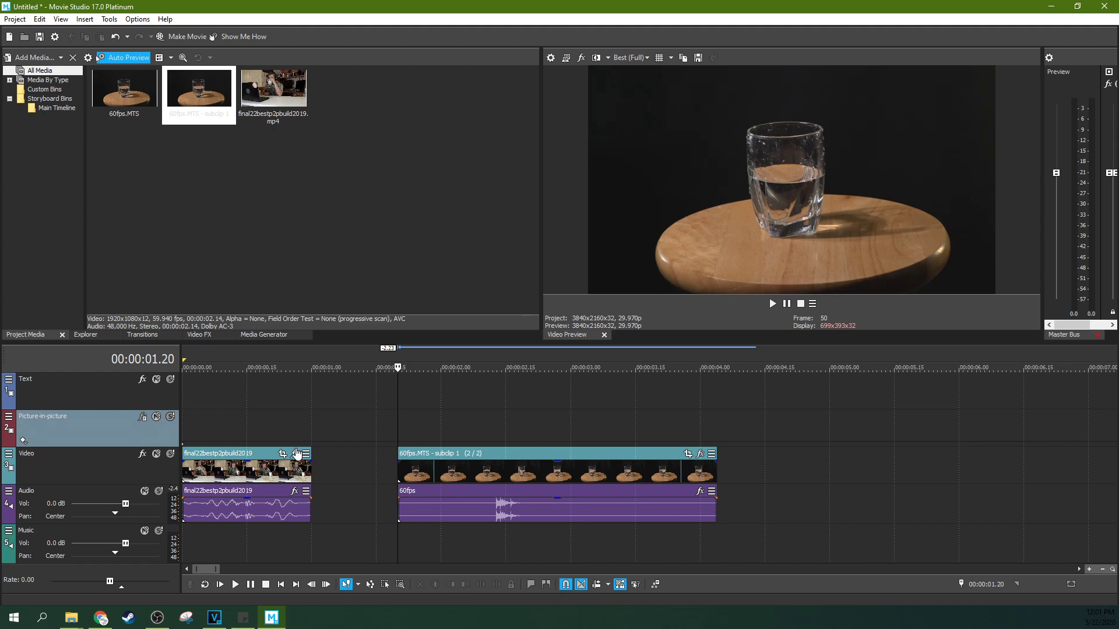
pyautogui.moveTo(249, 456); pyautogui.dragTo(828, 466)
pyautogui.click(606, 483)
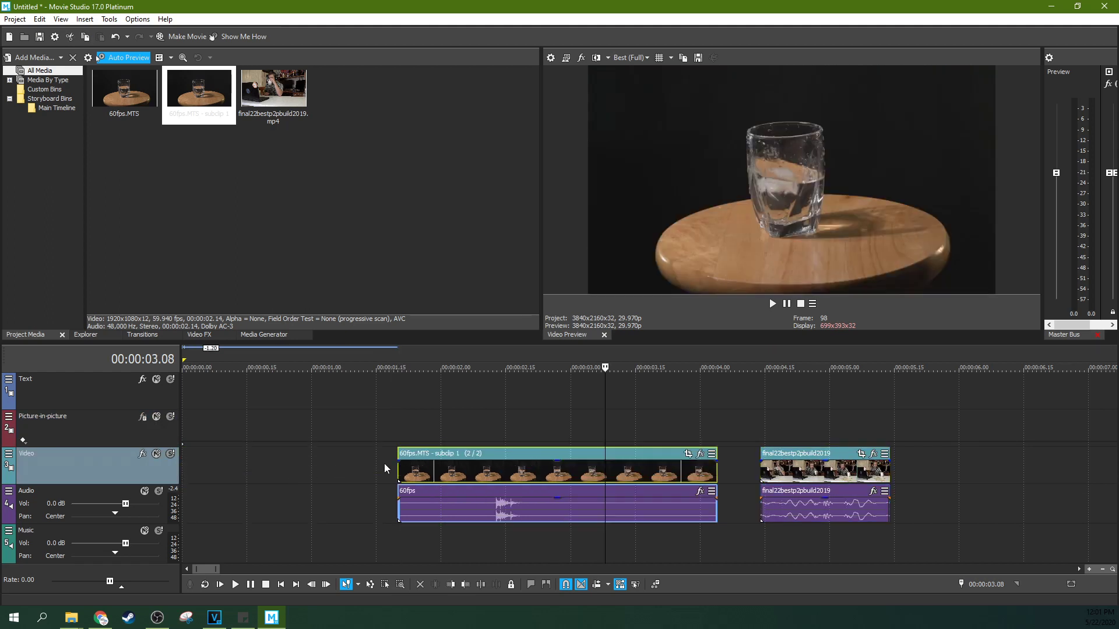
pyautogui.moveTo(433, 472); pyautogui.dragTo(267, 434)
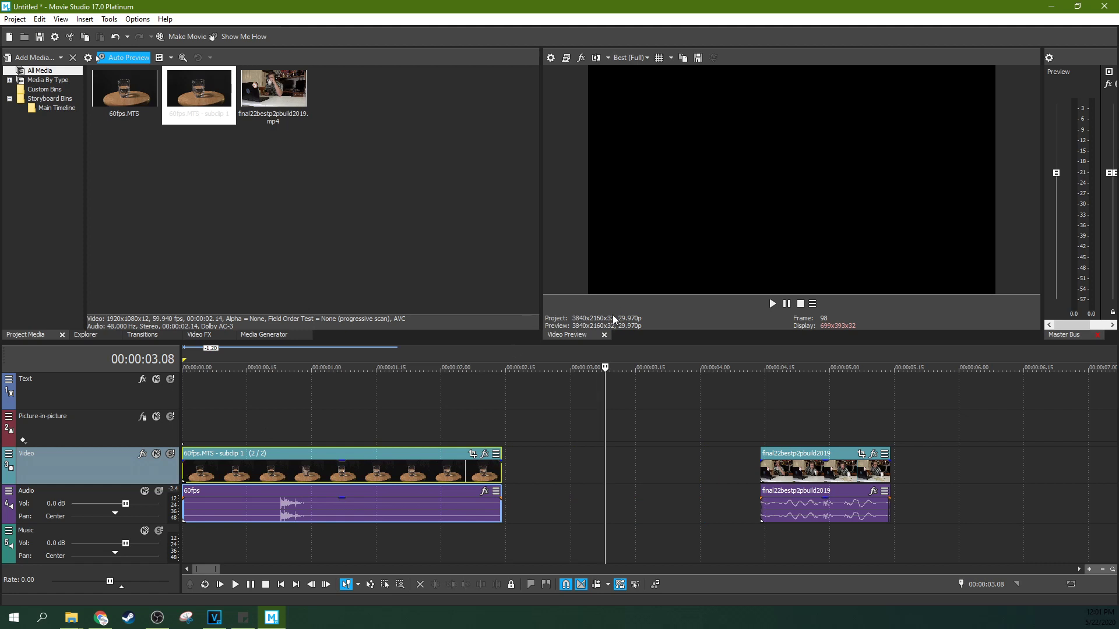
pyautogui.click(550, 57)
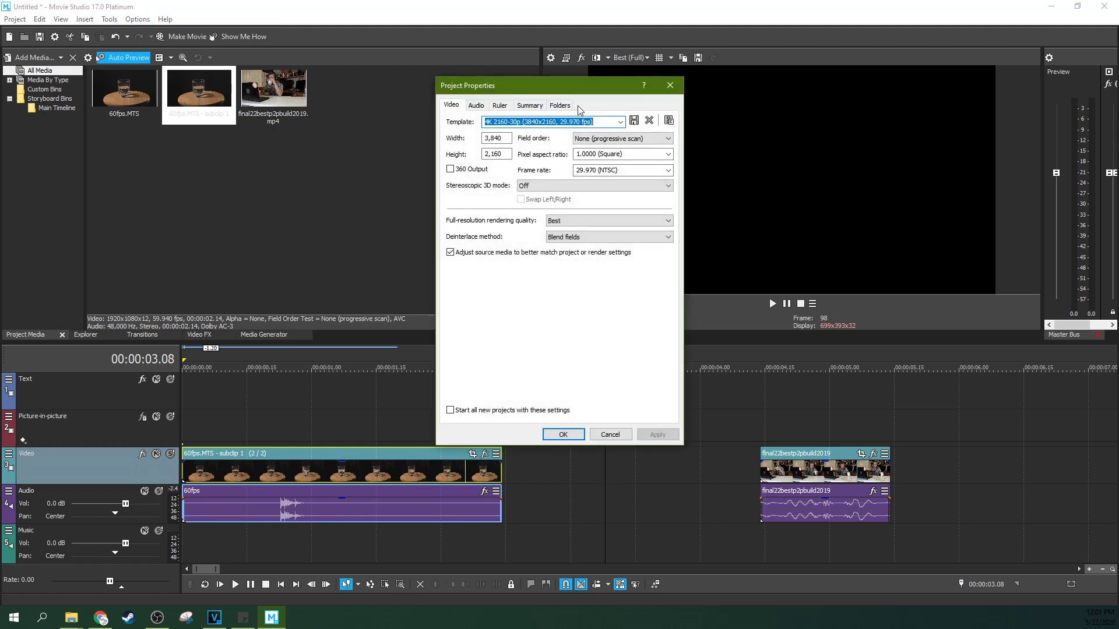
pyautogui.moveTo(593, 122); pyautogui.dragTo(559, 121)
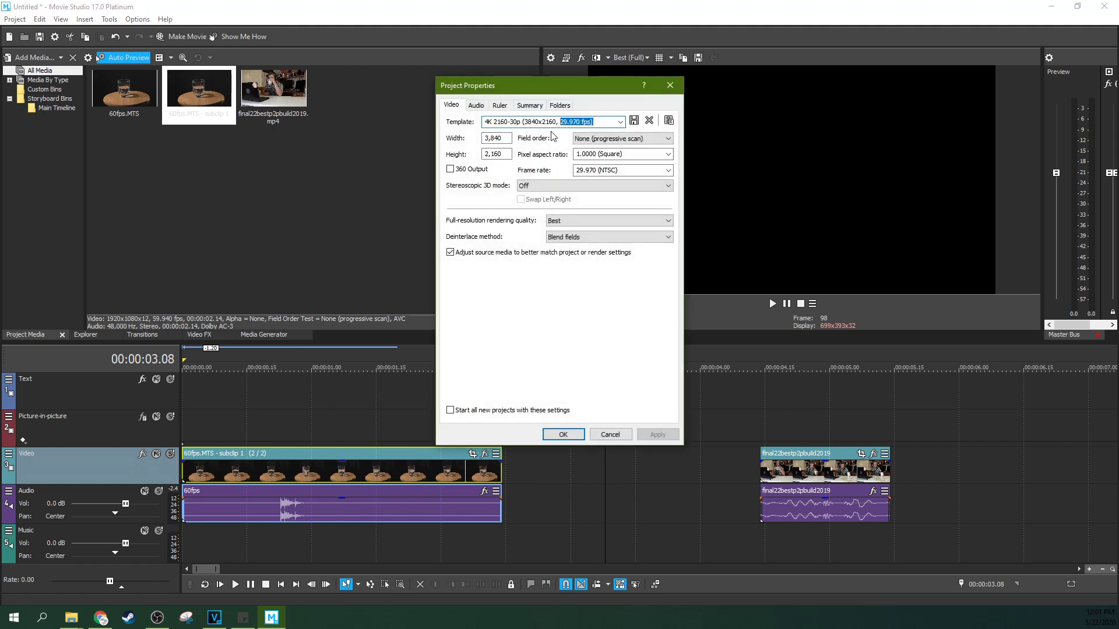
pyautogui.click(670, 85)
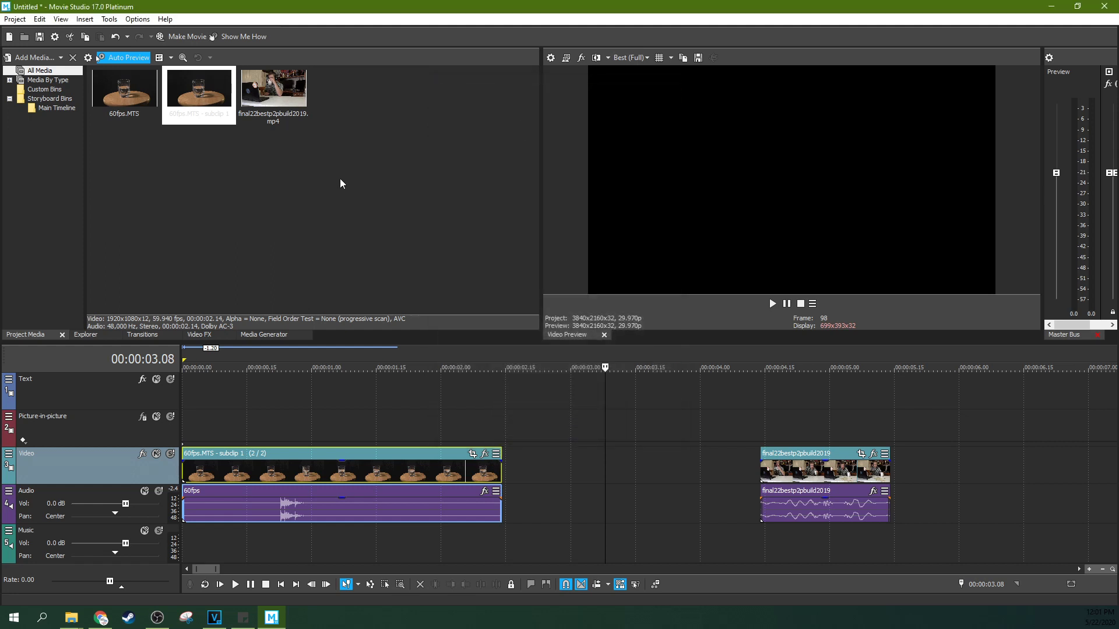
pyautogui.click(343, 409)
pyautogui.click(177, 114)
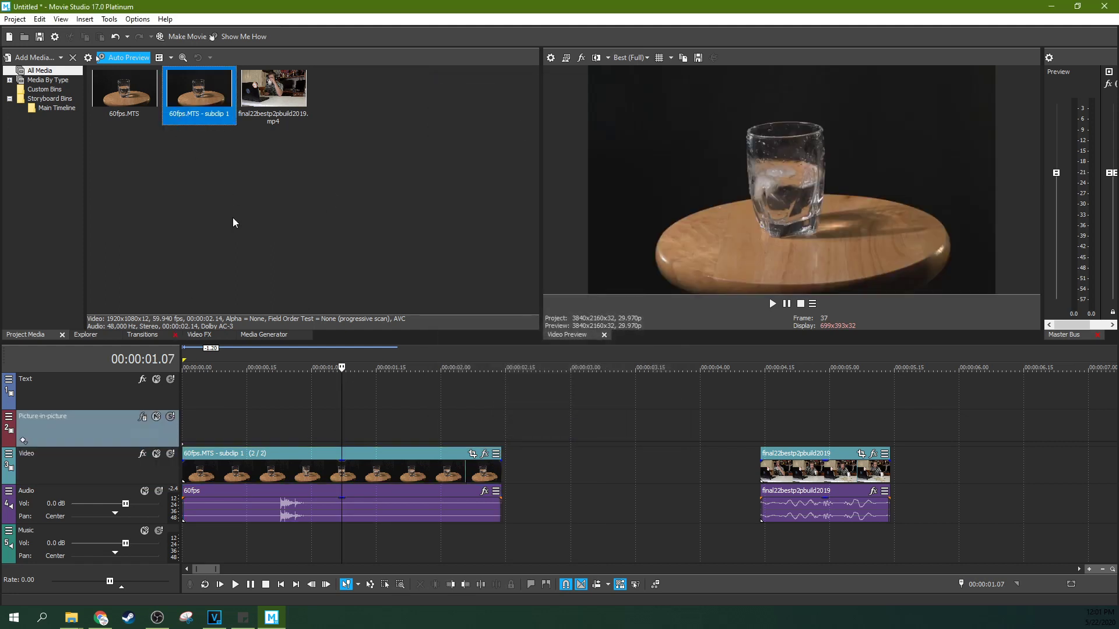
pyautogui.rightClick(186, 108)
pyautogui.click(242, 417)
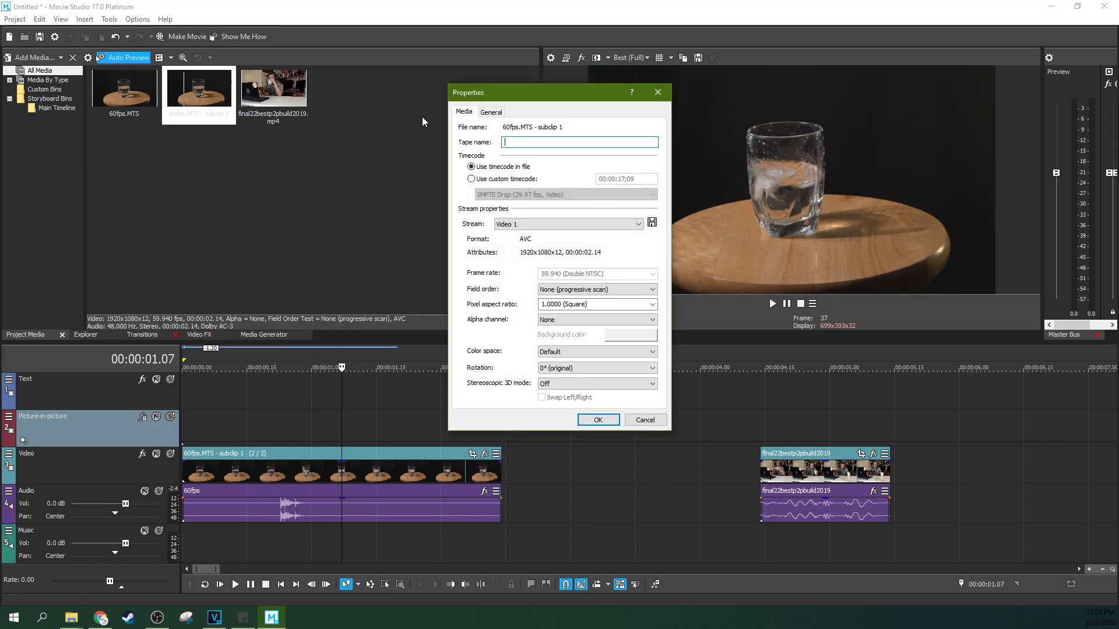
pyautogui.click(491, 112)
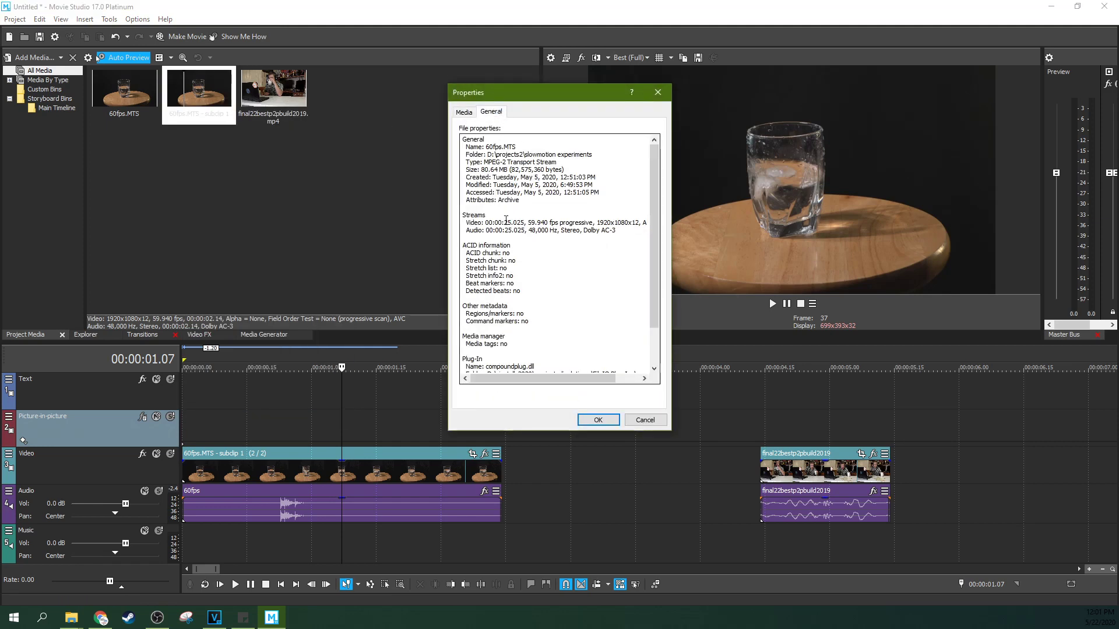
pyautogui.moveTo(529, 222); pyautogui.dragTo(601, 223)
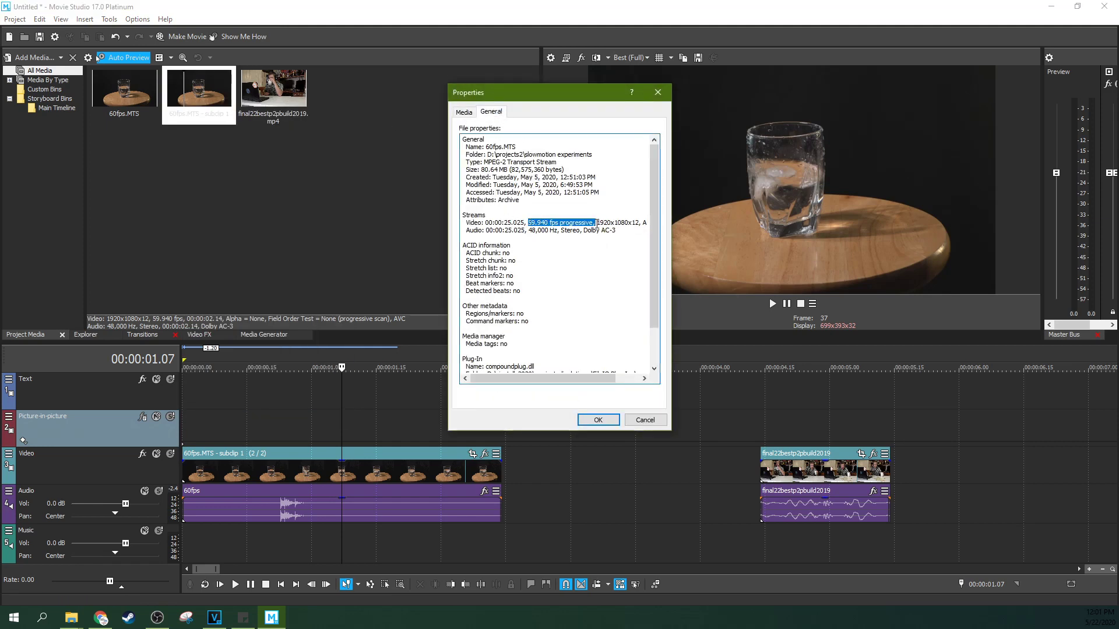
pyautogui.click(655, 92)
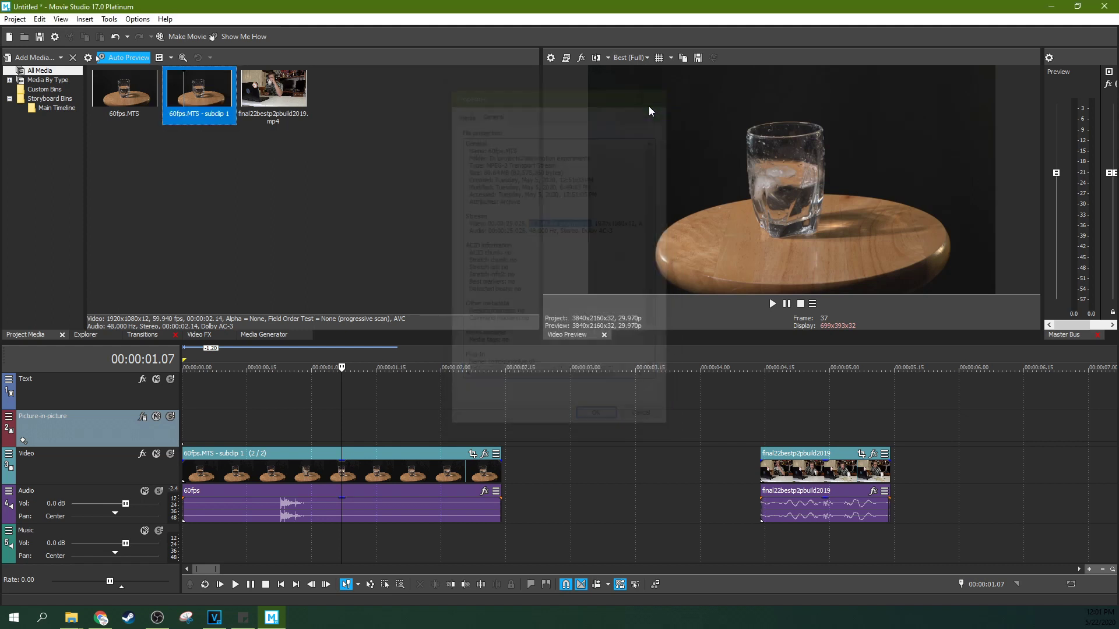
pyautogui.click(267, 411)
pyautogui.click(199, 446)
pyautogui.scroll(3, 199, 442)
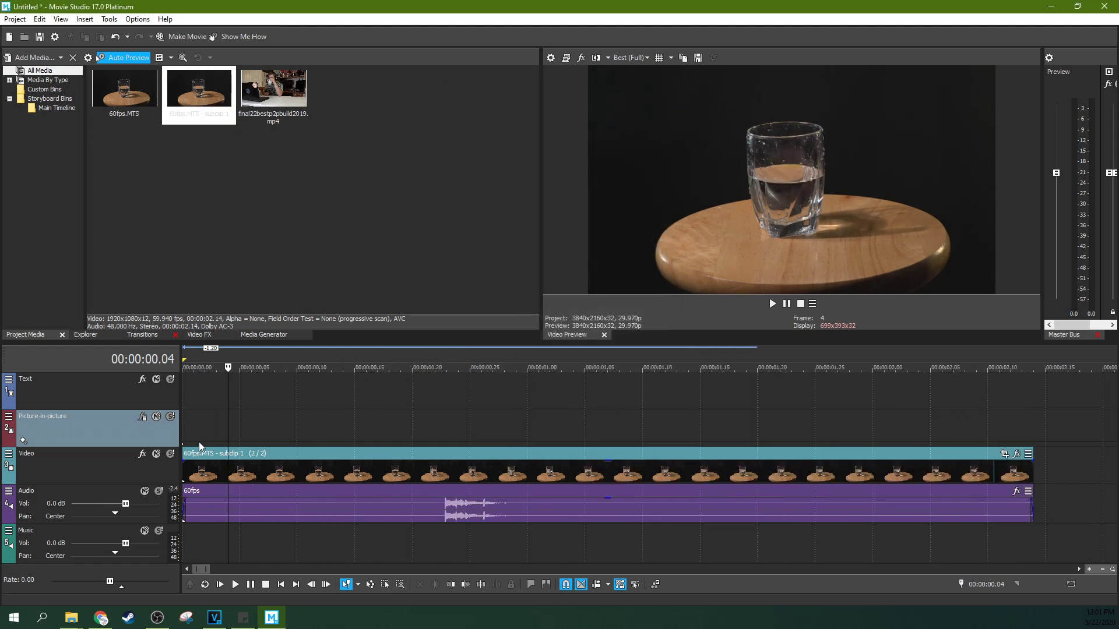
pyautogui.click(183, 430)
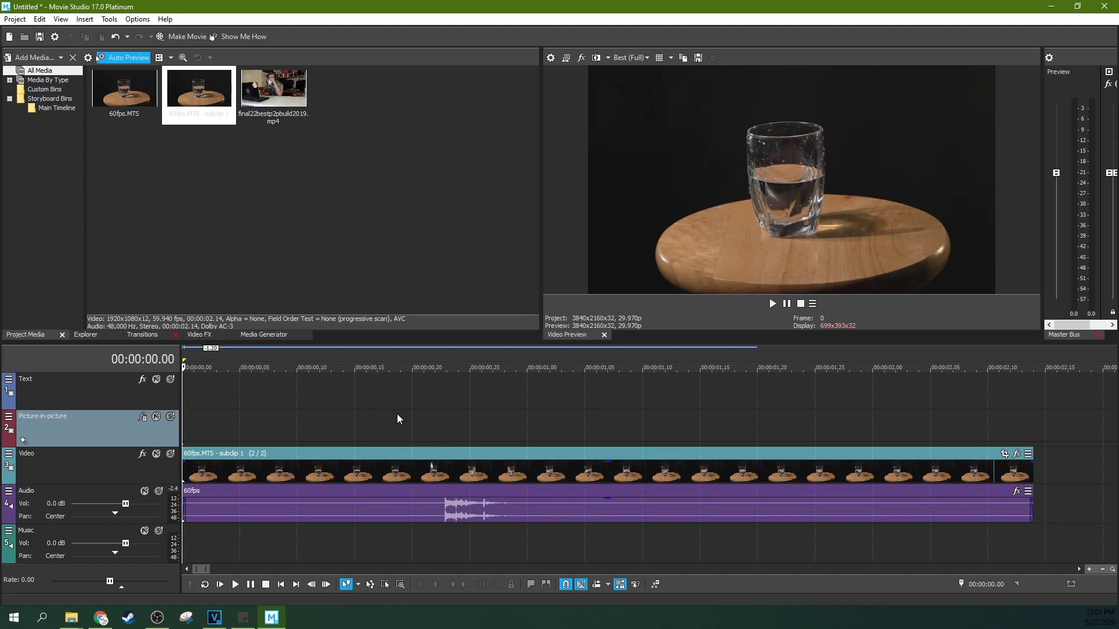
pyautogui.click(528, 417)
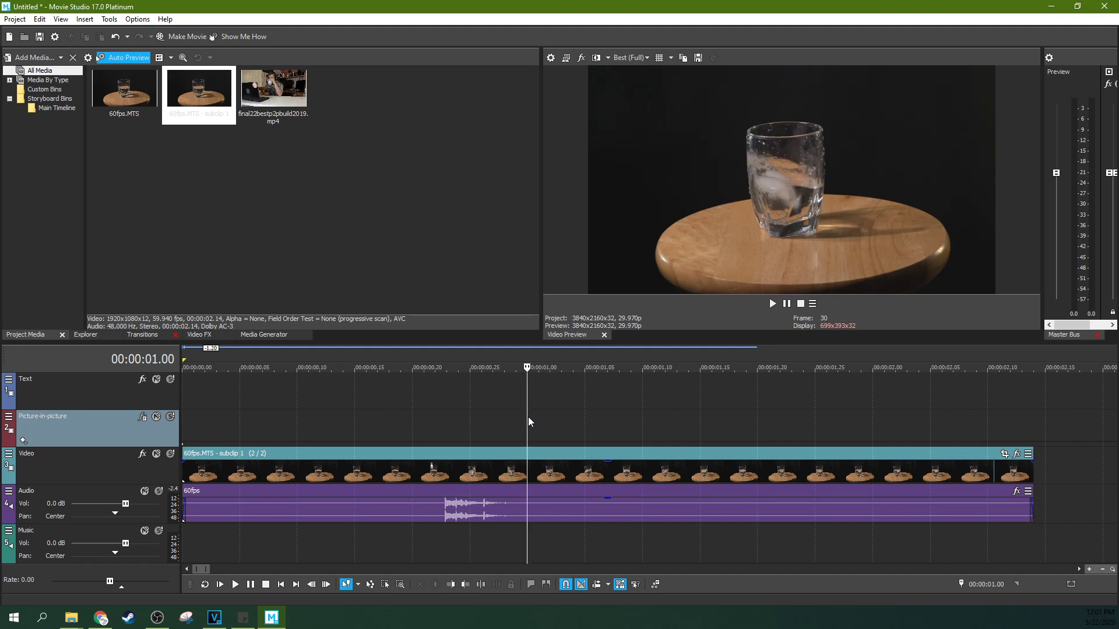
pyautogui.click(213, 414)
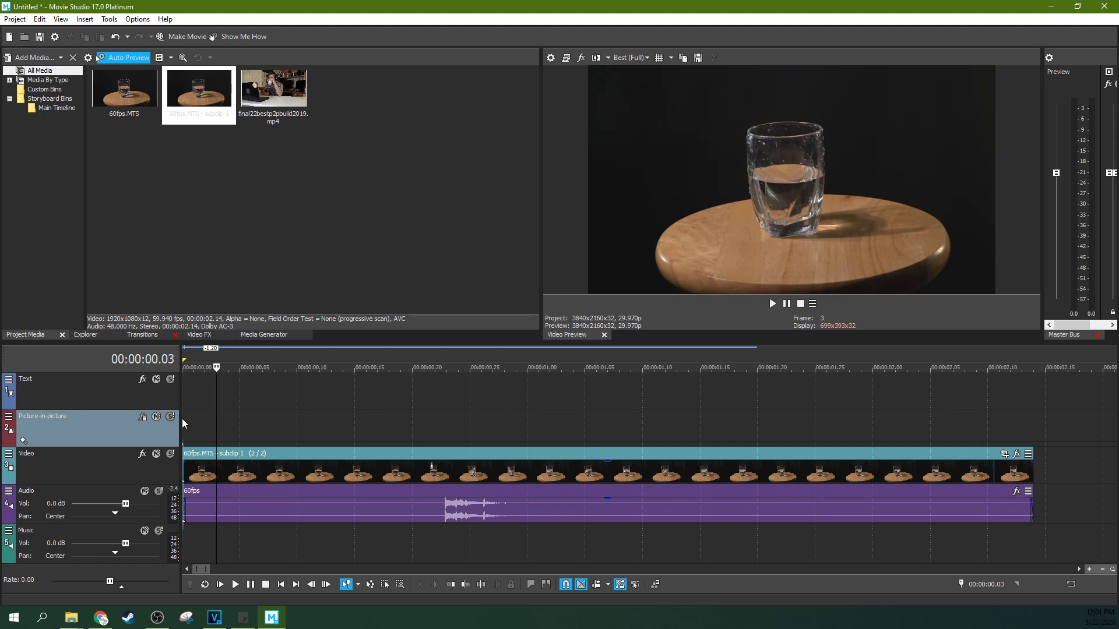
pyautogui.click(183, 421)
pyautogui.press('space')
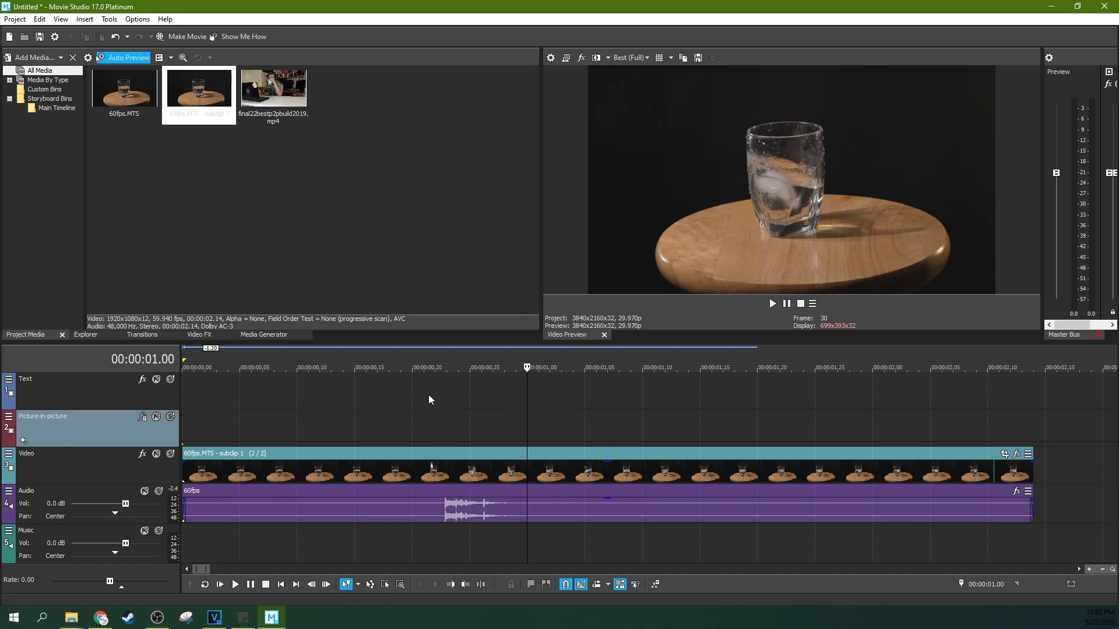
pyautogui.click(269, 402)
pyautogui.press('space')
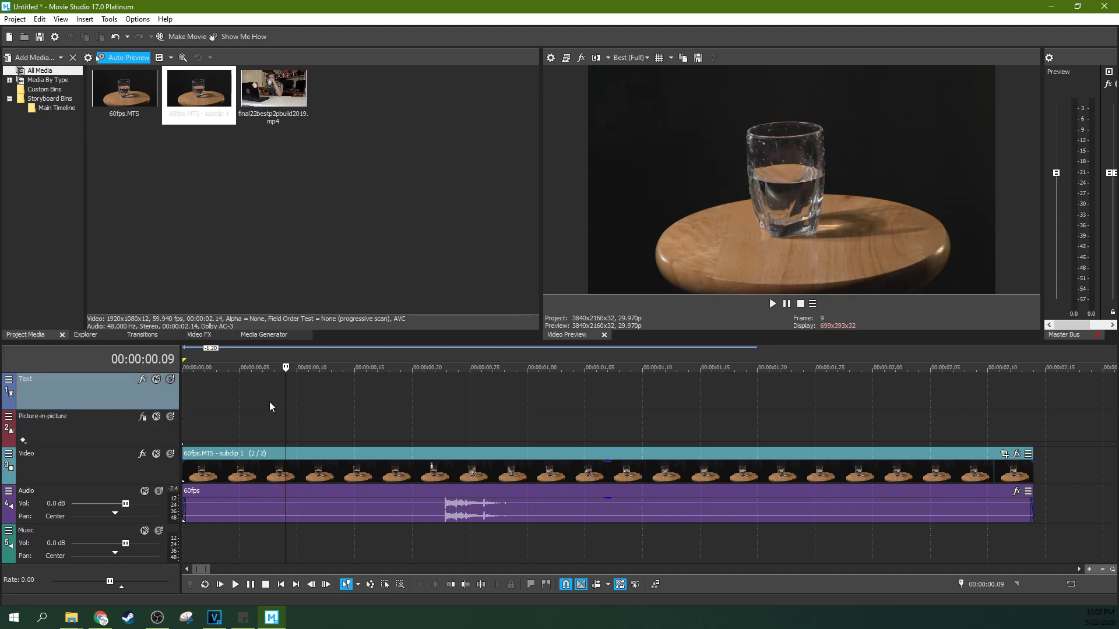
pyautogui.click(206, 418)
pyautogui.click(773, 304)
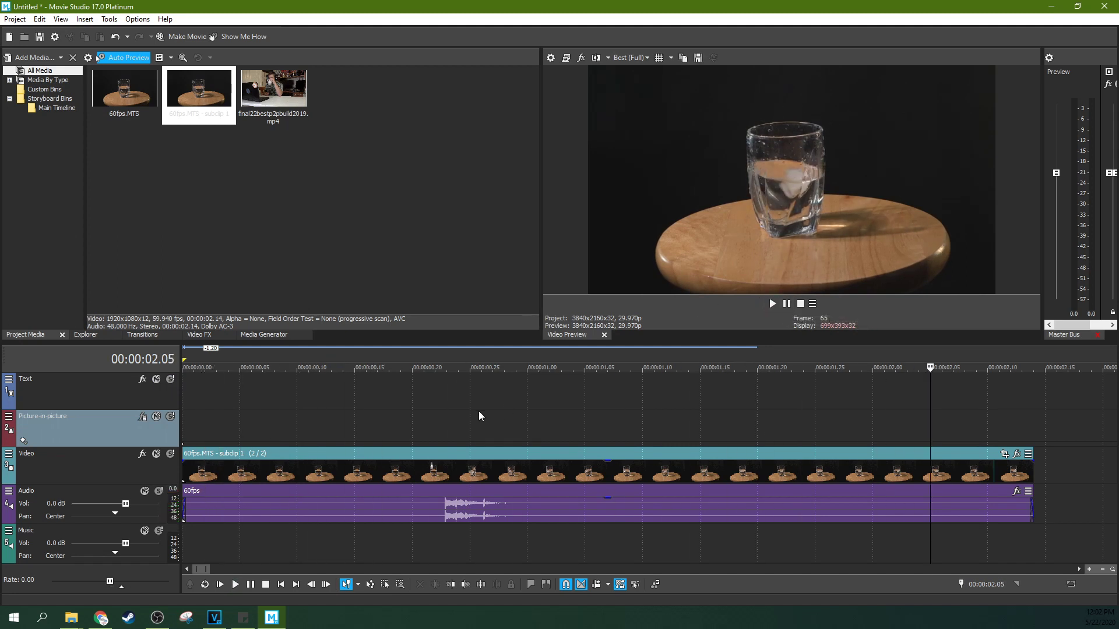
pyautogui.click(415, 417)
pyautogui.scroll(-3, 416, 417)
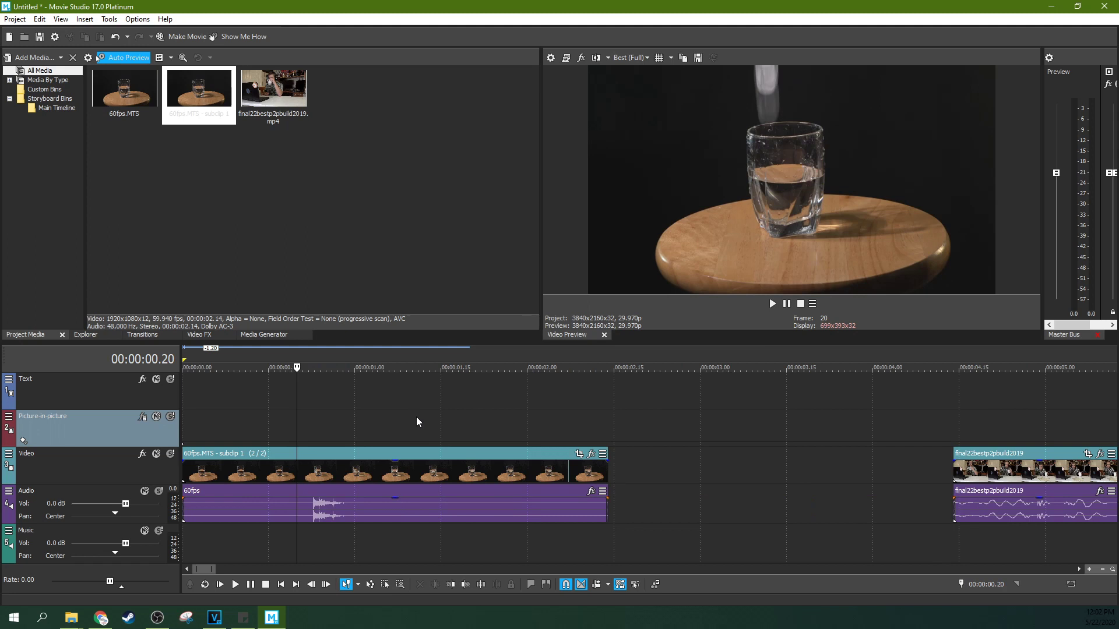
pyautogui.click(275, 411)
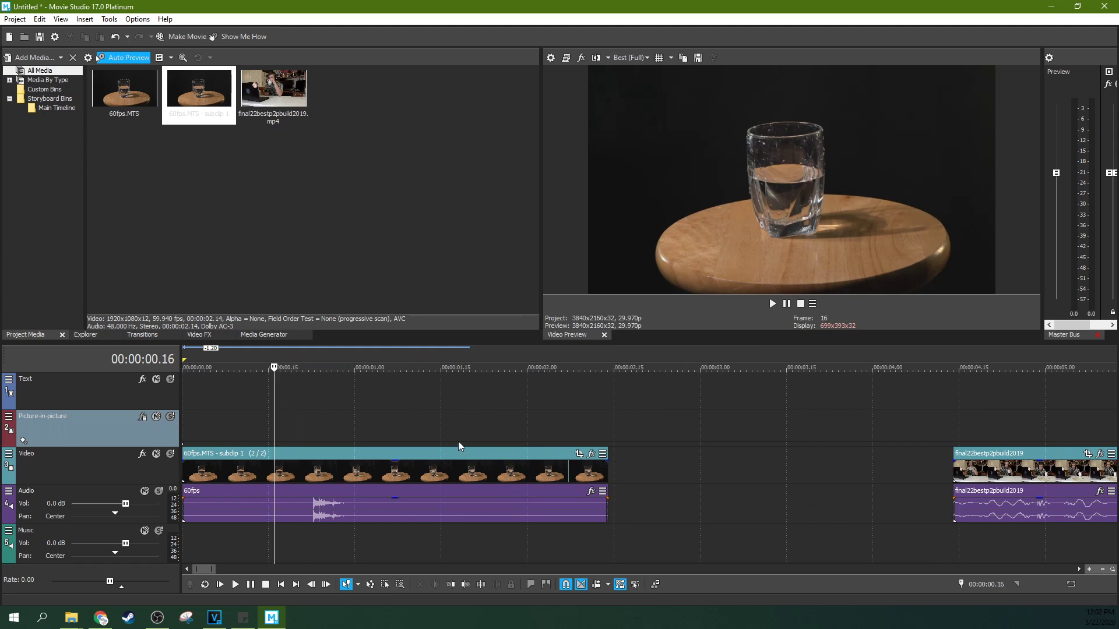
pyautogui.hotkey('ctrl', 'z')
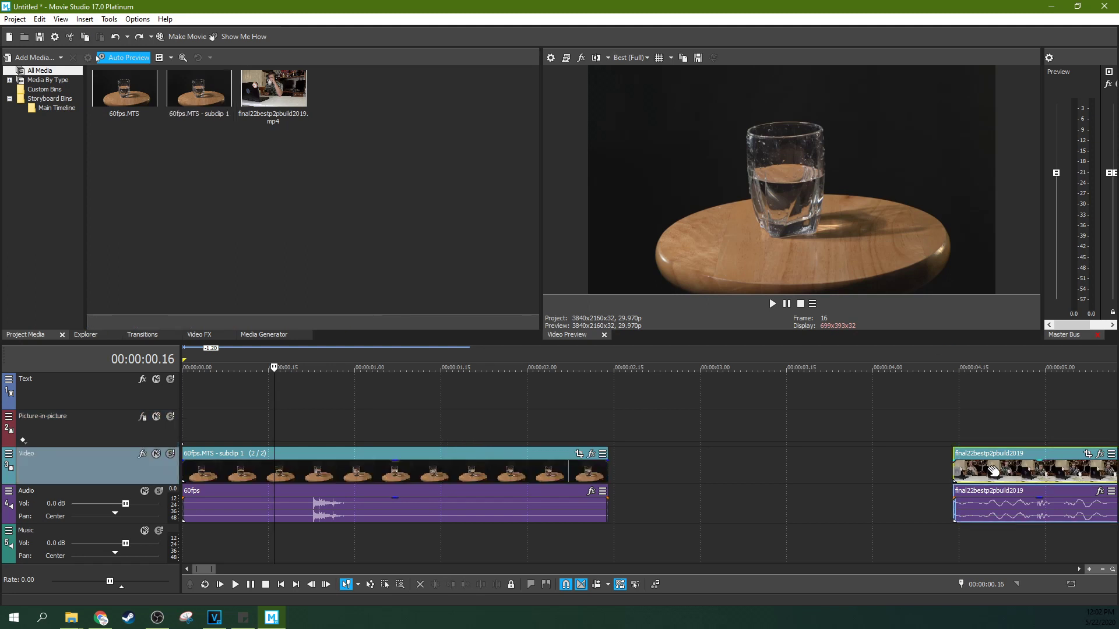
# Shift the coffee clip 1.07 s further right on the timeline
pyautogui.moveTo(990, 469); pyautogui.dragTo(1107, 469)
pyautogui.click(478, 414)
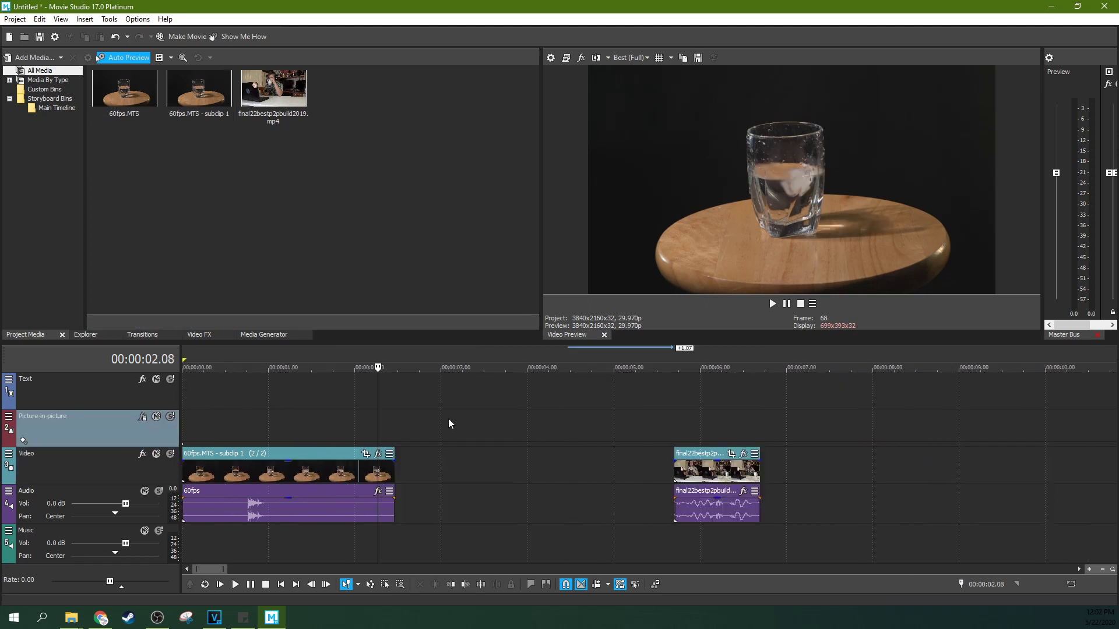
pyautogui.scroll(-2, 448, 418)
# Switch the editing mode to the Time Stretch/Compress Tool with the playhead at 00:00:01.19
pyautogui.click(322, 428)
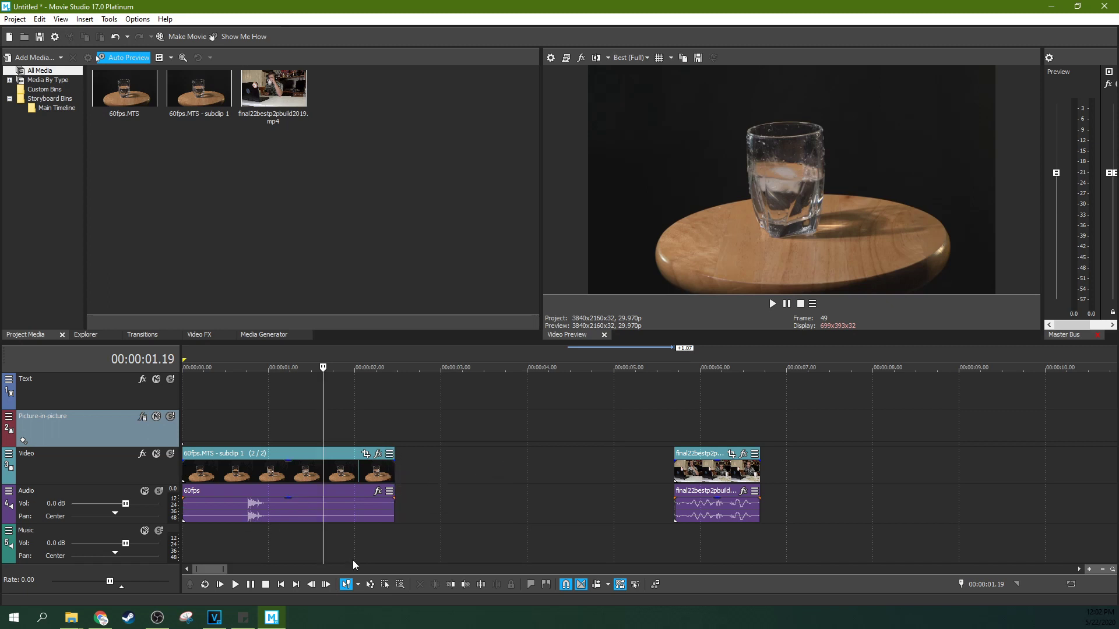
pyautogui.click(358, 584)
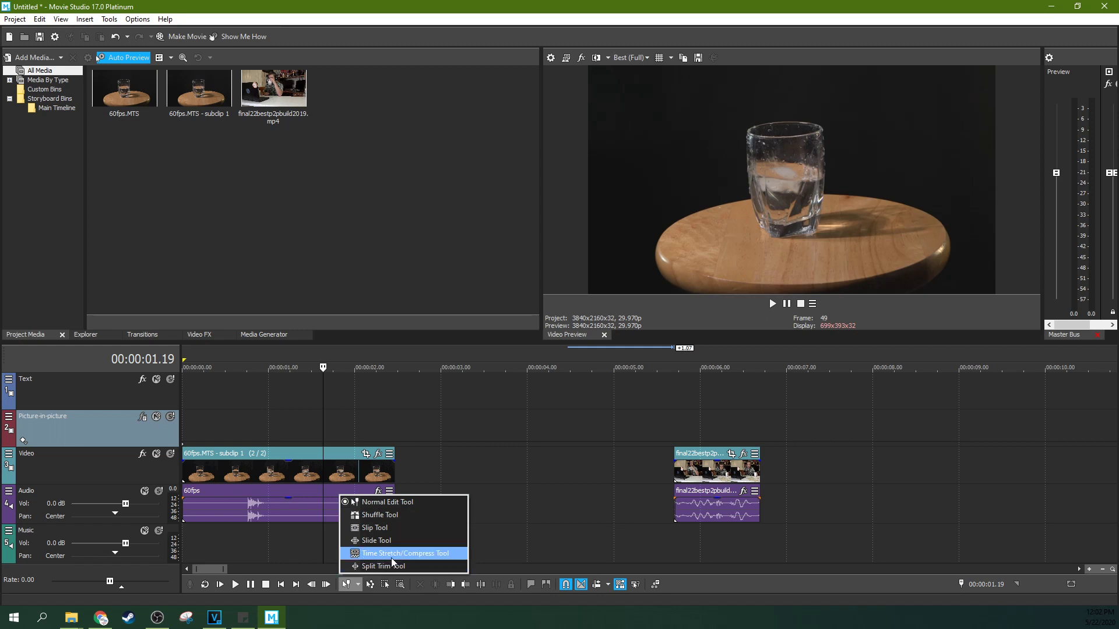
pyautogui.click(412, 463)
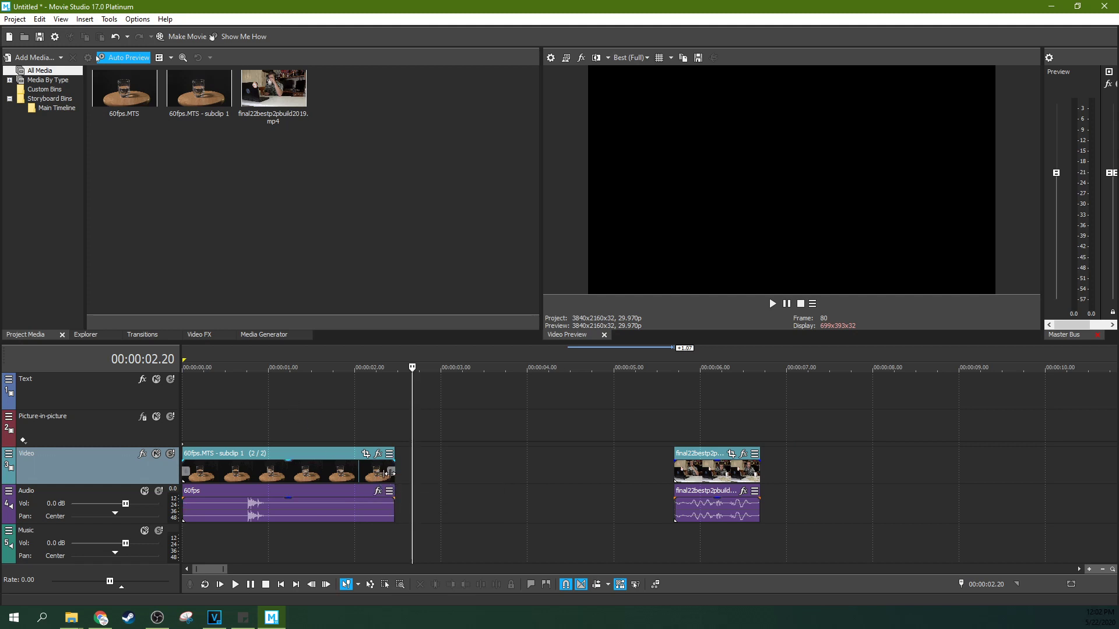
# Stretch the 60fps glass subclip's right edge until it plays at 50.0% speed
pyautogui.moveTo(393, 471); pyautogui.dragTo(450, 471)
pyautogui.scroll(-2, 373, 528)
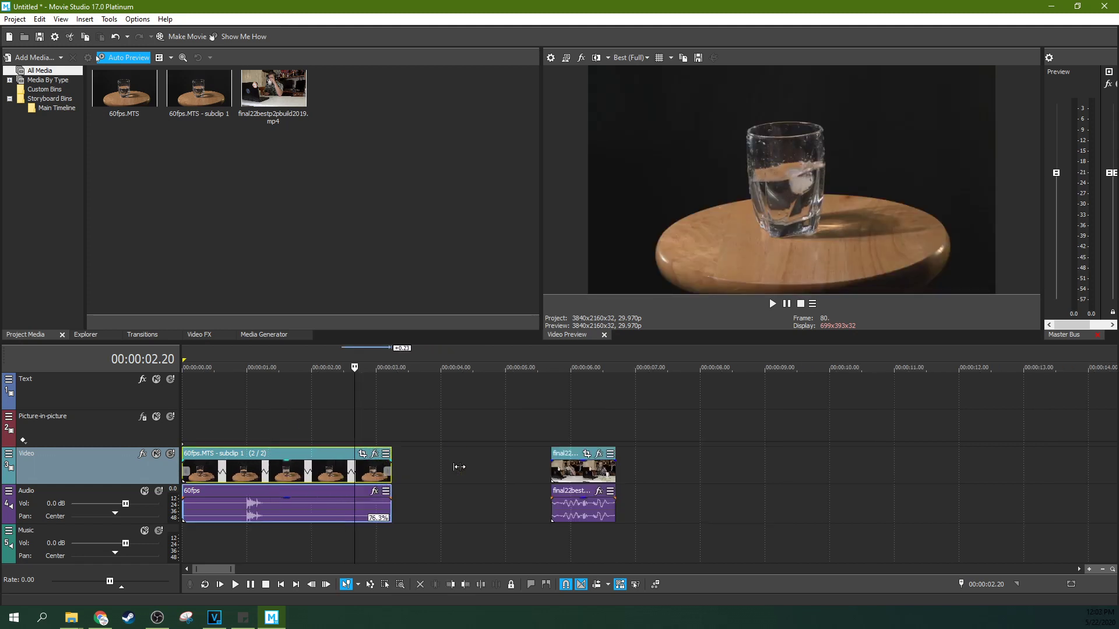
pyautogui.scroll(2, 374, 527)
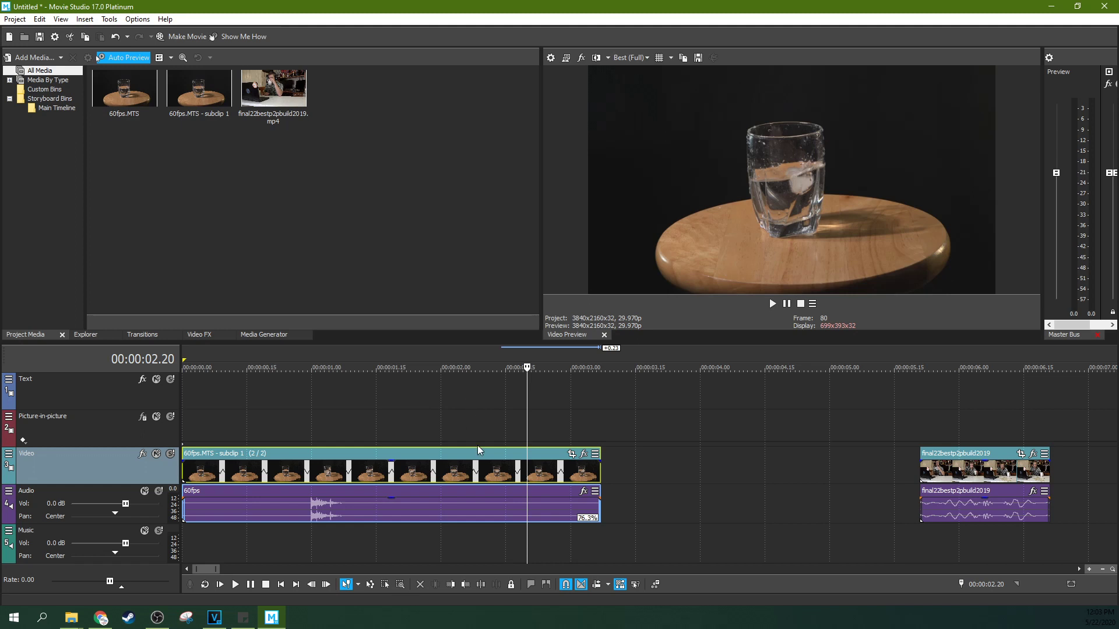
pyautogui.moveTo(599, 467); pyautogui.dragTo(821, 456)
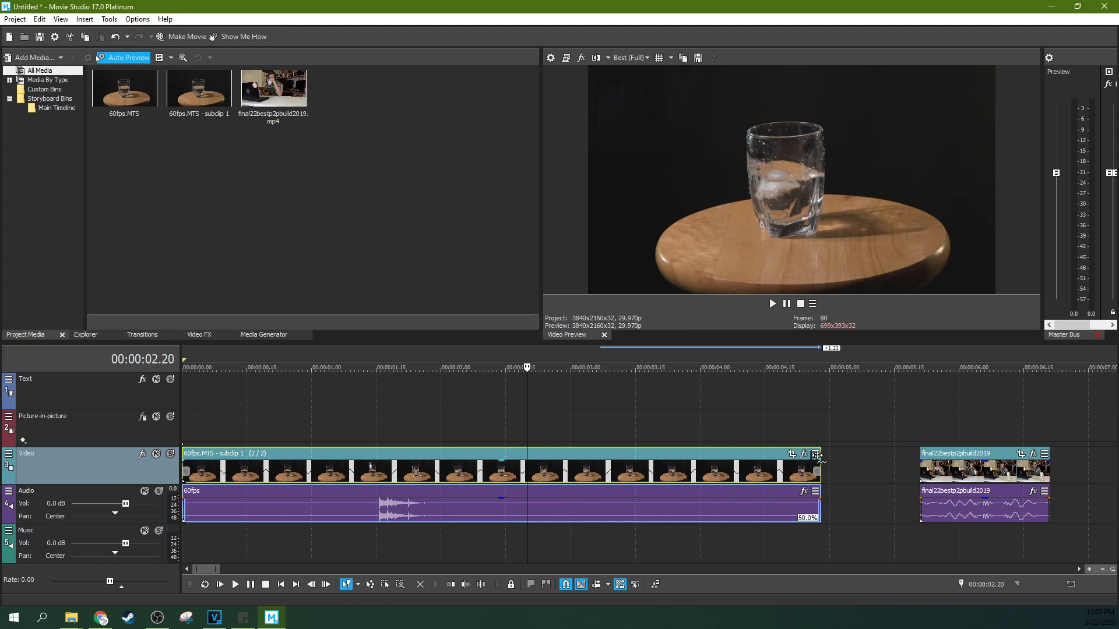
pyautogui.click(439, 415)
# Play back the slowed glass clip from the start and again from about 0.28 seconds
pyautogui.click(263, 417)
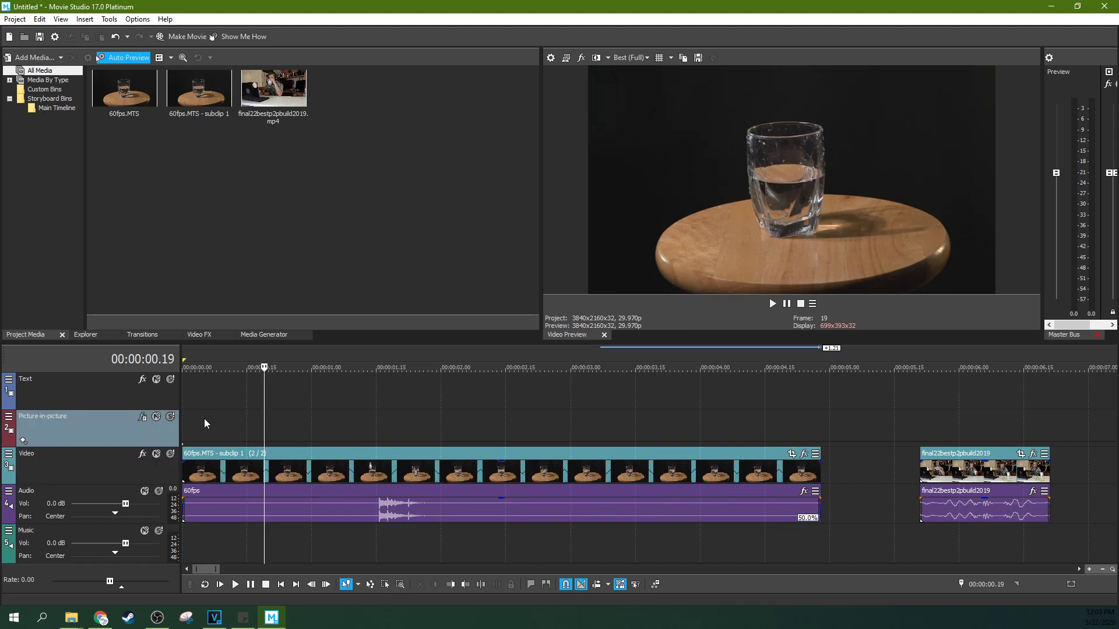
pyautogui.click(186, 420)
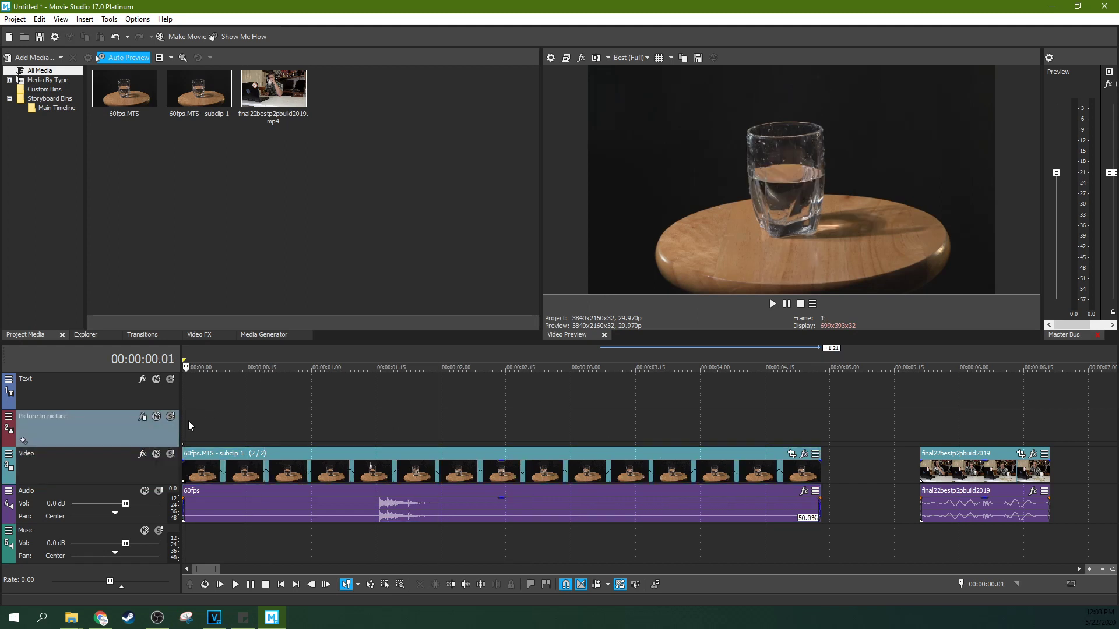
pyautogui.click(775, 304)
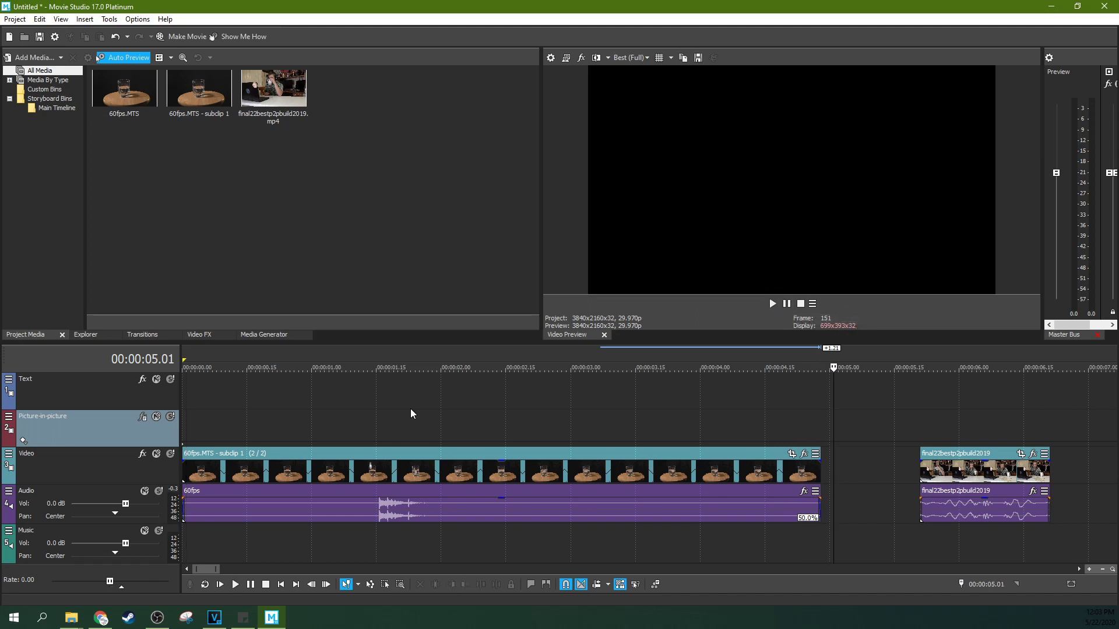
pyautogui.click(378, 415)
pyautogui.click(355, 414)
pyautogui.click(302, 408)
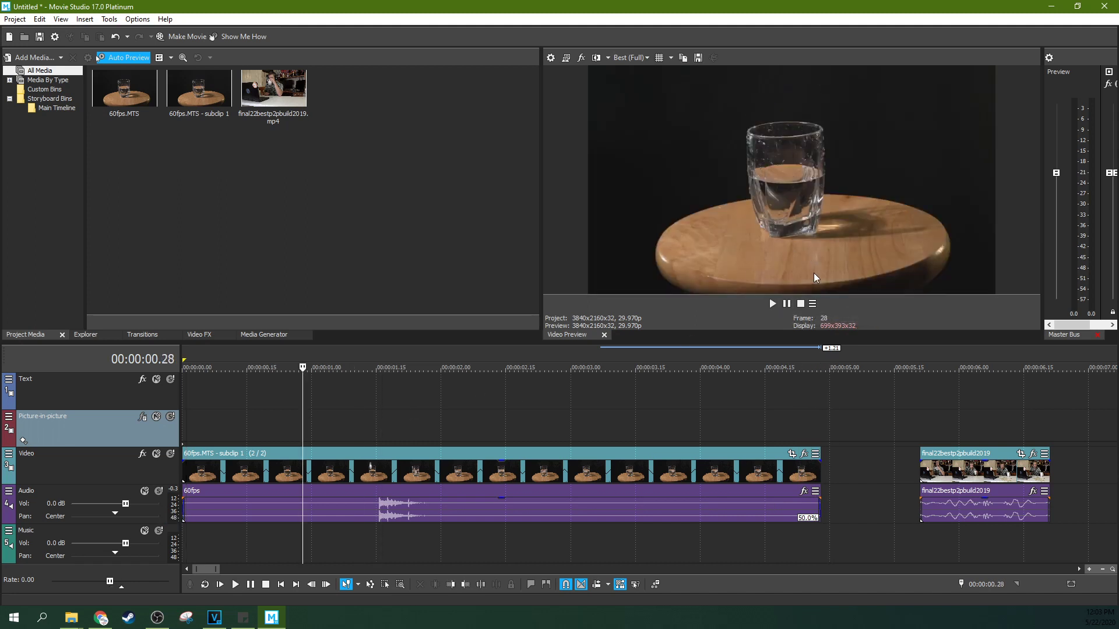
pyautogui.click(772, 303)
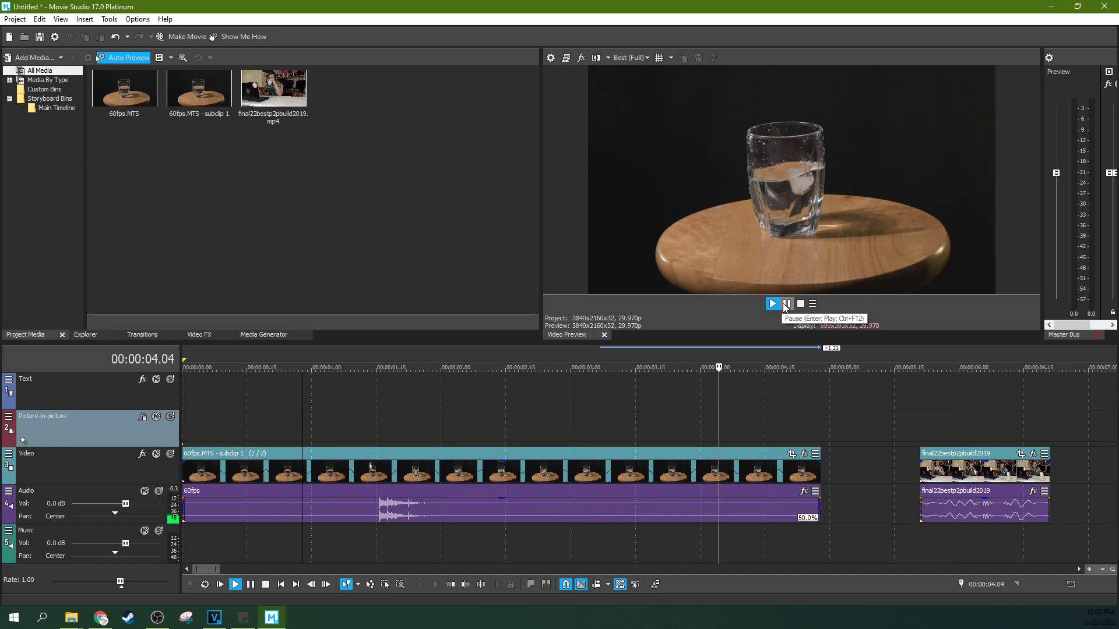
pyautogui.click(786, 304)
# Move the coffee-spill clip further right, to near the 9-second mark
pyautogui.scroll(-3, 569, 421)
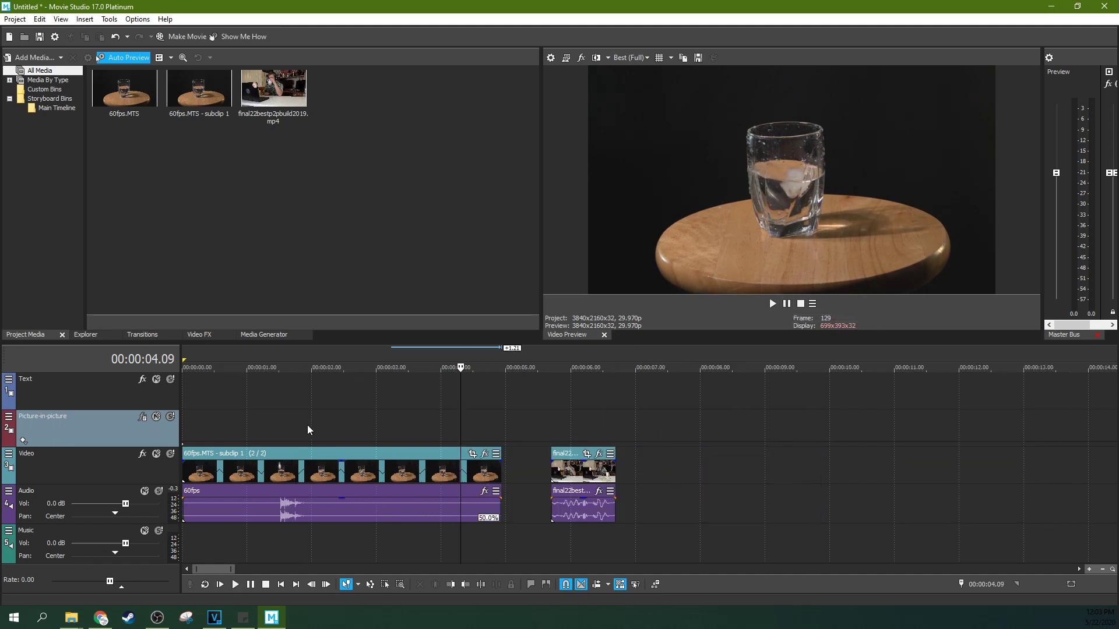
pyautogui.click(307, 425)
pyautogui.moveTo(595, 466); pyautogui.dragTo(778, 471)
# Stretch the glass clip further to about 32% speed and play it back from near the start
pyautogui.click(480, 419)
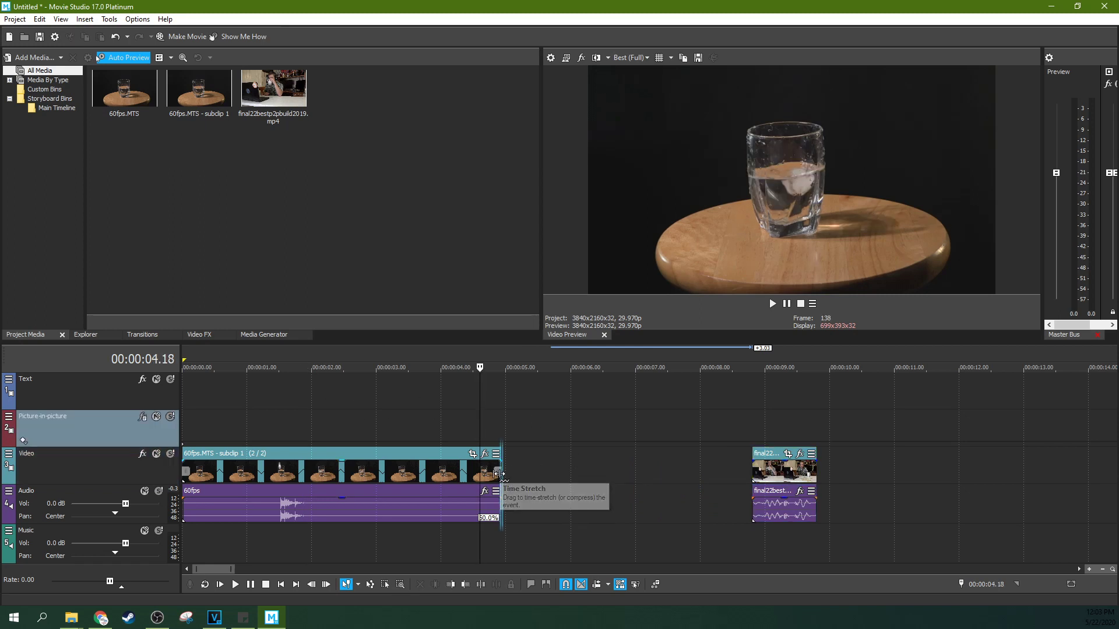
pyautogui.keyDown('ctrl'); pyautogui.moveTo(498, 473); pyautogui.dragTo(679, 464); pyautogui.keyUp('ctrl')
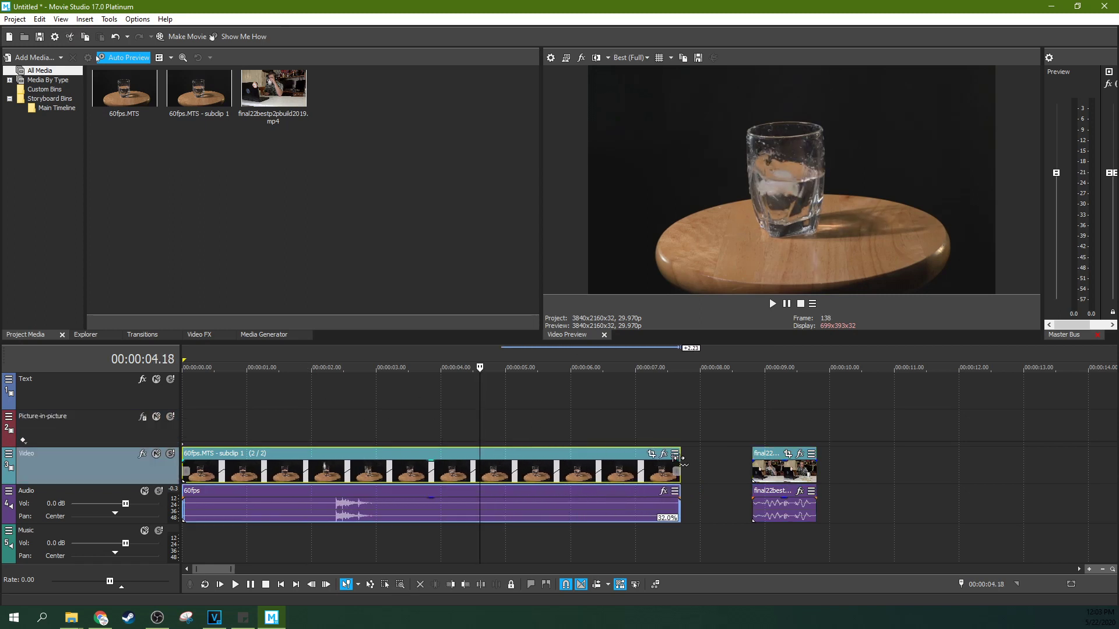
pyautogui.click(222, 436)
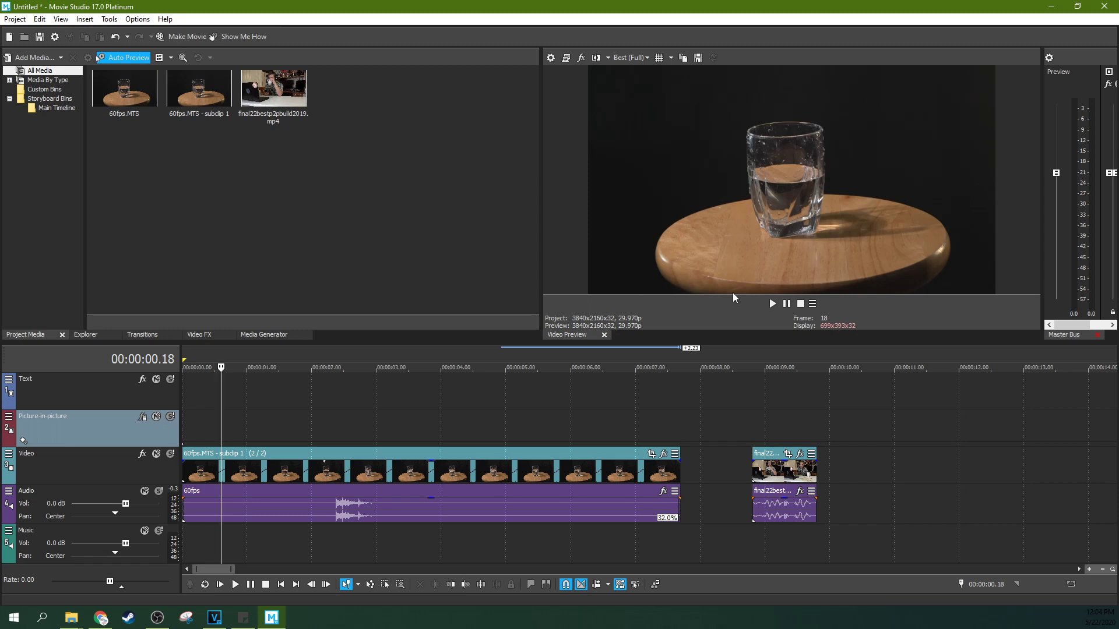
pyautogui.click(771, 307)
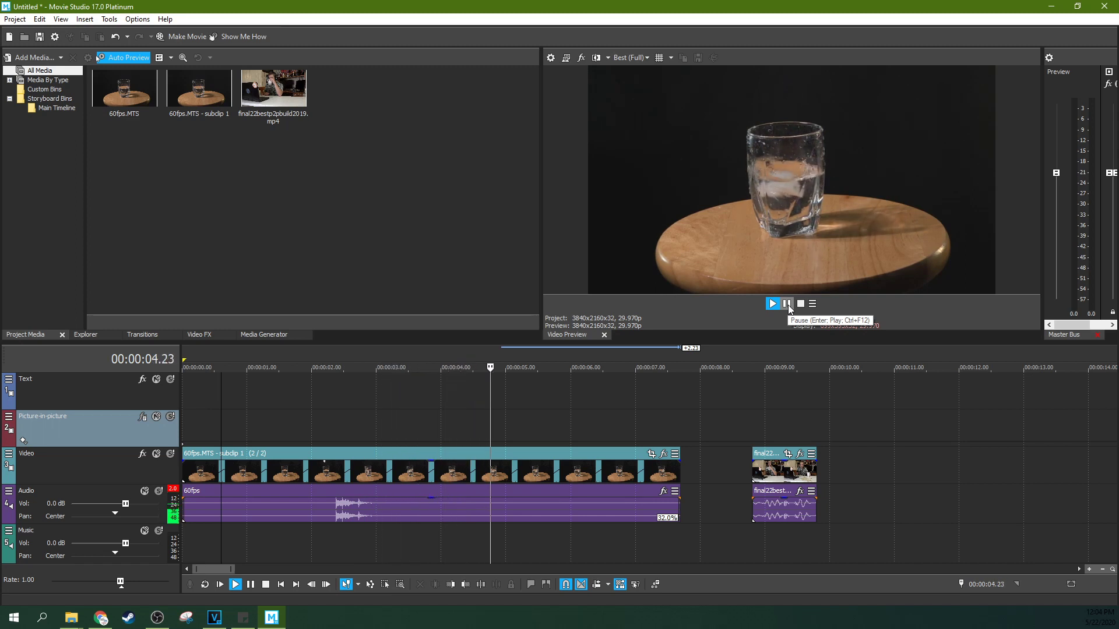
pyautogui.click(787, 303)
# Delete the glass clip and move the coffee-spill clip to the timeline start
pyautogui.click(552, 477)
pyautogui.press('Delete')
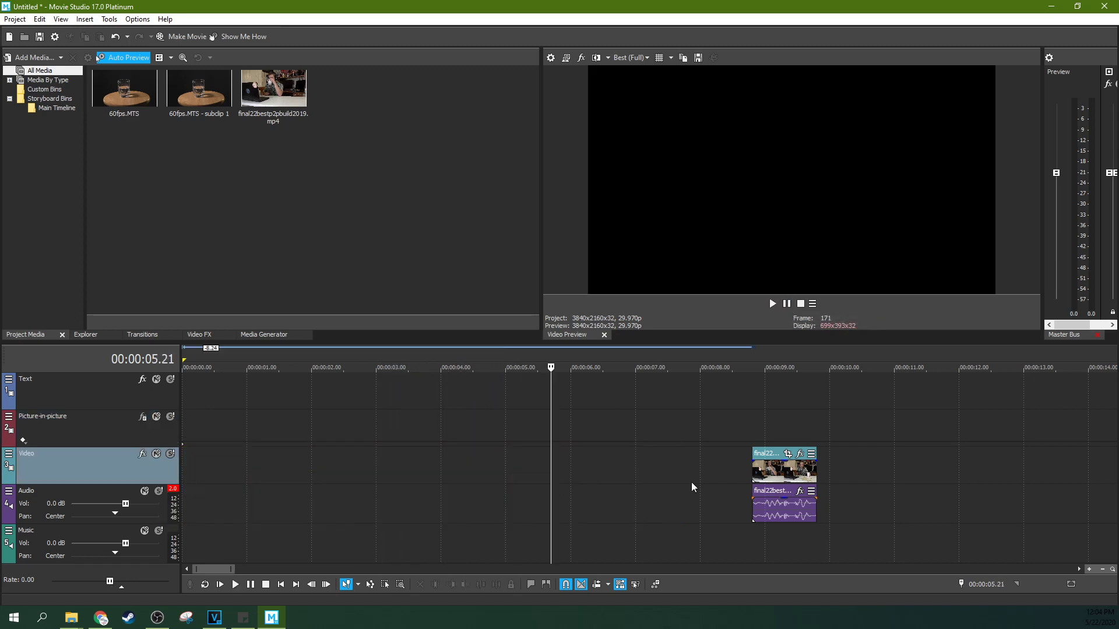
pyautogui.moveTo(763, 469); pyautogui.dragTo(192, 469)
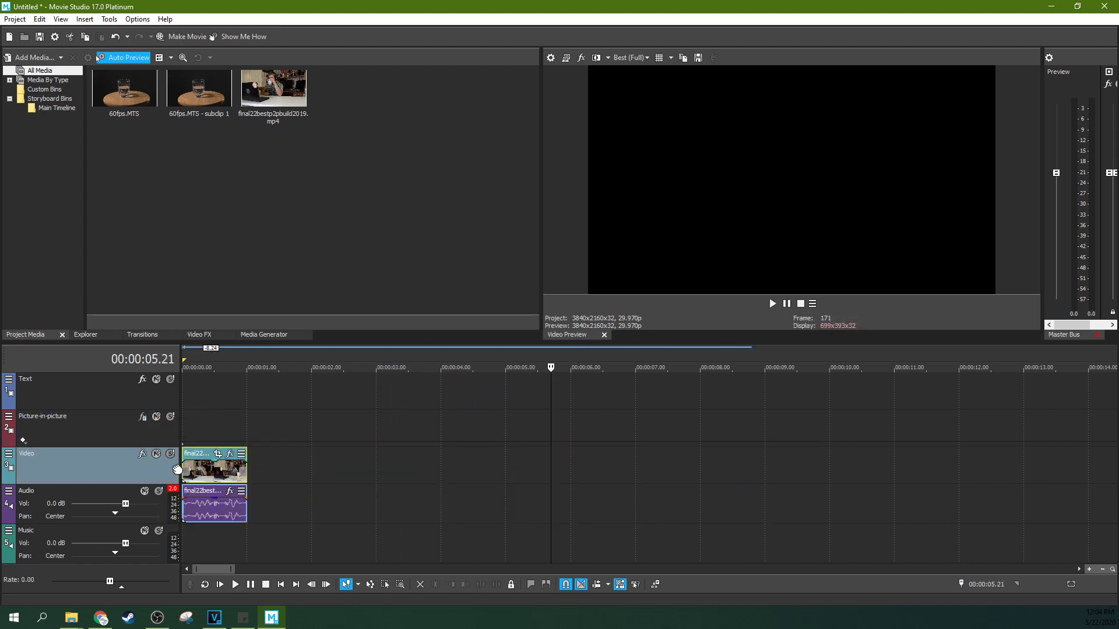
# Check the coffee-spill media's Properties, confirming a 29.970 fps frame rate on the General tab
pyautogui.rightClick(267, 117)
pyautogui.click(296, 425)
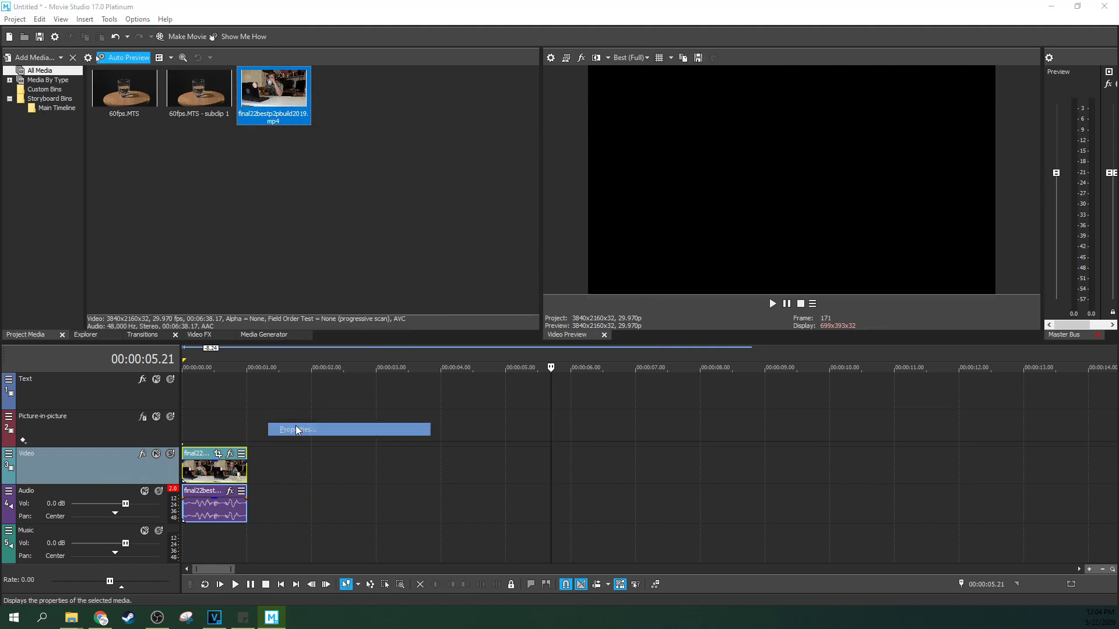
pyautogui.click(491, 111)
pyautogui.moveTo(529, 224); pyautogui.dragTo(585, 227)
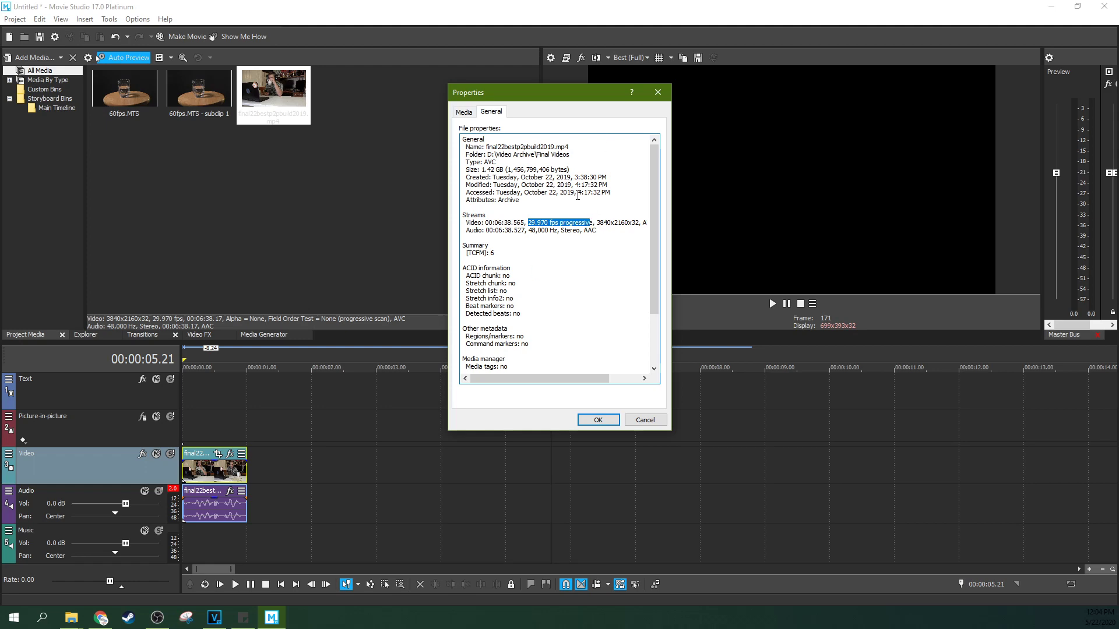
pyautogui.click(657, 92)
# Play the coffee-spill clip from the start, stopping at 0.16 s, then park at its end
pyautogui.scroll(5, 319, 426)
pyautogui.click(320, 426)
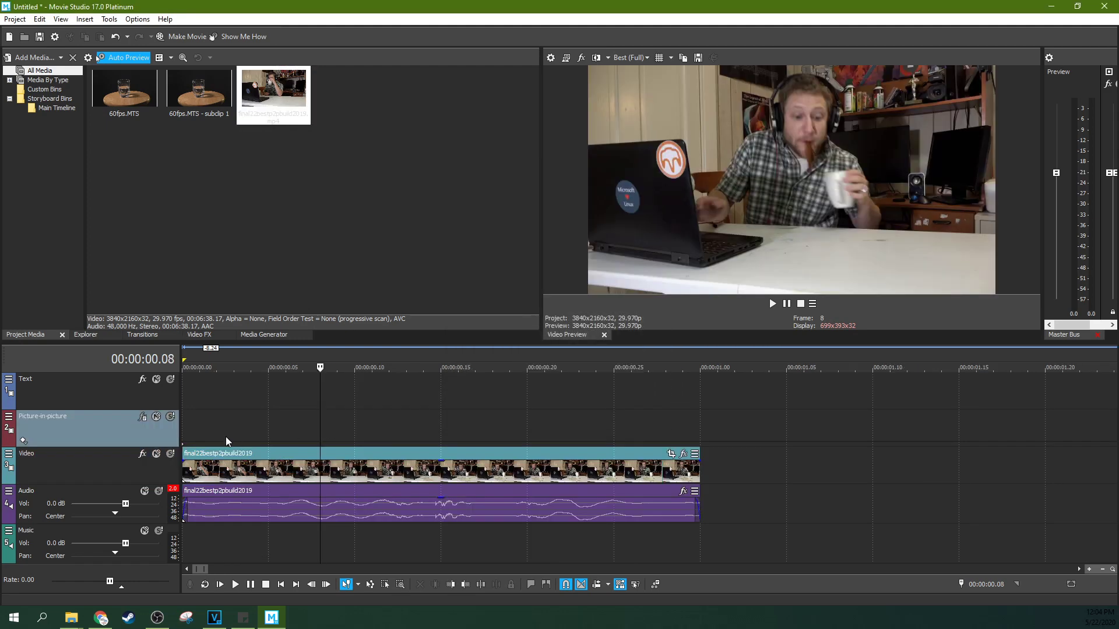
pyautogui.press('space')
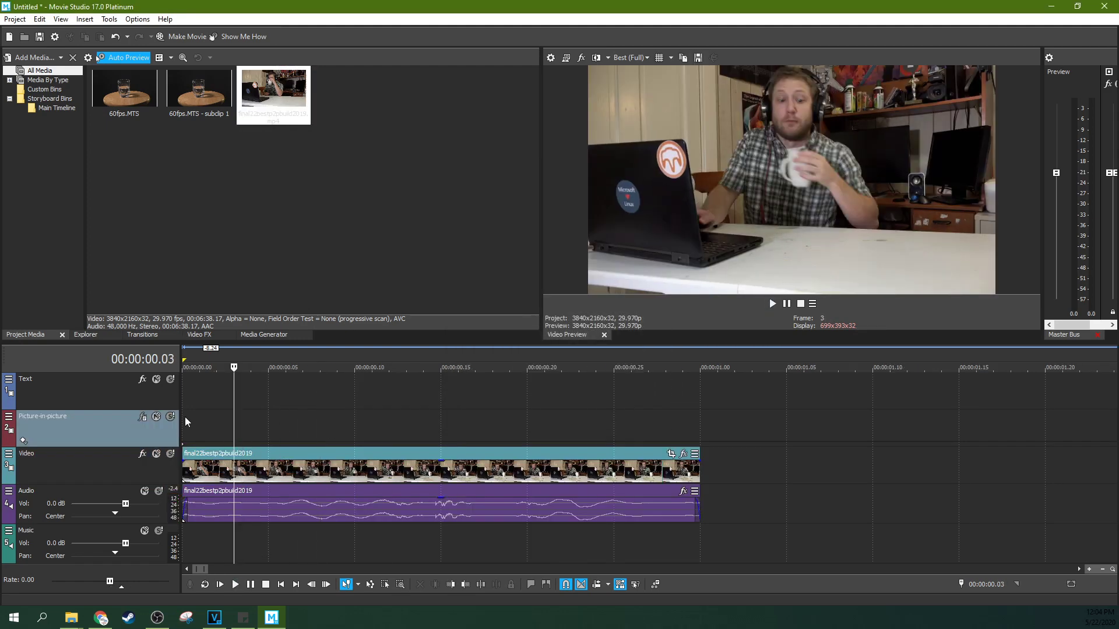
pyautogui.press('space')
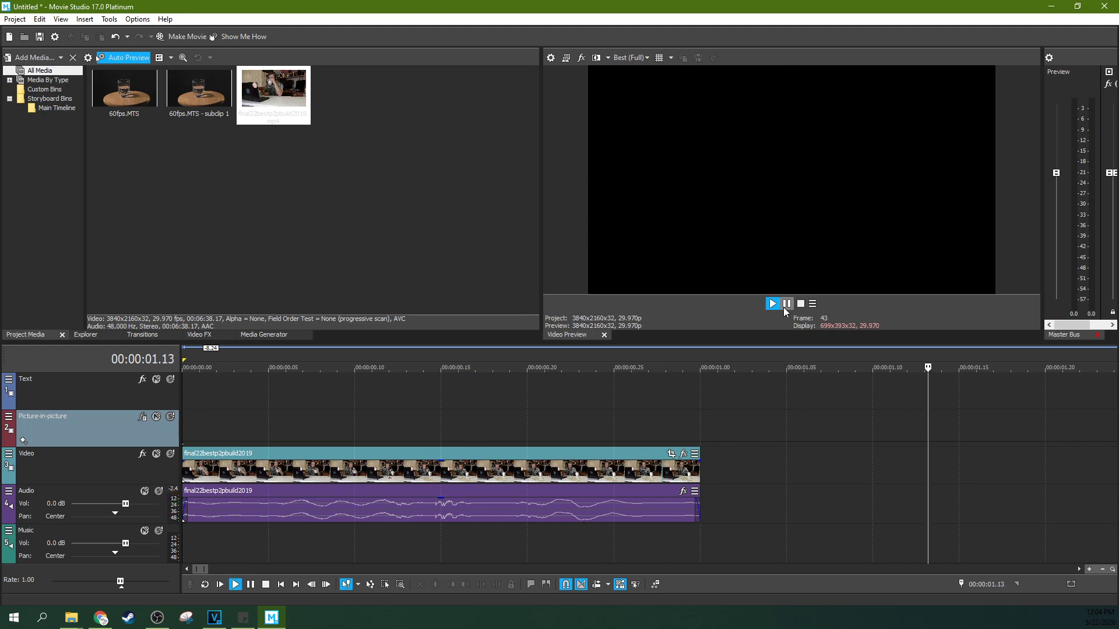
pyautogui.click(457, 419)
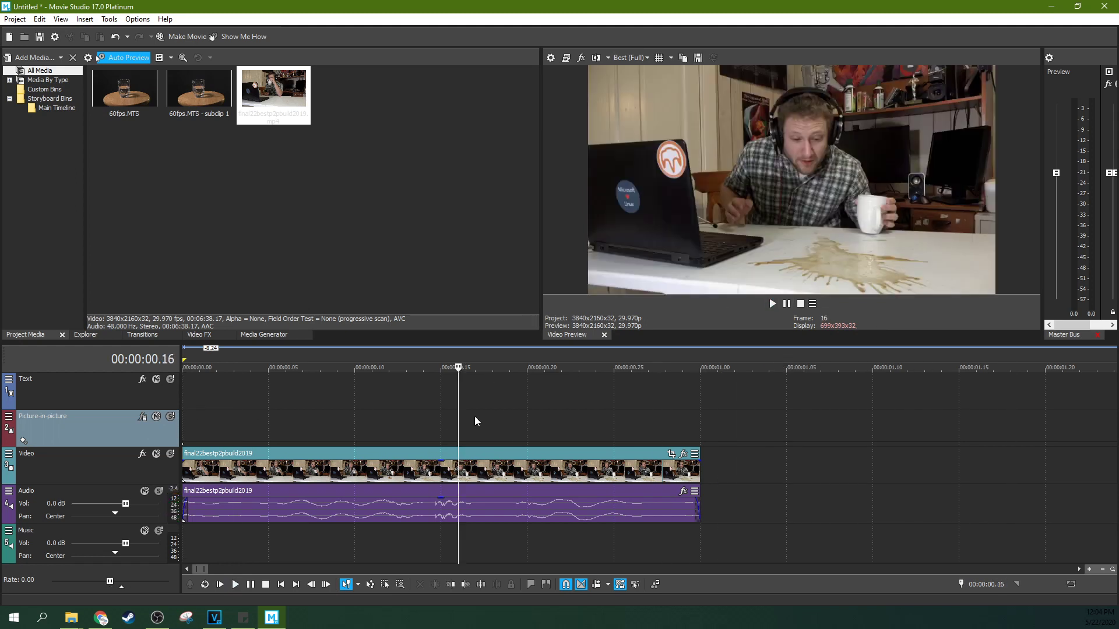
pyautogui.click(698, 423)
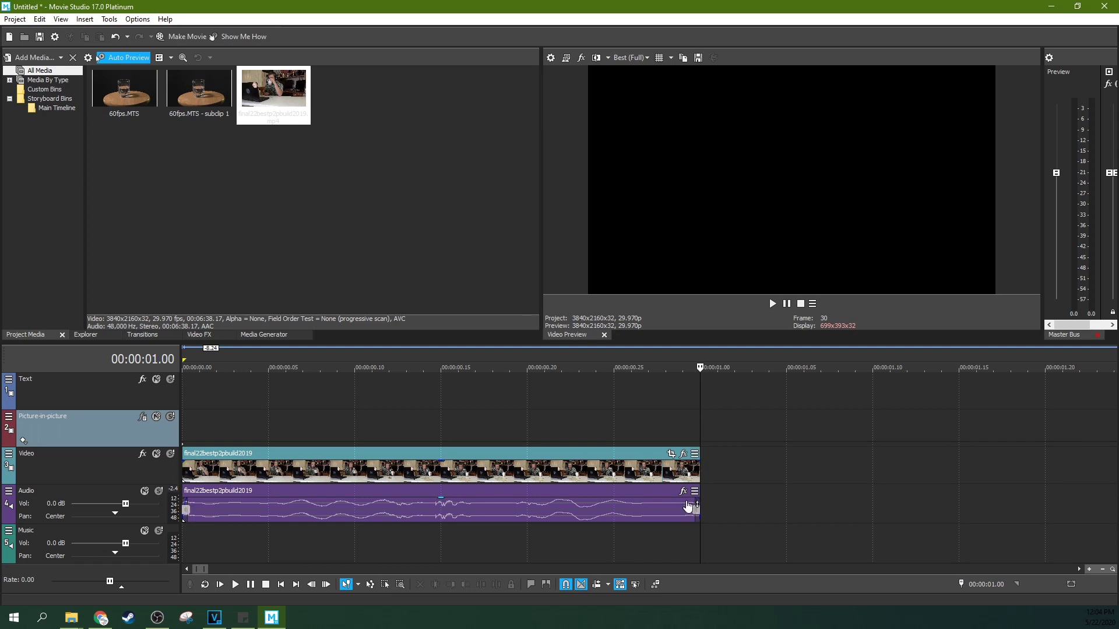
pyautogui.moveTo(699, 469); pyautogui.dragTo(1023, 471)
pyautogui.scroll(-2, 1023, 470)
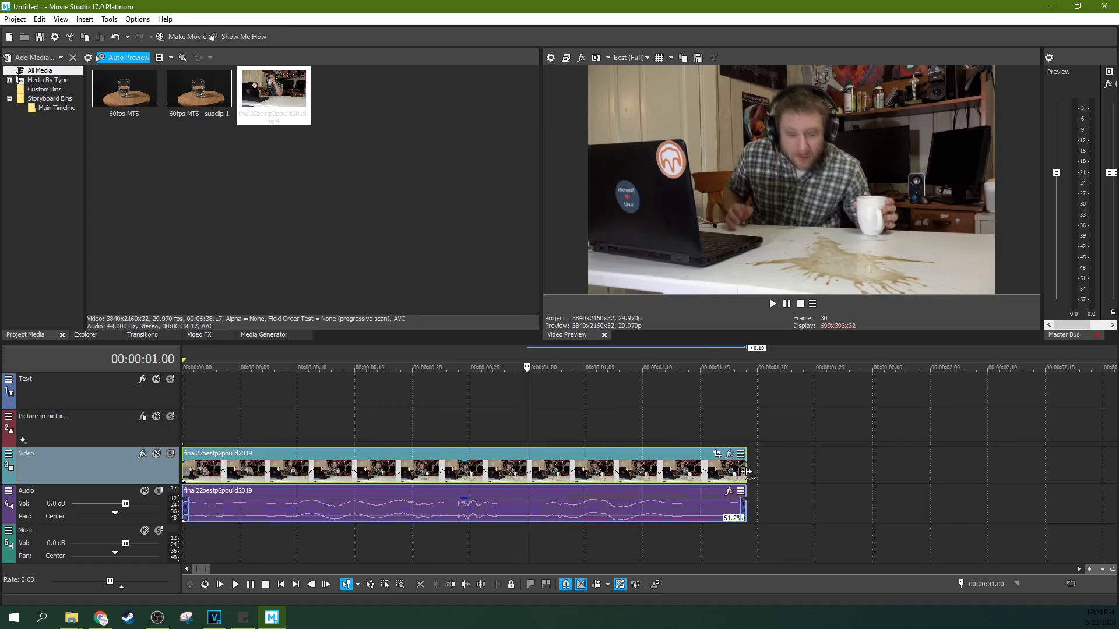
pyautogui.moveTo(745, 471); pyautogui.dragTo(871, 455)
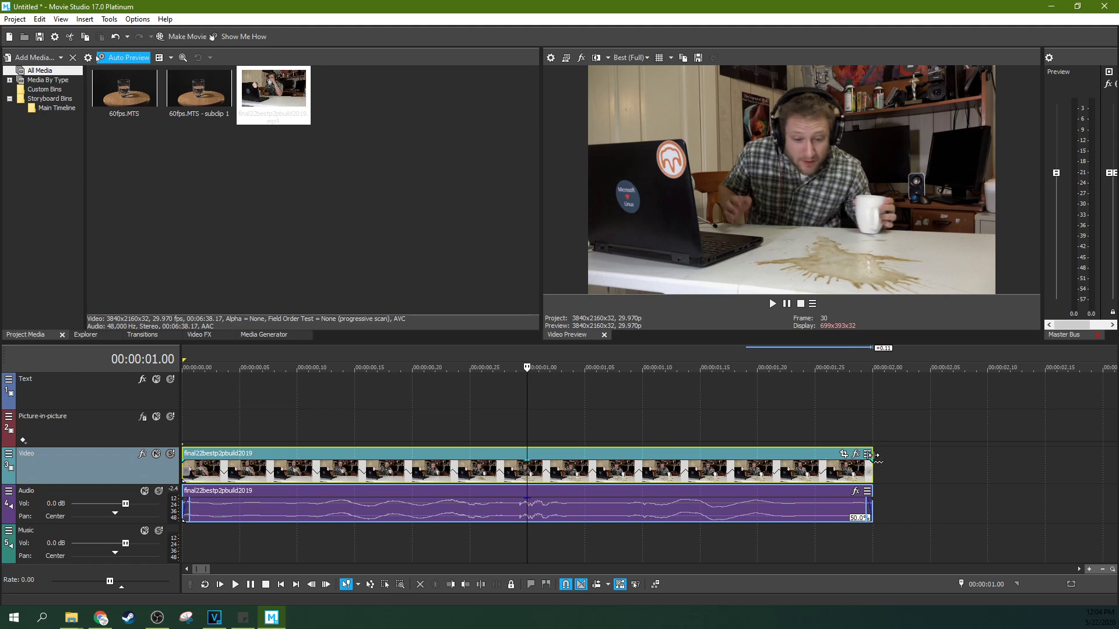
pyautogui.scroll(-2, 748, 383)
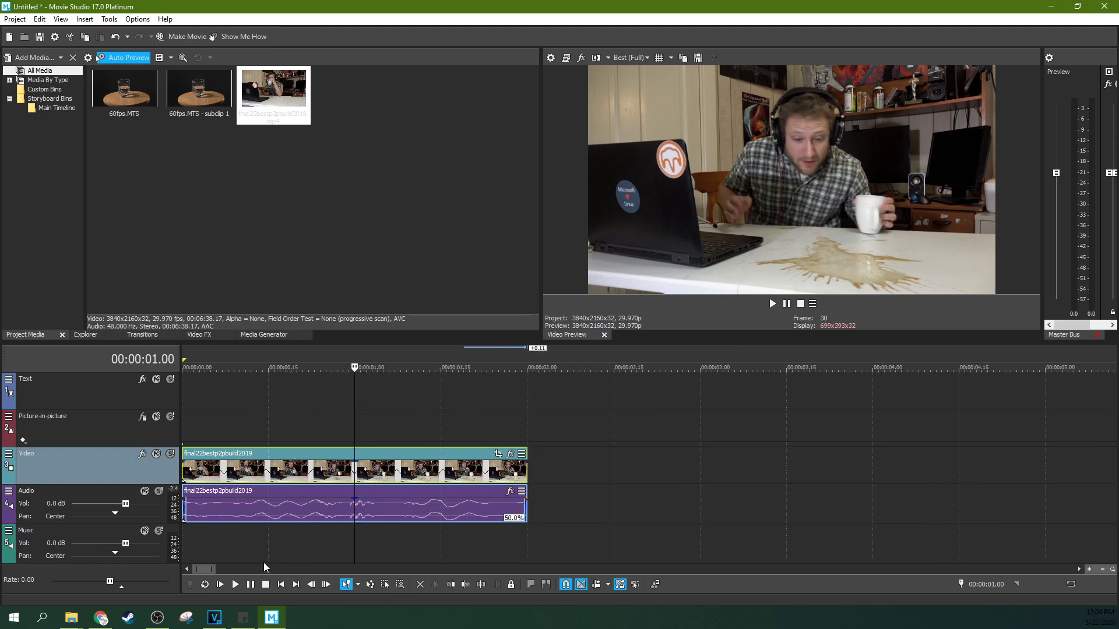
pyautogui.click(220, 584)
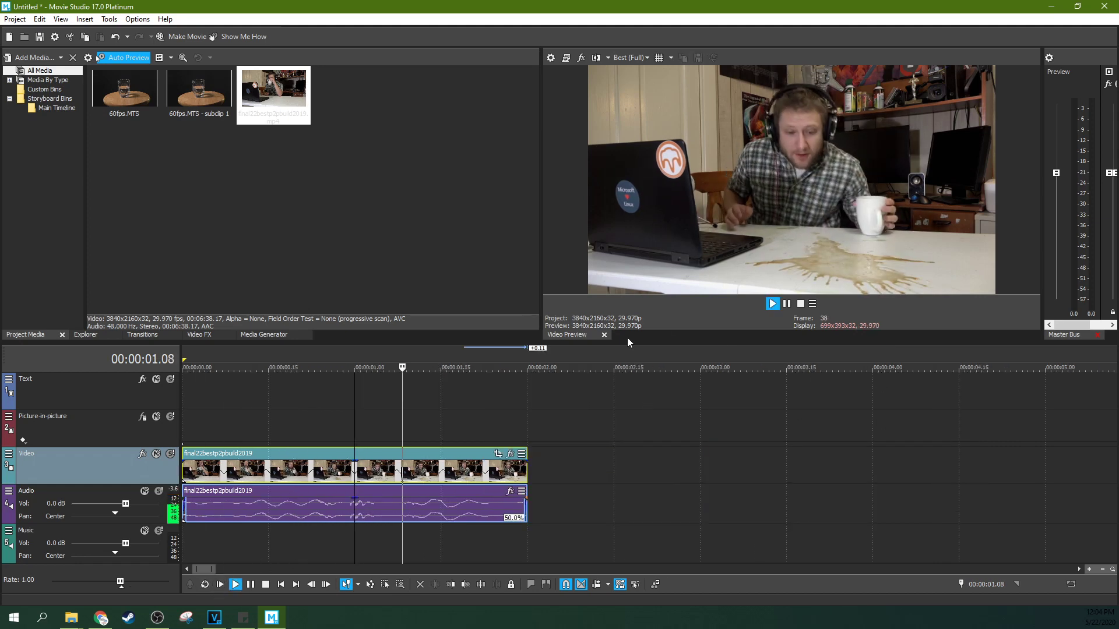
pyautogui.click(209, 431)
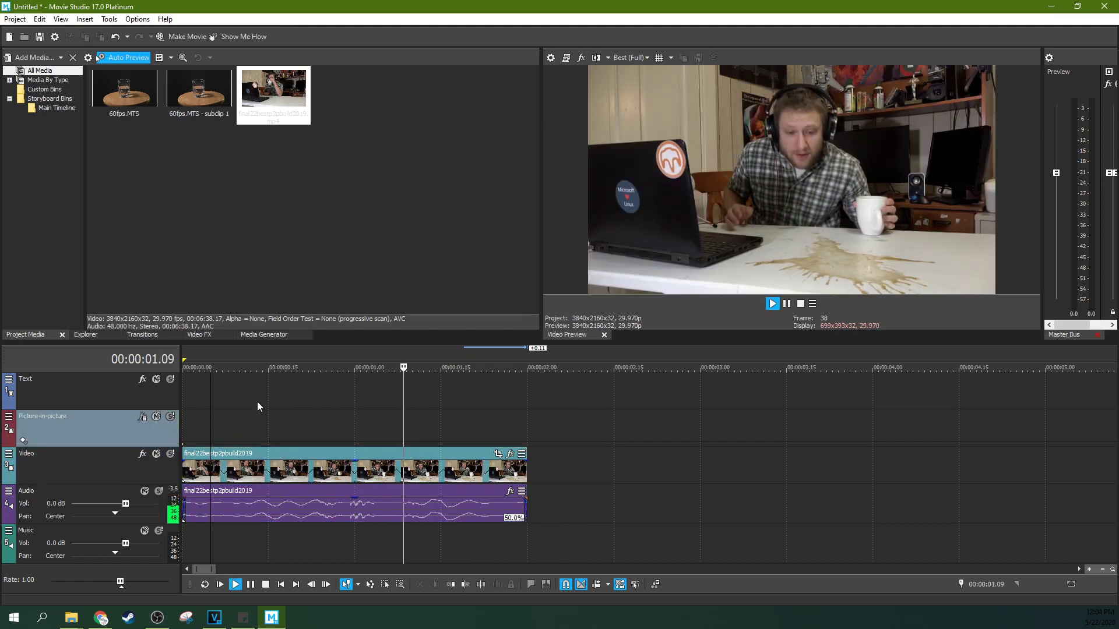
pyautogui.press('space')
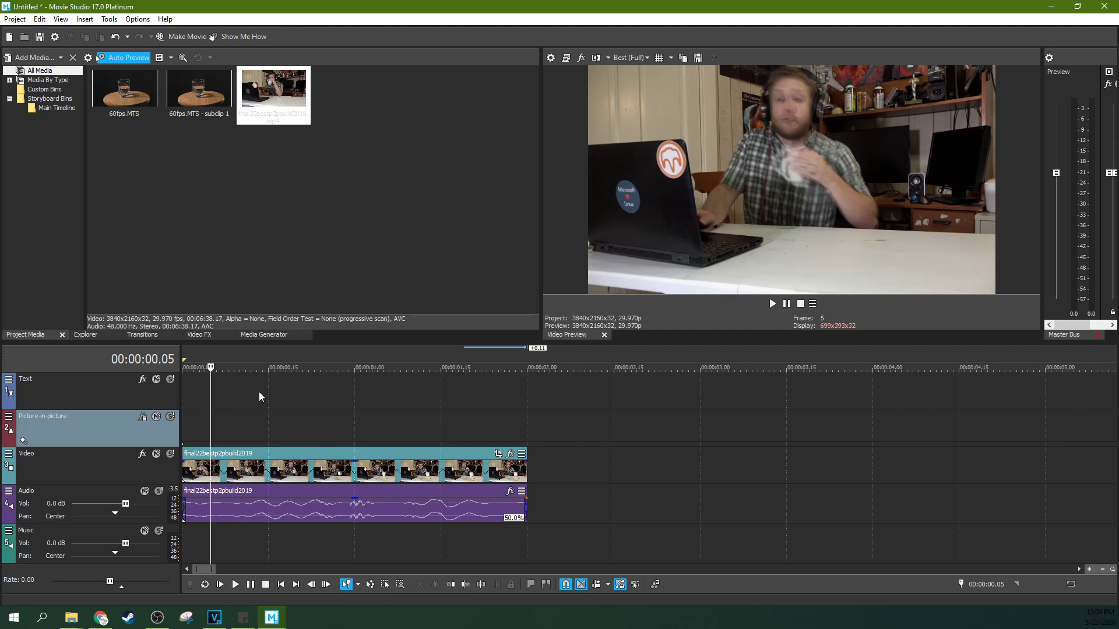
pyautogui.press('Right')
pyautogui.press('Right')
pyautogui.press('Right')
pyautogui.press('Right')
pyautogui.press('Right')
pyautogui.press('Right')
pyautogui.press('Right')
pyautogui.press('Right')
pyautogui.press('Right')
pyautogui.press('Right')
pyautogui.press('Right')
pyautogui.press('Right')
pyautogui.press('Right')
pyautogui.press('Right')
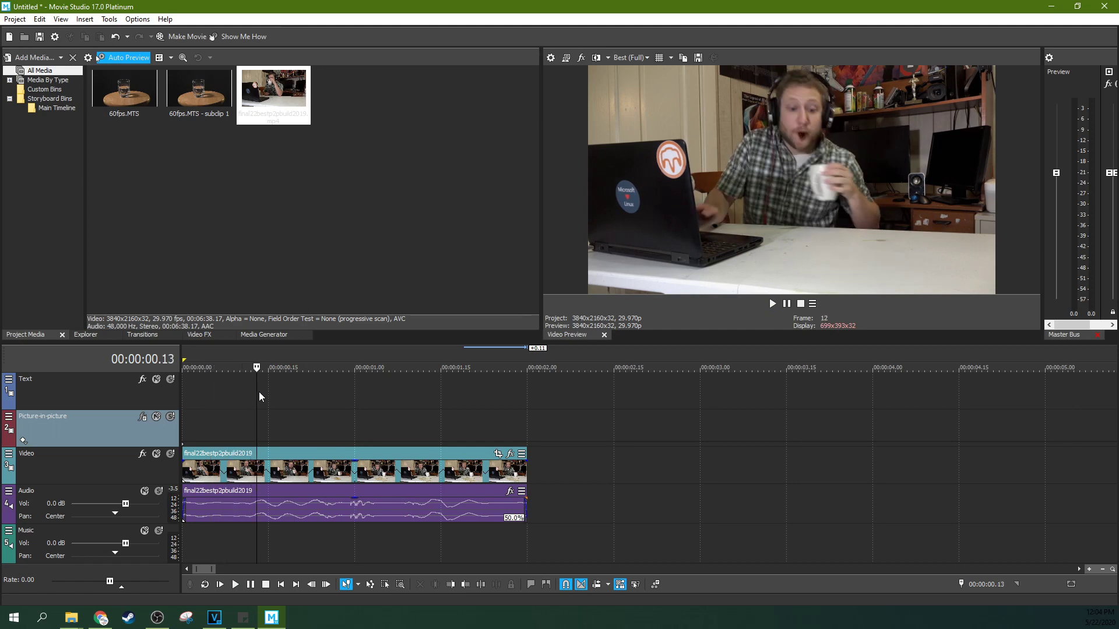
pyautogui.press('Left')
pyautogui.press('Left')
pyautogui.press('Left')
pyautogui.press('Left')
pyautogui.press('Left')
pyautogui.press('Left')
pyautogui.press('Left')
pyautogui.press('Left')
pyautogui.press('Left')
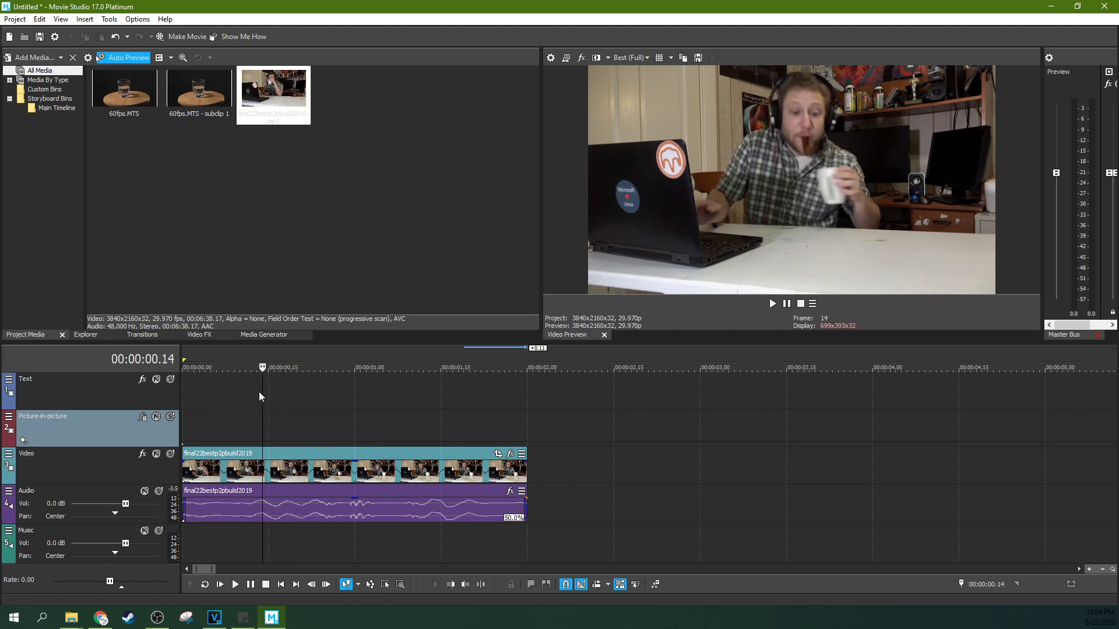
pyautogui.press('Left')
pyautogui.press('Left')
pyautogui.press('Left')
pyautogui.press('Left')
pyautogui.press('Left')
pyautogui.press('Left')
pyautogui.press('Left')
pyautogui.press('Left')
pyautogui.press('Left')
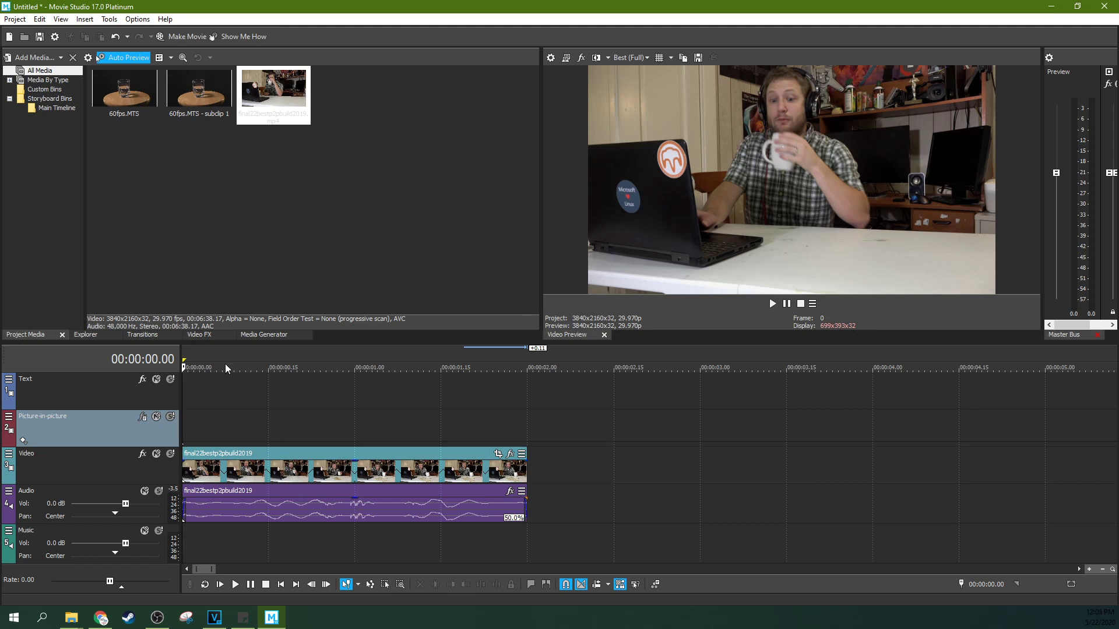
pyautogui.click(315, 400)
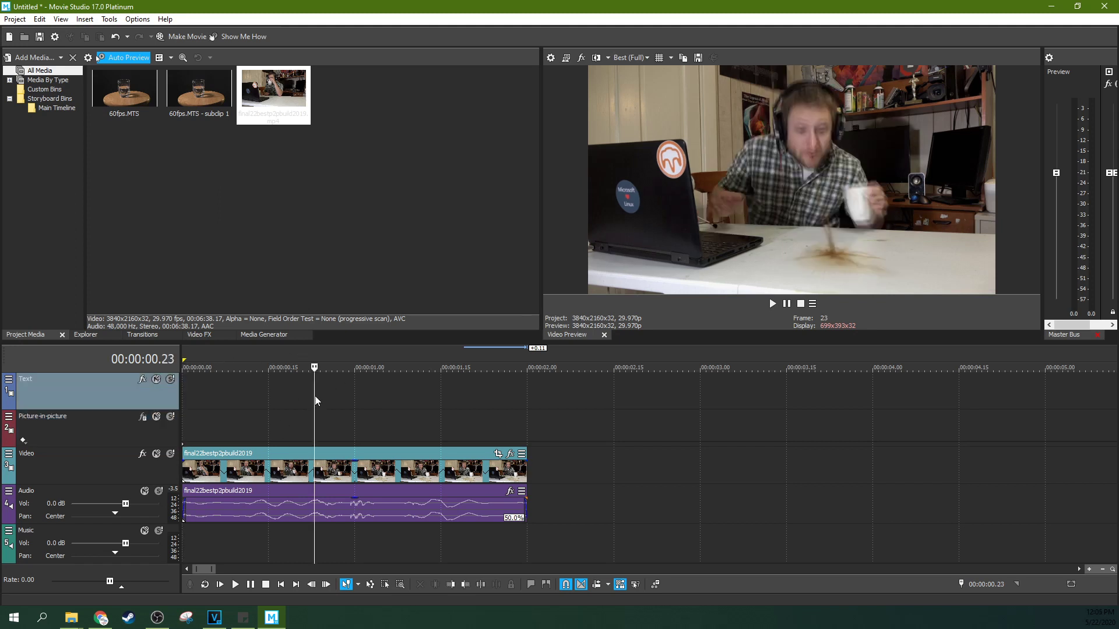
pyautogui.click(286, 491)
pyautogui.click(269, 471)
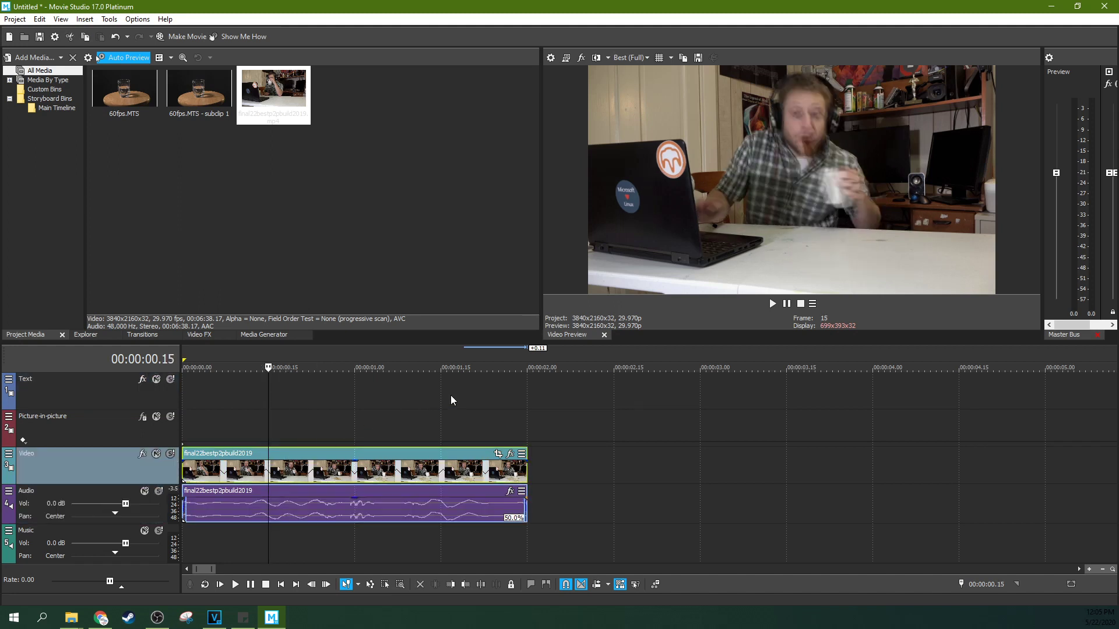
pyautogui.rightClick(379, 466)
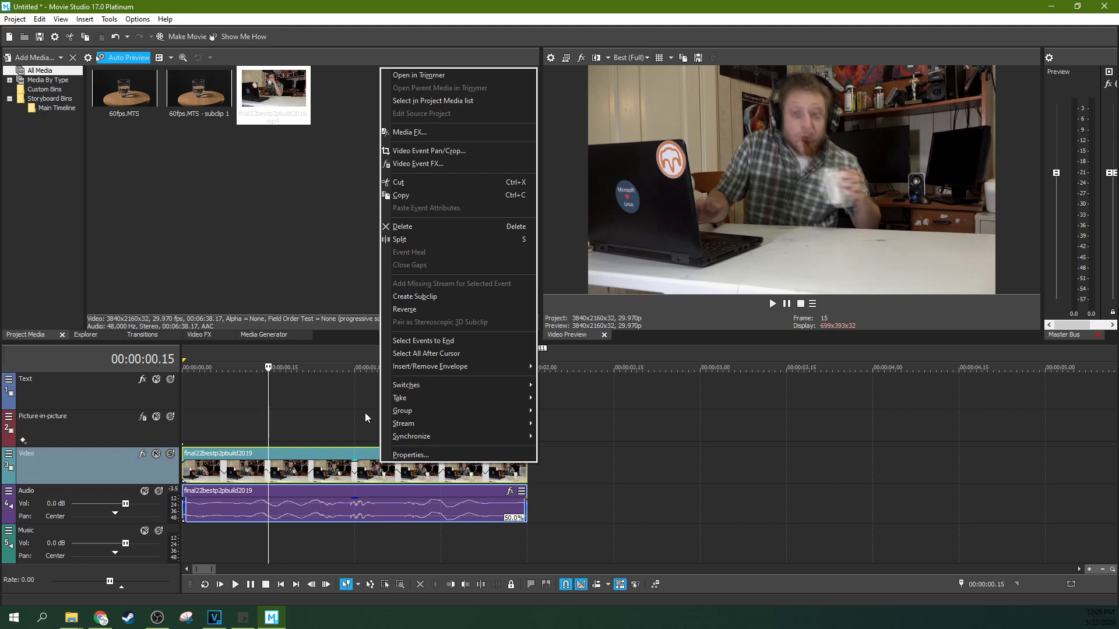
# Turn on Disable resample in the coffee clip's Video Event properties, keeping its 0.500 rate
pyautogui.moveTo(396, 439)
pyautogui.click(320, 466)
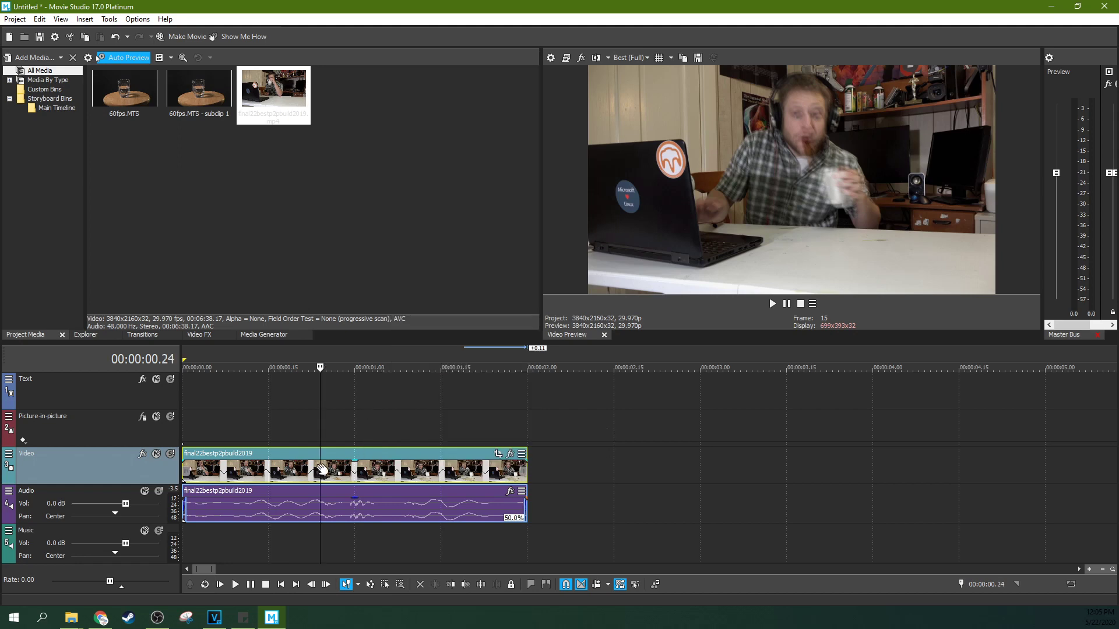
pyautogui.rightClick(286, 466)
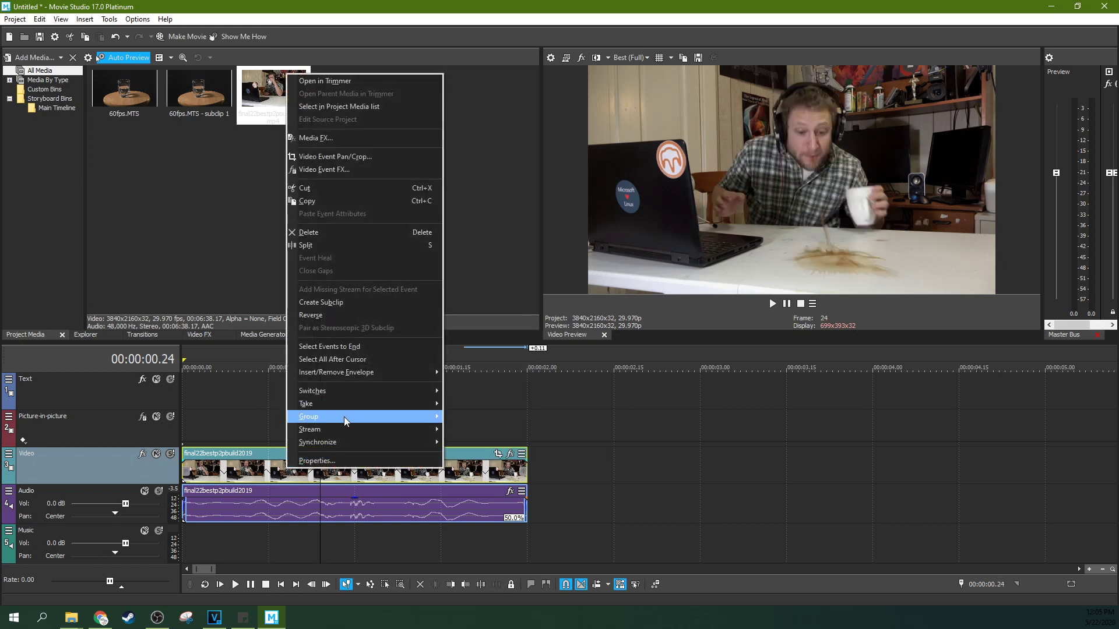
pyautogui.click(341, 461)
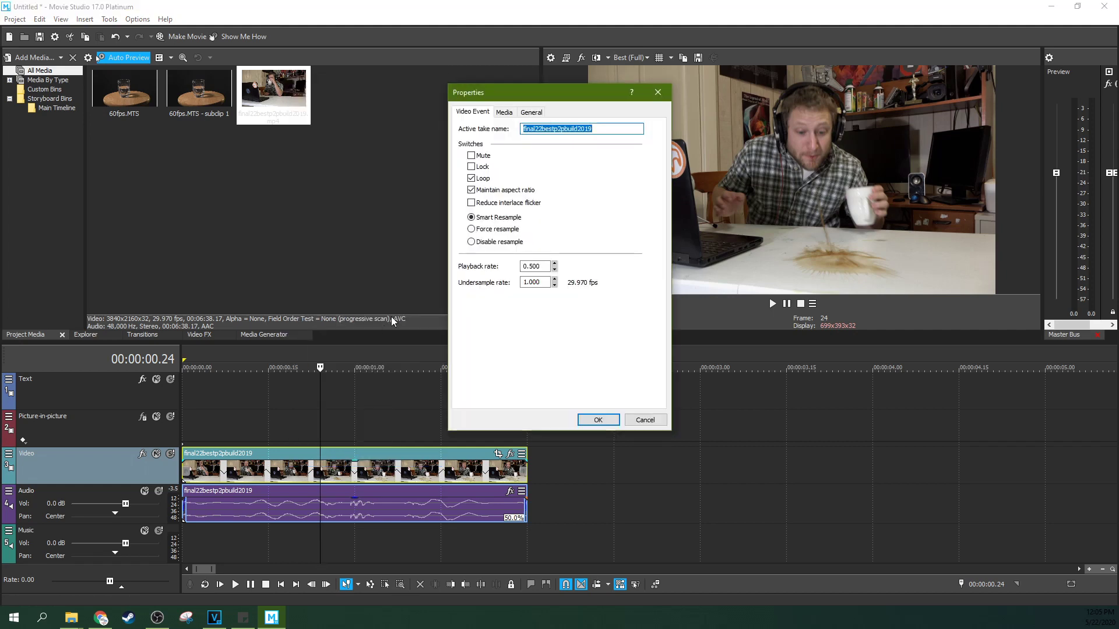
pyautogui.click(471, 242)
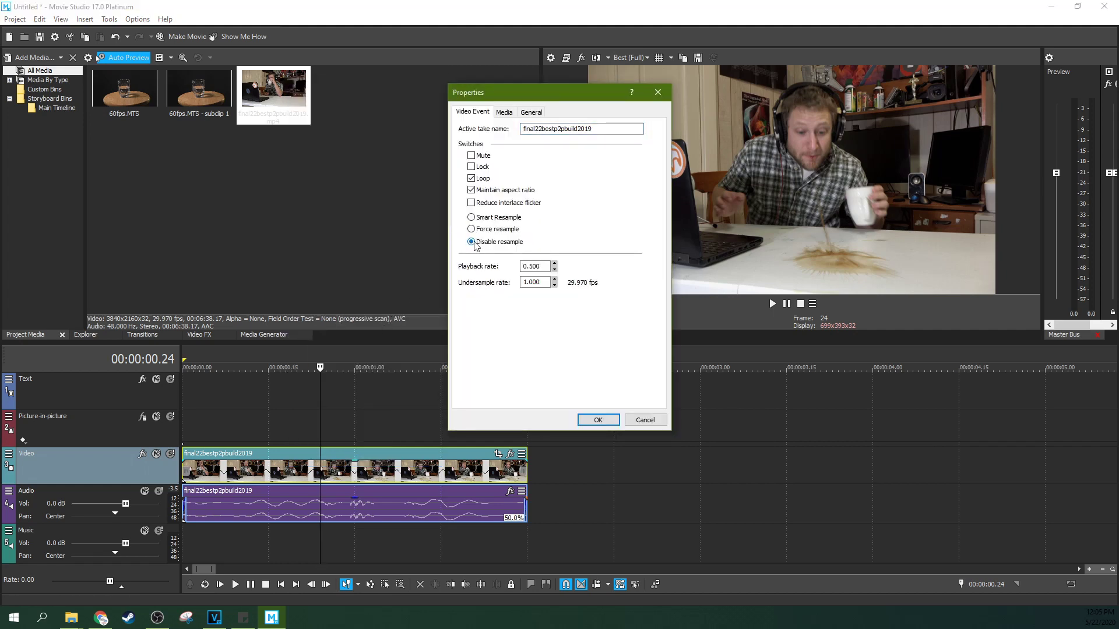
pyautogui.click(598, 419)
pyautogui.click(225, 423)
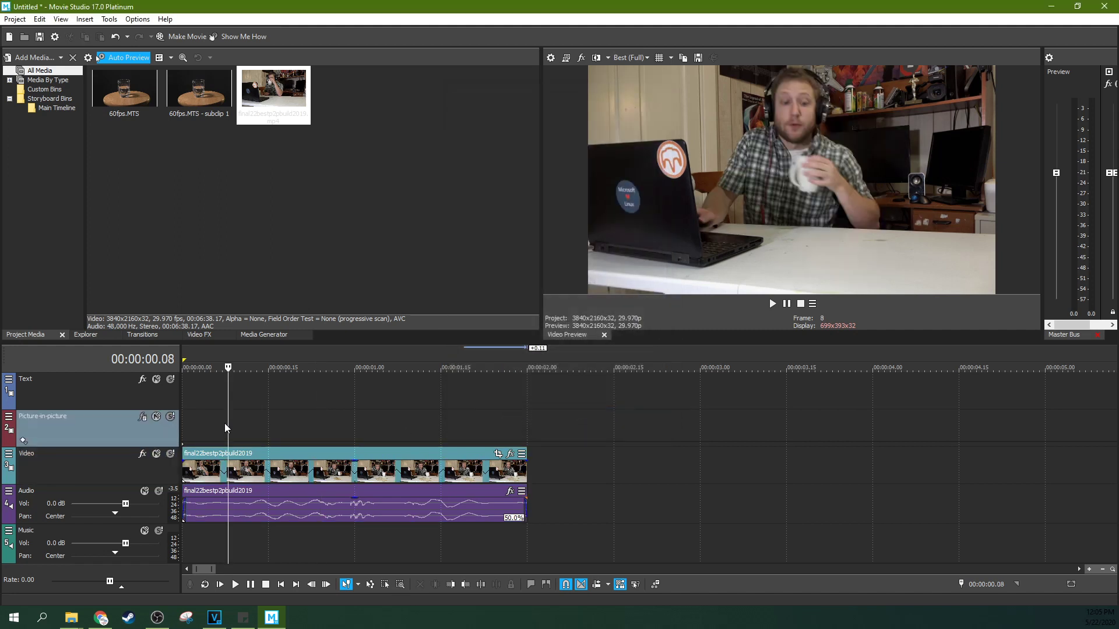
pyautogui.press('Right')
pyautogui.press('Right')
pyautogui.press('Right')
pyautogui.press('Right')
pyautogui.press('Right')
pyautogui.press('Right')
pyautogui.press('Right')
pyautogui.press('Right')
pyautogui.press('Right')
pyautogui.press('Right')
pyautogui.press('Right')
pyautogui.press('Right')
pyautogui.press('Right')
pyautogui.press('Right')
pyautogui.press('Right')
pyautogui.press('Right')
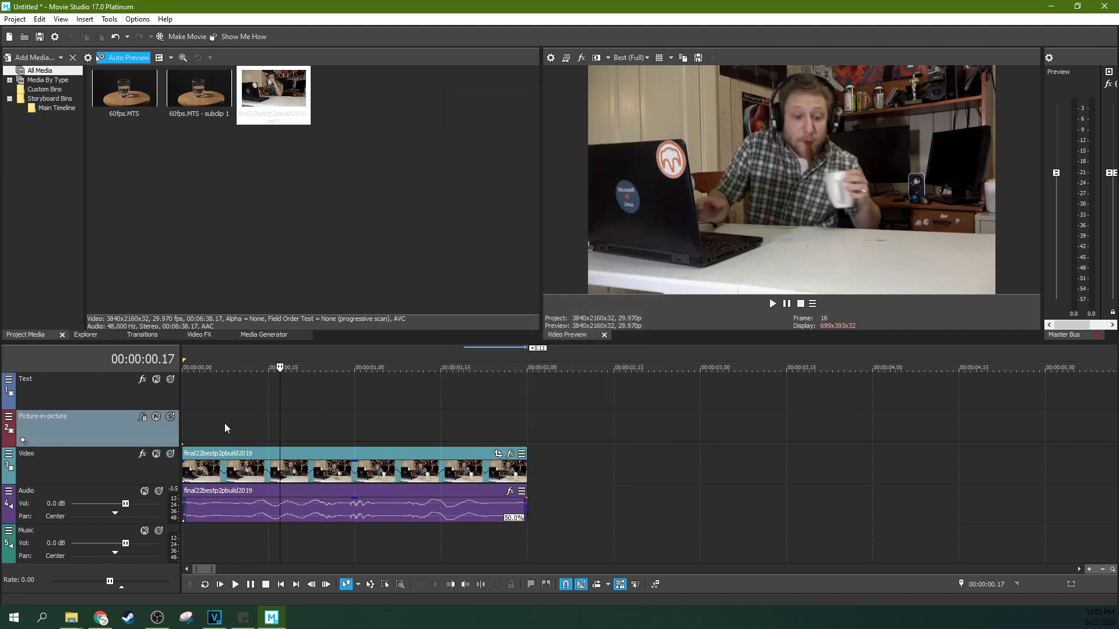
pyautogui.press('Right')
pyautogui.press('Right')
pyautogui.press('Right')
pyautogui.press('Right')
pyautogui.press('Right')
pyautogui.press('Right')
pyautogui.press('Right')
pyautogui.press('Right')
pyautogui.press('Right')
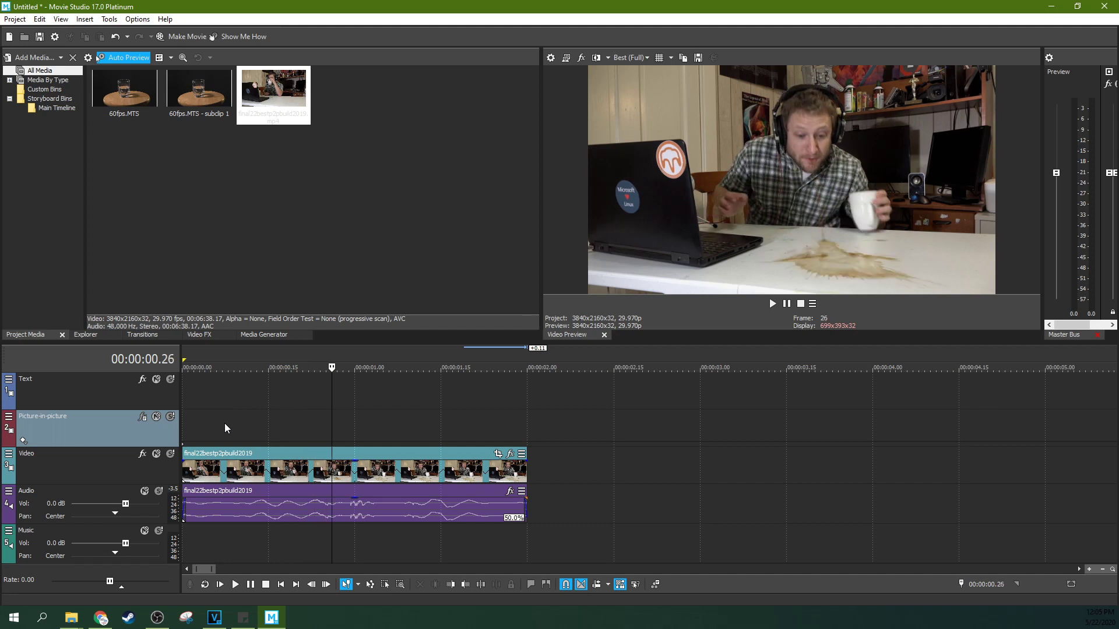
pyautogui.press('Right')
pyautogui.press('Right')
pyautogui.press('Right')
pyautogui.press('Right')
pyautogui.press('Right')
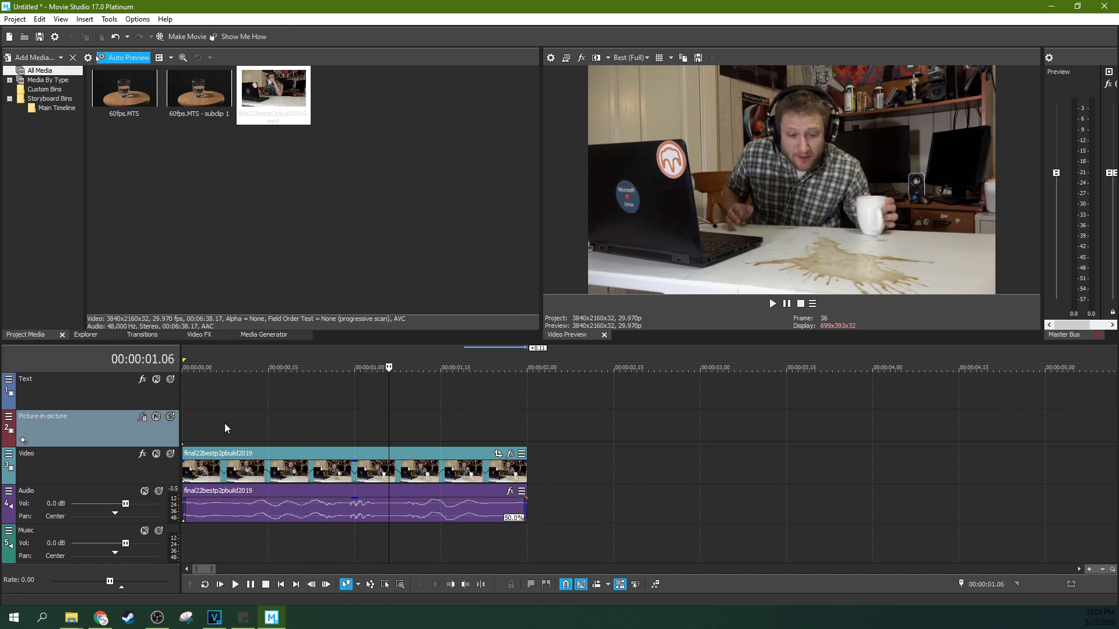
pyautogui.press('Left')
pyautogui.press('Left')
pyautogui.press('Left')
pyautogui.press('Left')
pyautogui.press('Left')
pyautogui.press('Left')
pyautogui.press('Left')
pyautogui.press('Left')
pyautogui.press('Left')
pyautogui.press('Left')
pyautogui.press('Left')
pyautogui.press('Left')
pyautogui.press('Left')
pyautogui.press('Left')
pyautogui.press('Left')
pyautogui.press('Left')
pyautogui.press('Left')
pyautogui.press('Left')
pyautogui.press('Left')
pyautogui.press('Left')
pyautogui.press('Left')
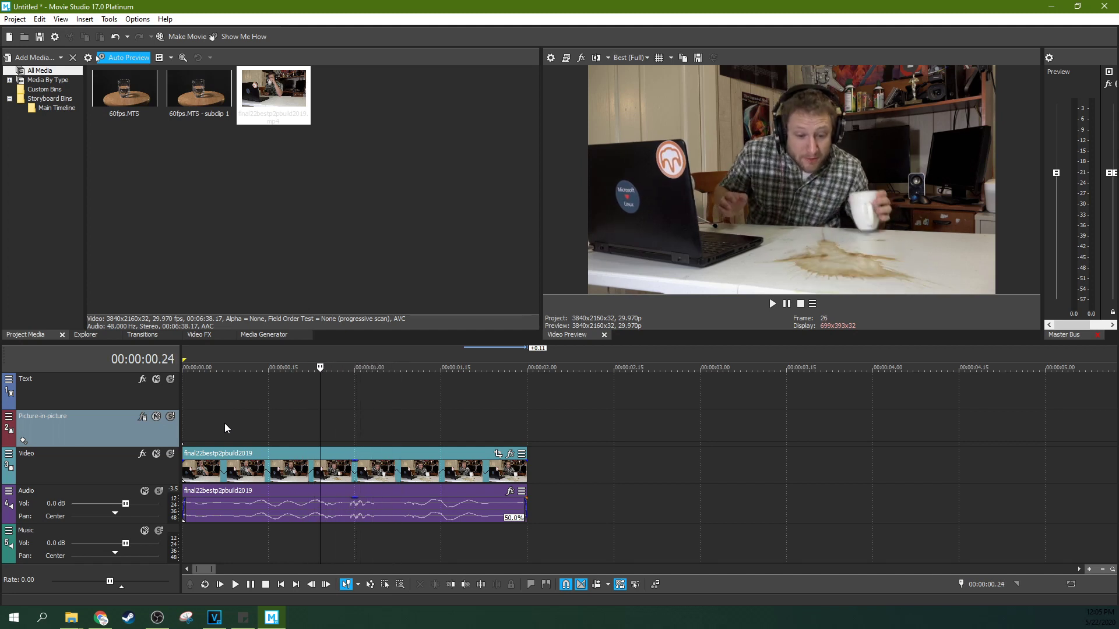
pyautogui.click(234, 585)
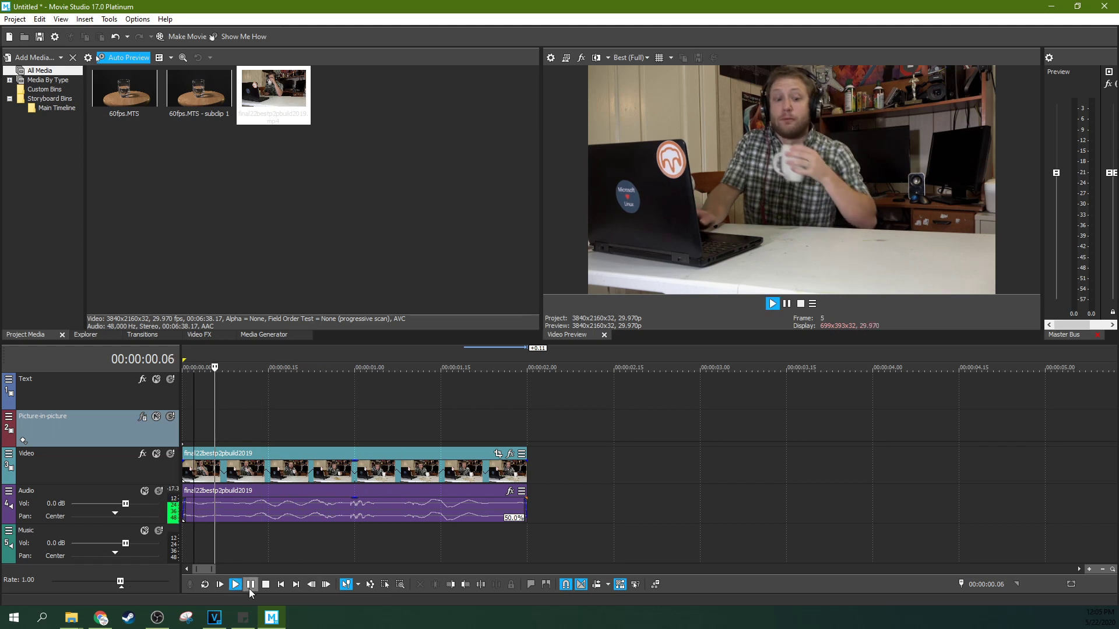
pyautogui.click(250, 584)
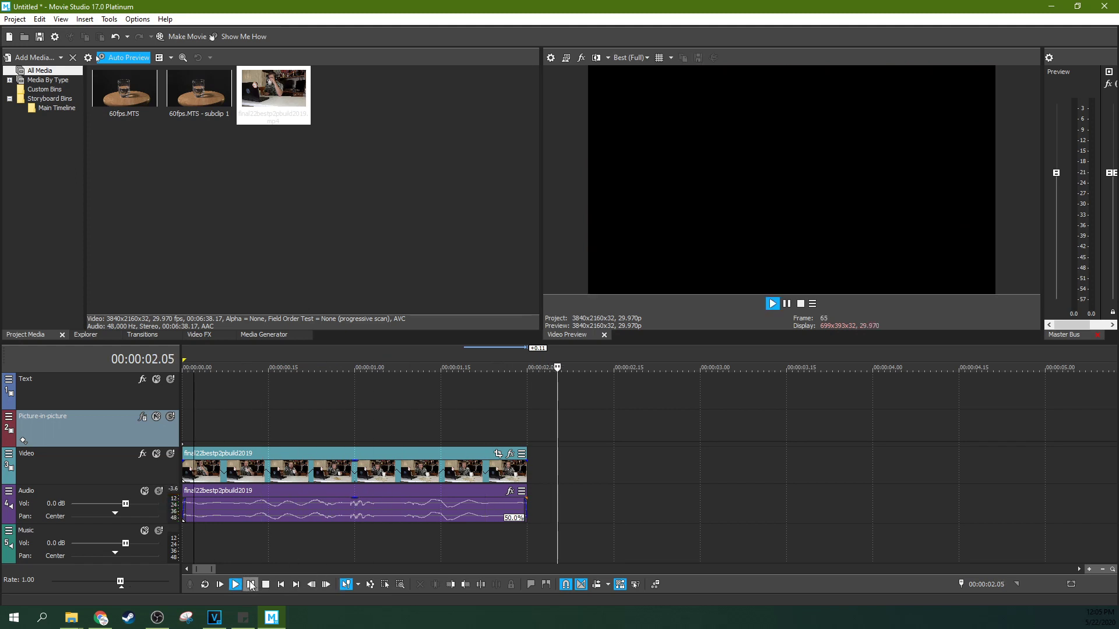
pyautogui.click(207, 415)
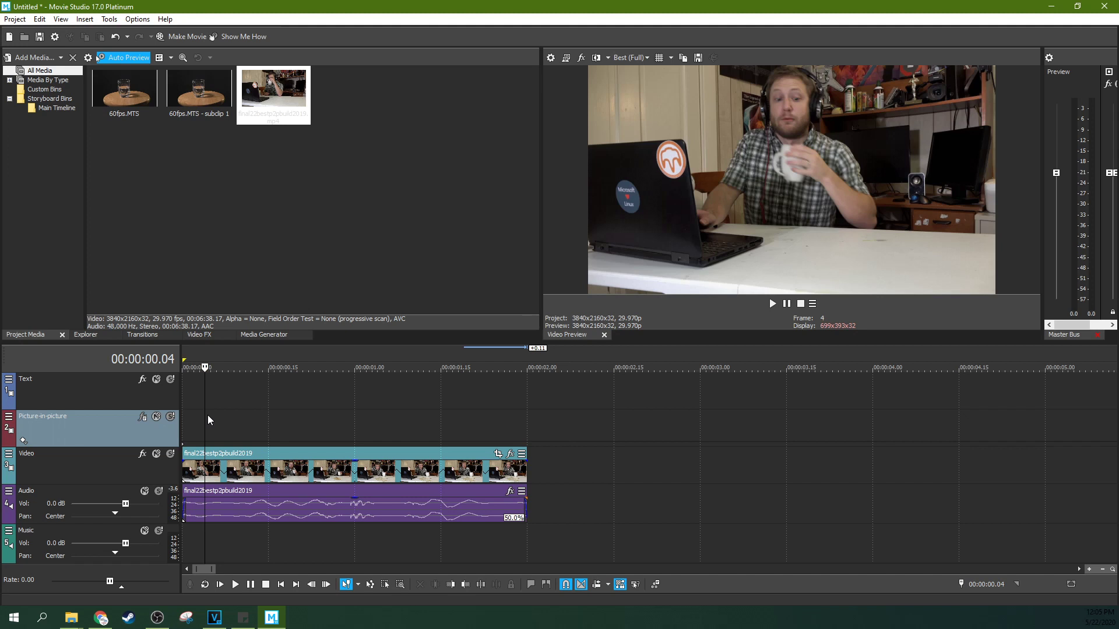
pyautogui.press('Right')
pyautogui.press('Right')
pyautogui.press('Right')
pyautogui.press('Right')
pyautogui.press('Right')
pyautogui.press('Right')
pyautogui.press('Right')
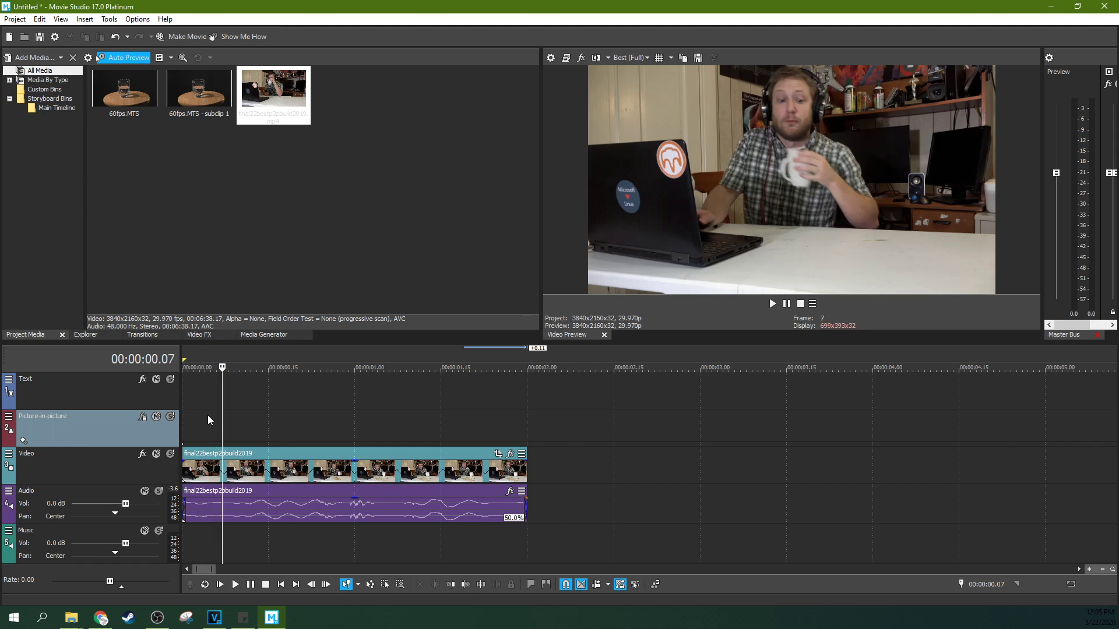
pyautogui.press('Right')
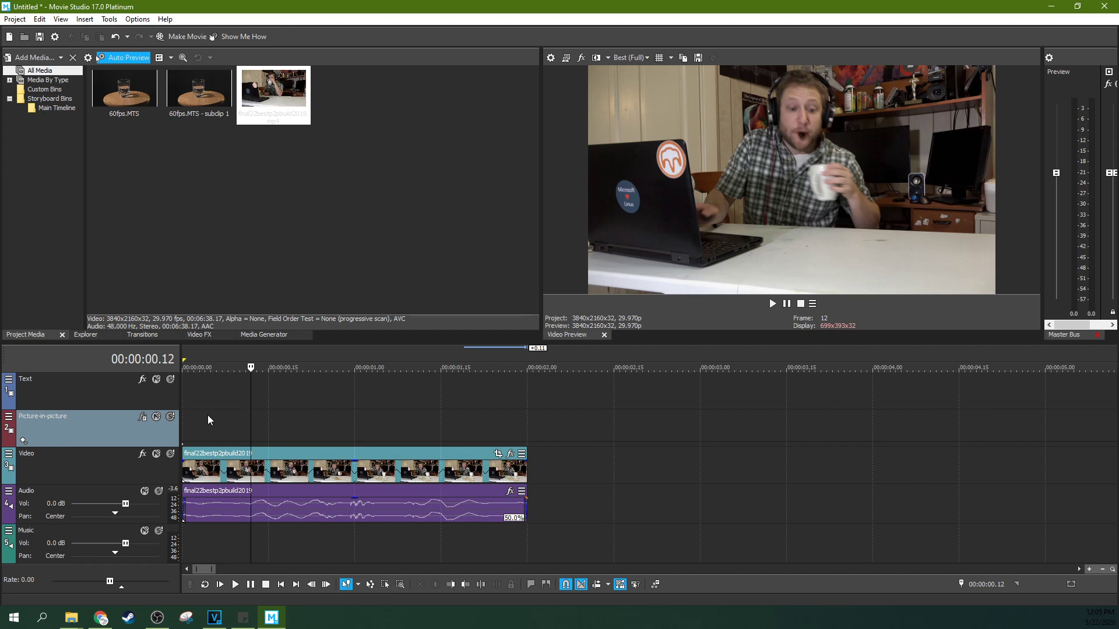
pyautogui.press('Right')
pyautogui.press('Right')
pyautogui.press('Right')
pyautogui.press('Right')
pyautogui.press('Right')
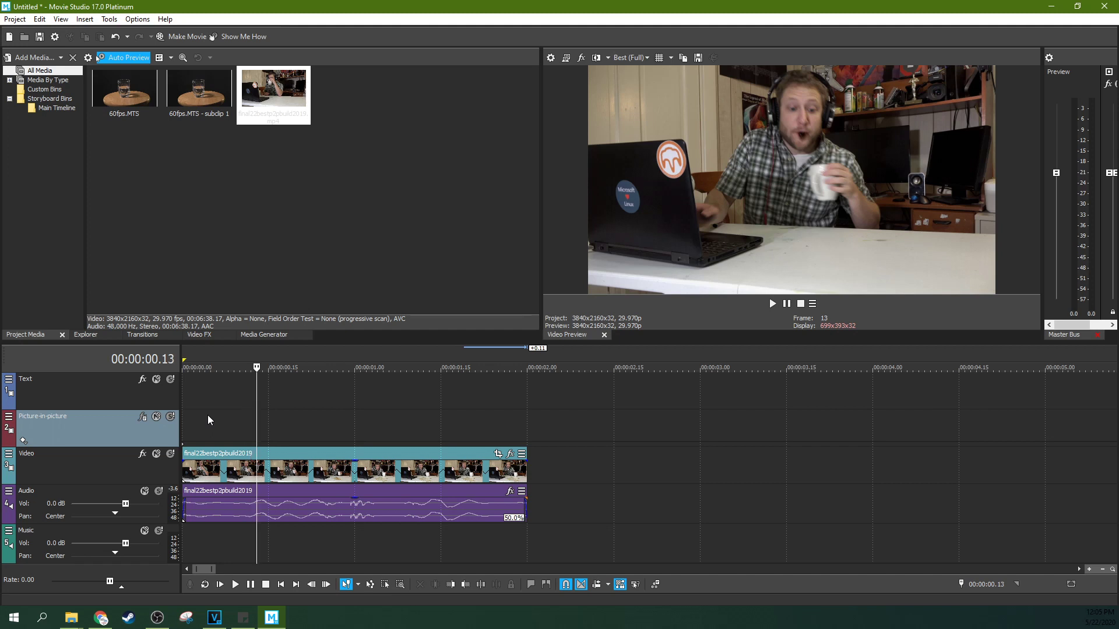
pyautogui.press('Right')
pyautogui.press('Right')
pyautogui.press('Right')
pyautogui.press('Right')
pyautogui.press('Right')
pyautogui.press('Right')
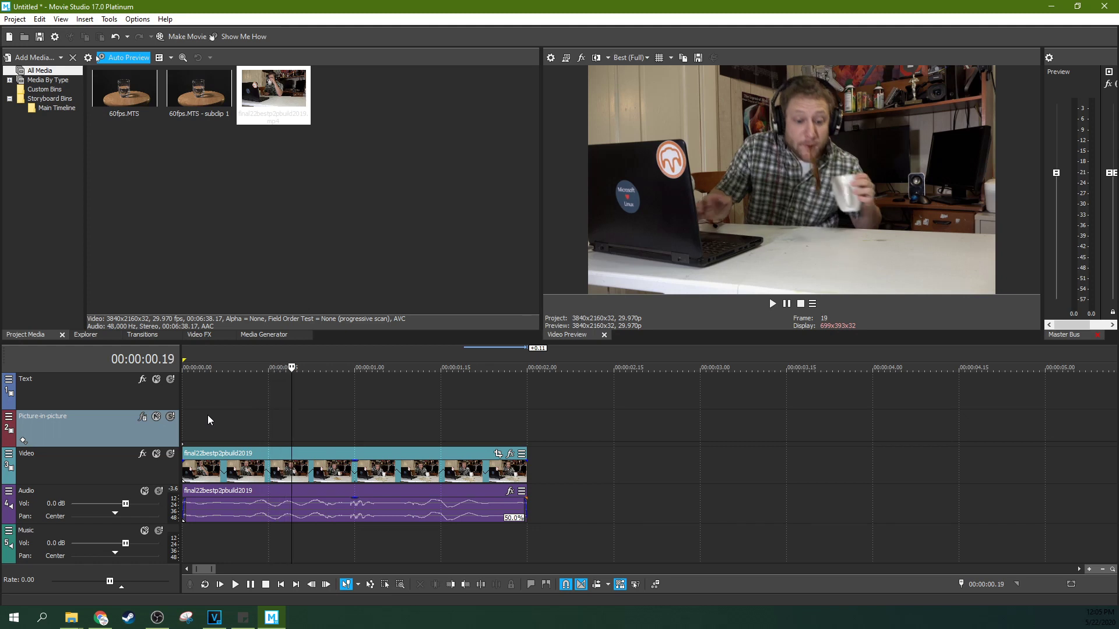
pyautogui.press('Right')
pyautogui.press('Right')
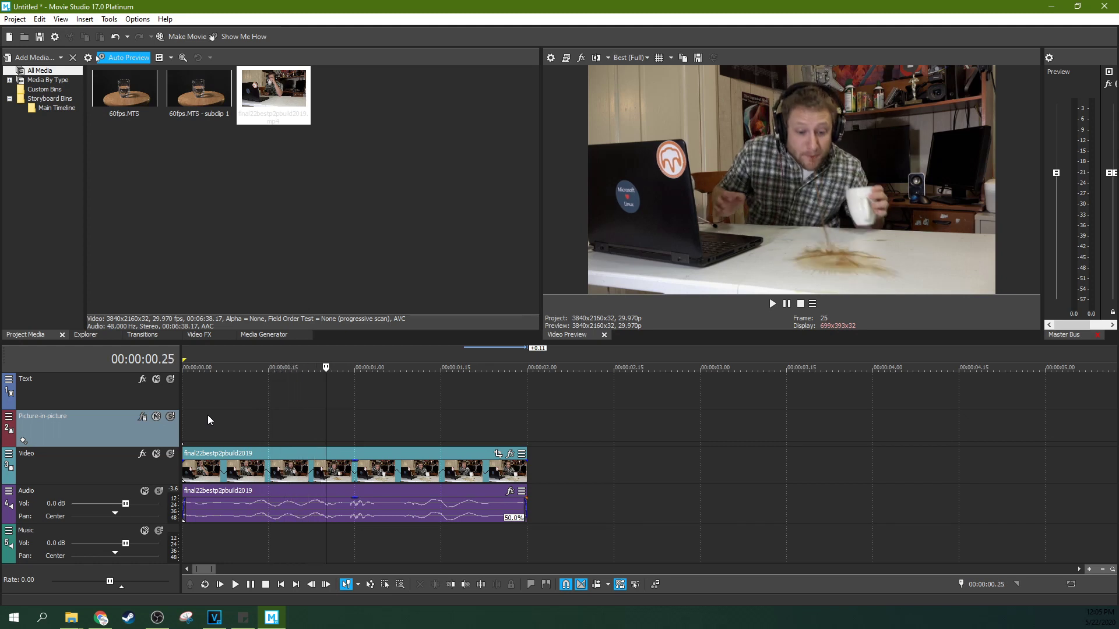
pyautogui.moveTo(524, 468); pyautogui.dragTo(670, 468)
pyautogui.click(260, 428)
pyautogui.press('Right')
pyautogui.press('Right')
pyautogui.press('Right')
pyautogui.press('Right')
pyautogui.press('Right')
pyautogui.press('Right')
pyautogui.press('Right')
pyautogui.press('Right')
pyautogui.press('Right')
pyautogui.press('Right')
pyautogui.press('Right')
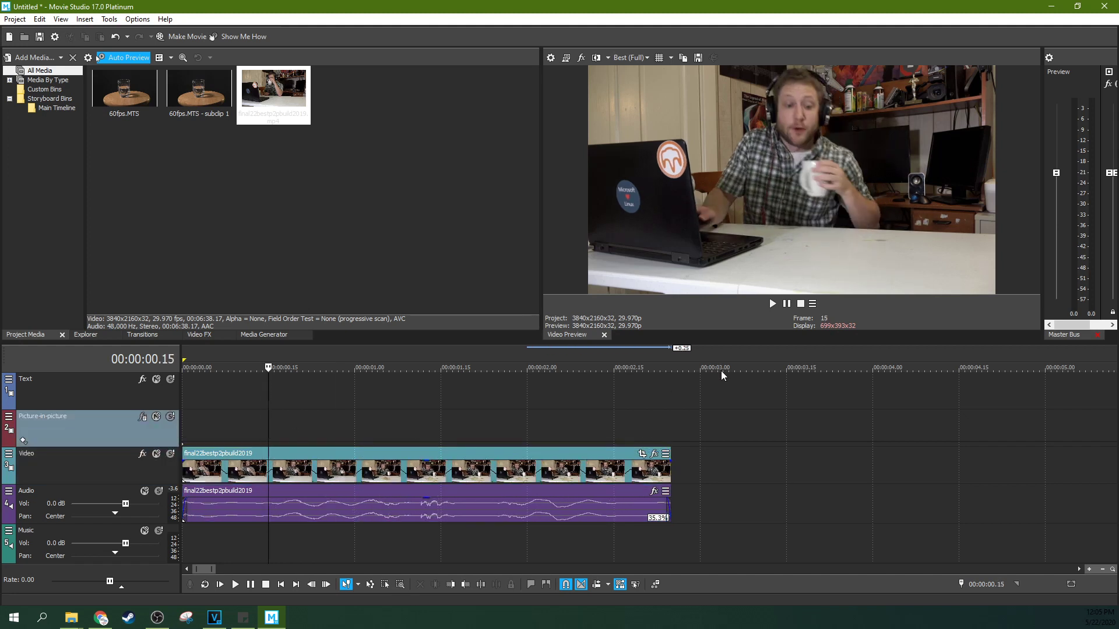
pyautogui.press('Right')
pyautogui.press('Right')
pyautogui.press('Right')
pyautogui.press('Right')
pyautogui.press('Right')
pyautogui.press('Right')
pyautogui.press('Right')
pyautogui.press('Right')
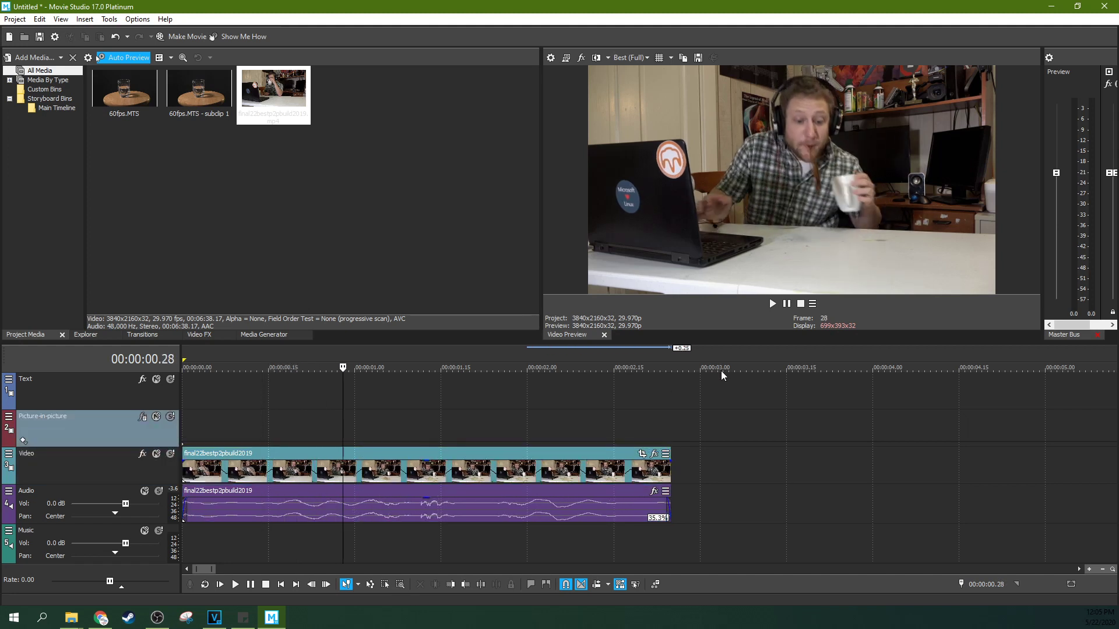
pyautogui.click(233, 416)
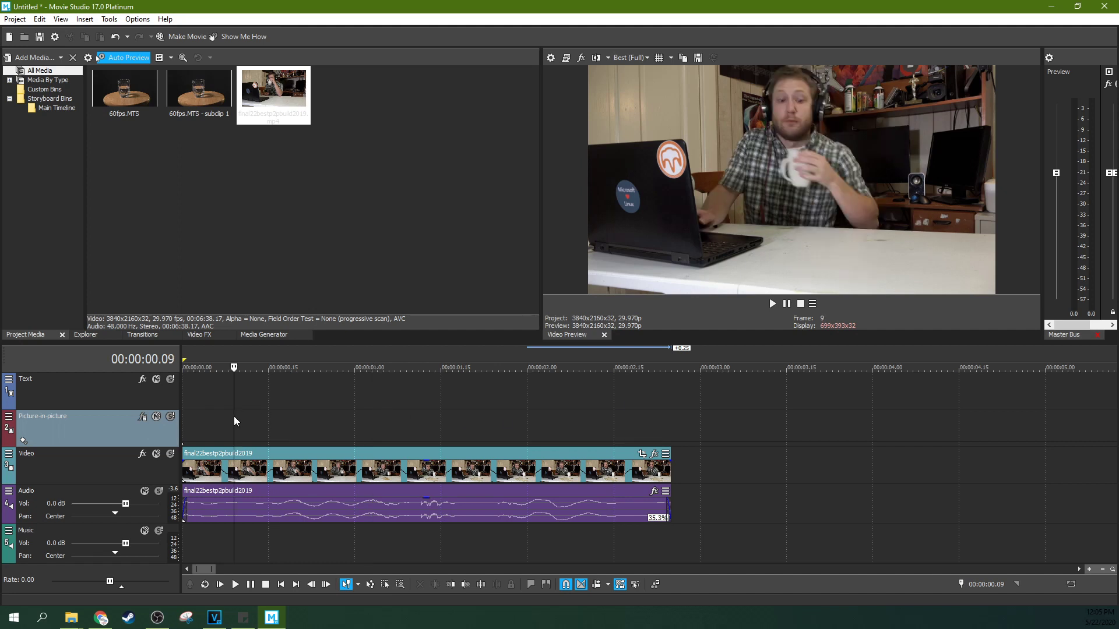
pyautogui.press('space')
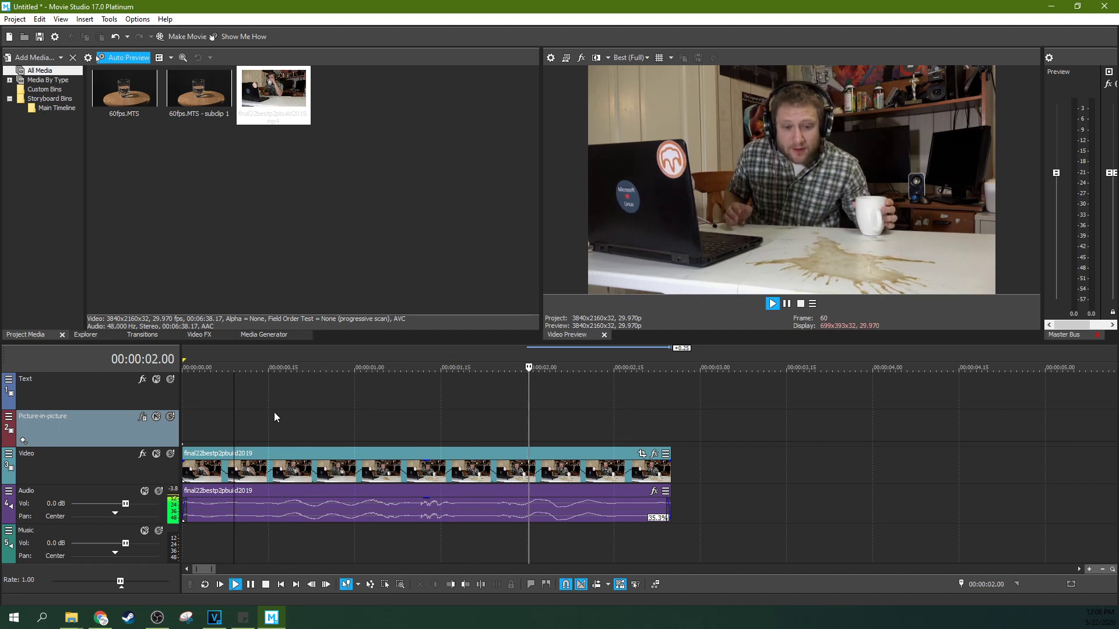
pyautogui.press('space')
pyautogui.click(220, 410)
pyautogui.press('space')
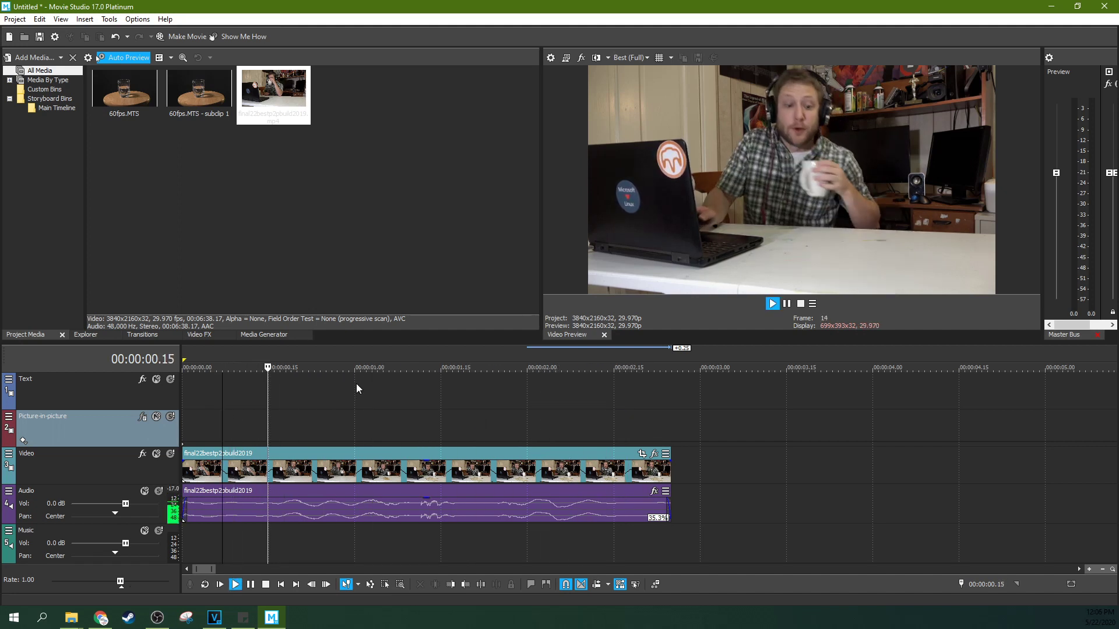
pyautogui.press('space')
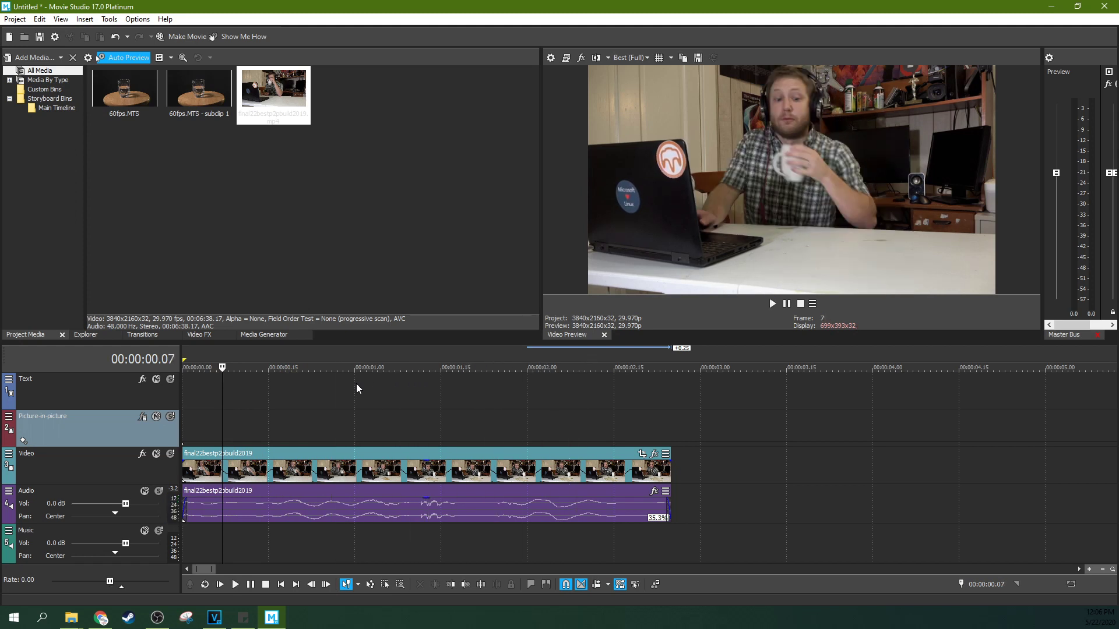
pyautogui.click(336, 399)
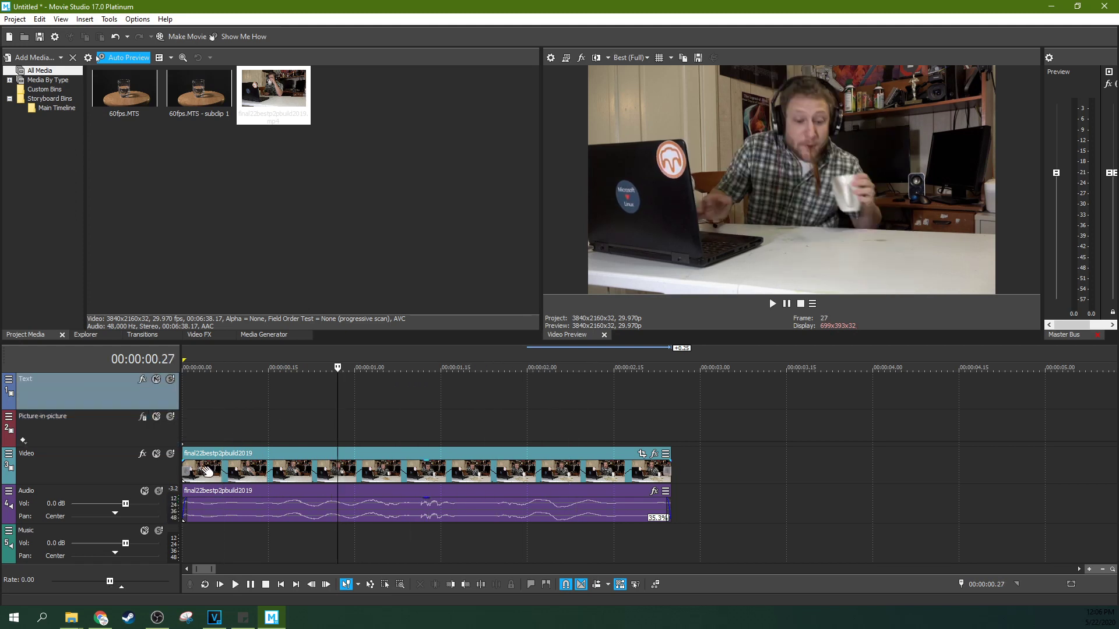
pyautogui.click(365, 399)
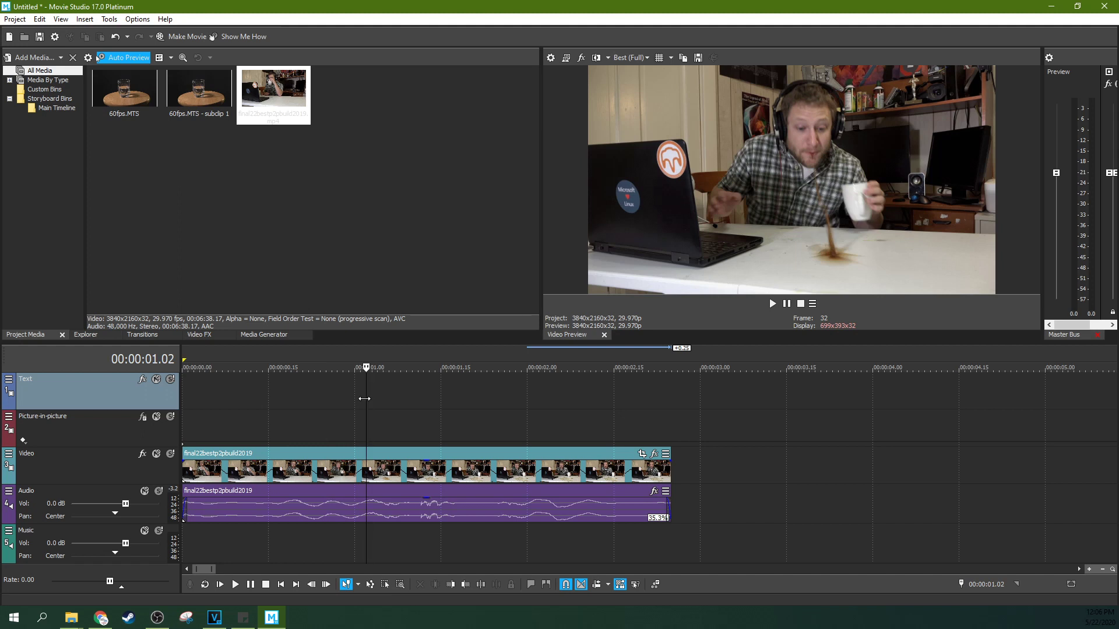
pyautogui.click(279, 441)
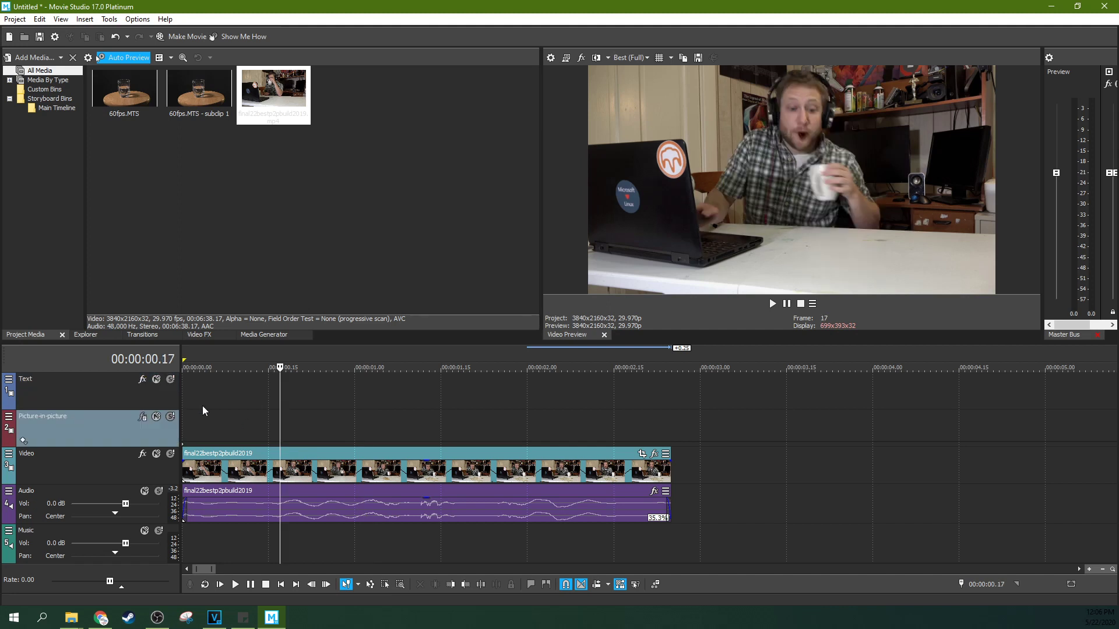
# Find the Slow Motion effect in Video FX and drag its default preset onto the coffee clip
pyautogui.click(194, 336)
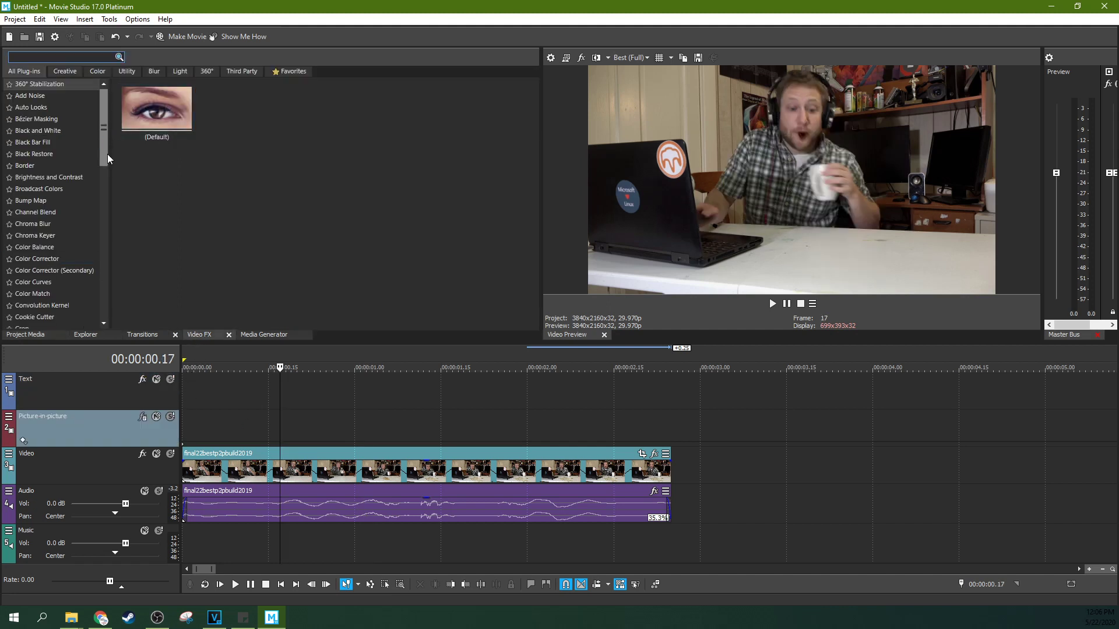
pyautogui.moveTo(108, 153); pyautogui.dragTo(111, 290)
pyautogui.click(105, 321)
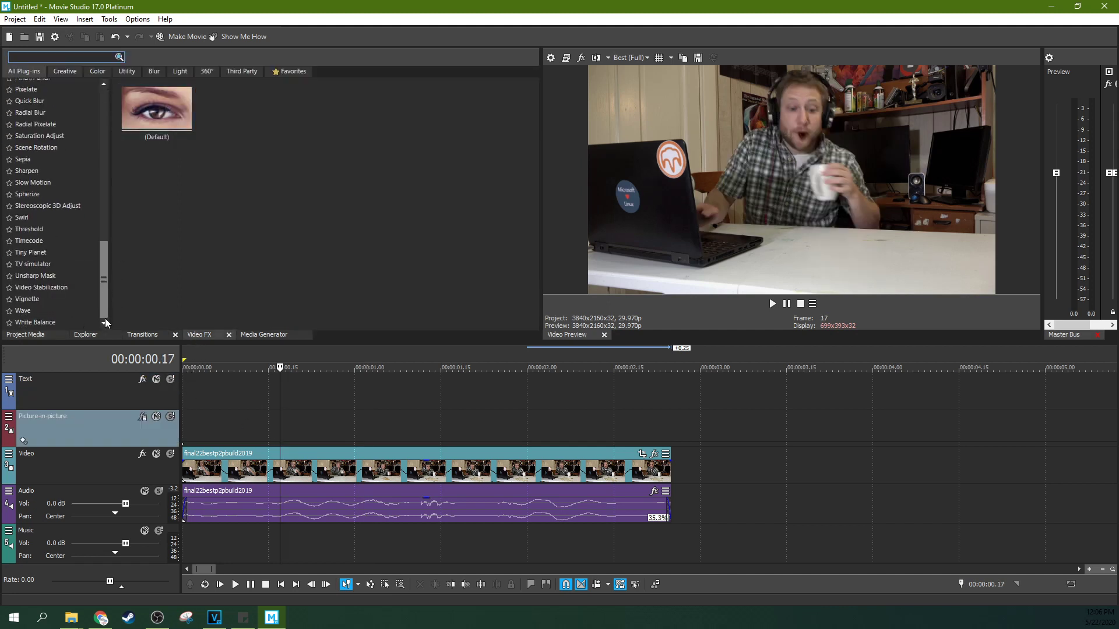
pyautogui.click(61, 265)
pyautogui.click(52, 184)
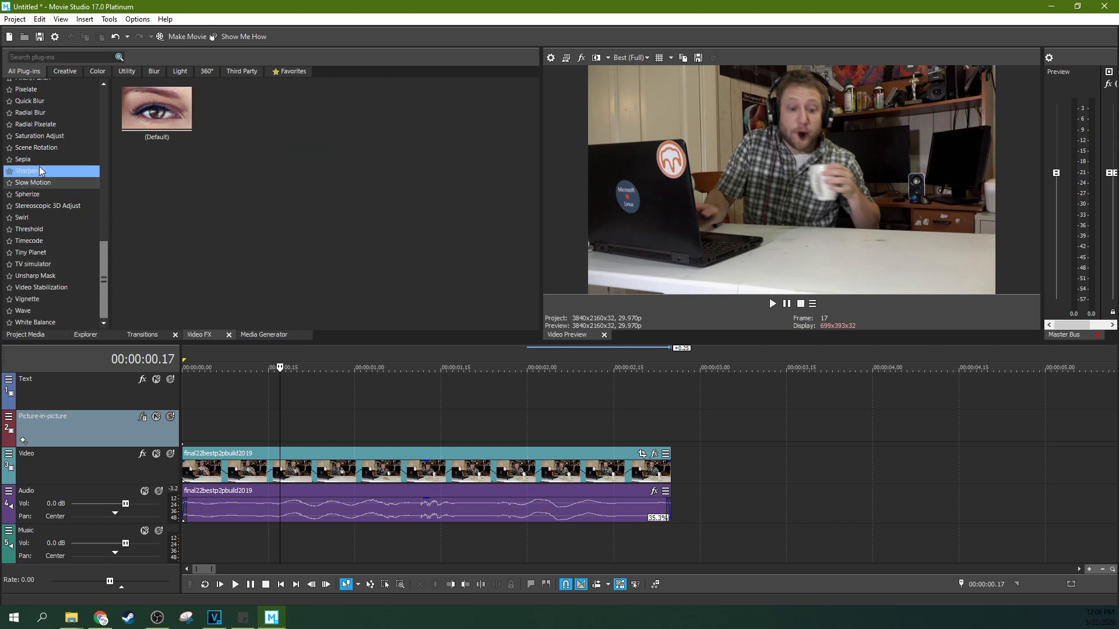
pyautogui.moveTo(159, 119); pyautogui.dragTo(153, 80)
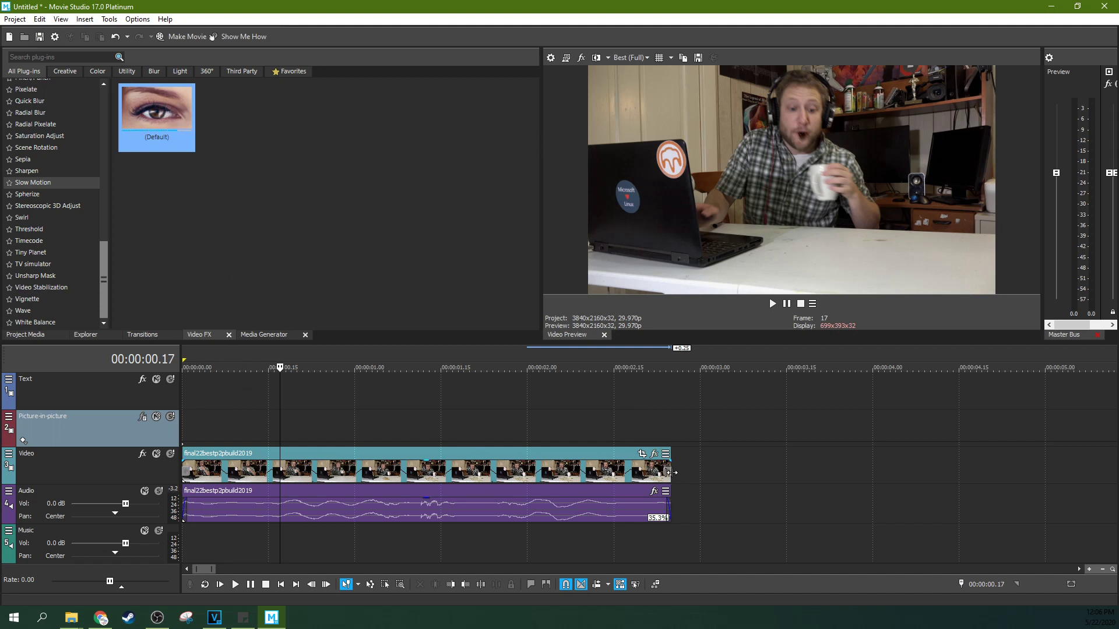
# Shorten the coffee clip to 90.9% speed, then drop the Slow Motion default preset onto it
pyautogui.moveTo(670, 470); pyautogui.dragTo(349, 462)
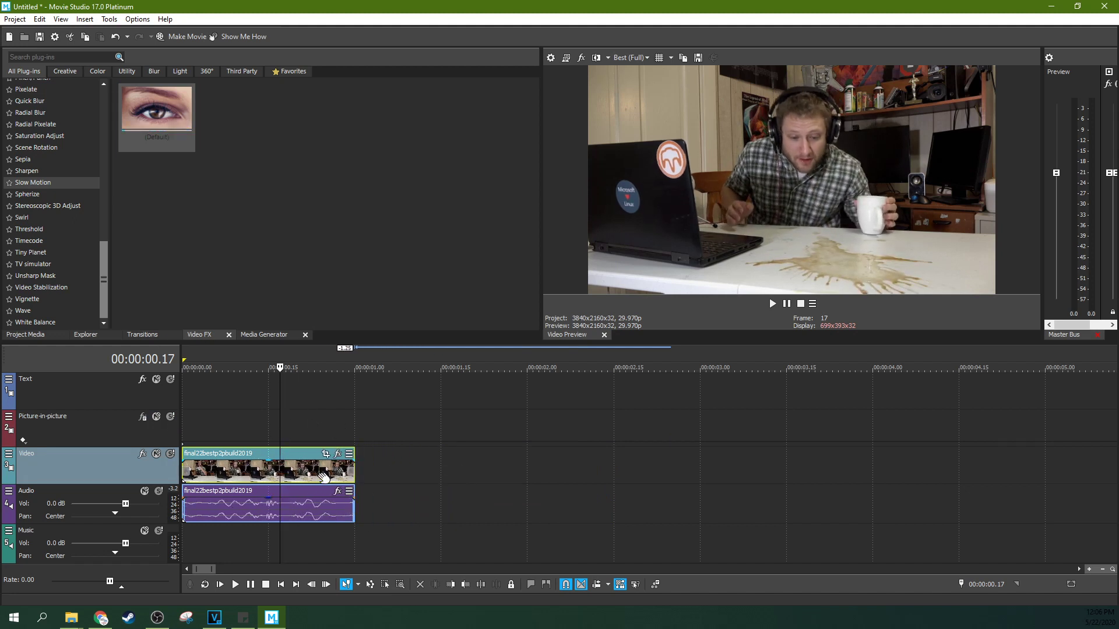
pyautogui.click(236, 403)
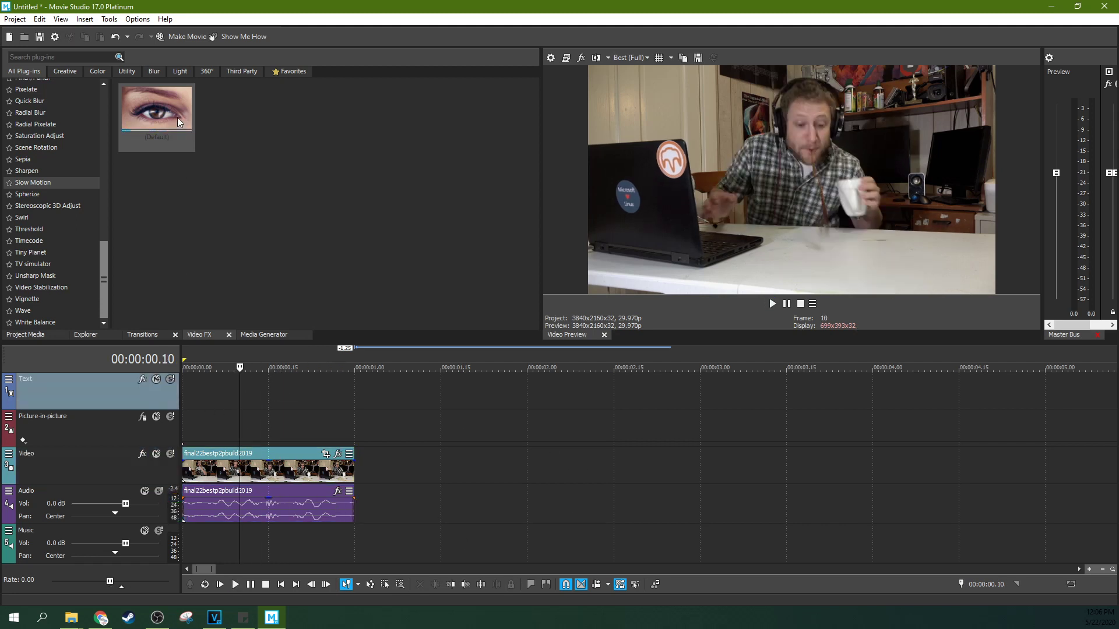
pyautogui.click(154, 119)
pyautogui.moveTo(200, 357); pyautogui.dragTo(239, 475)
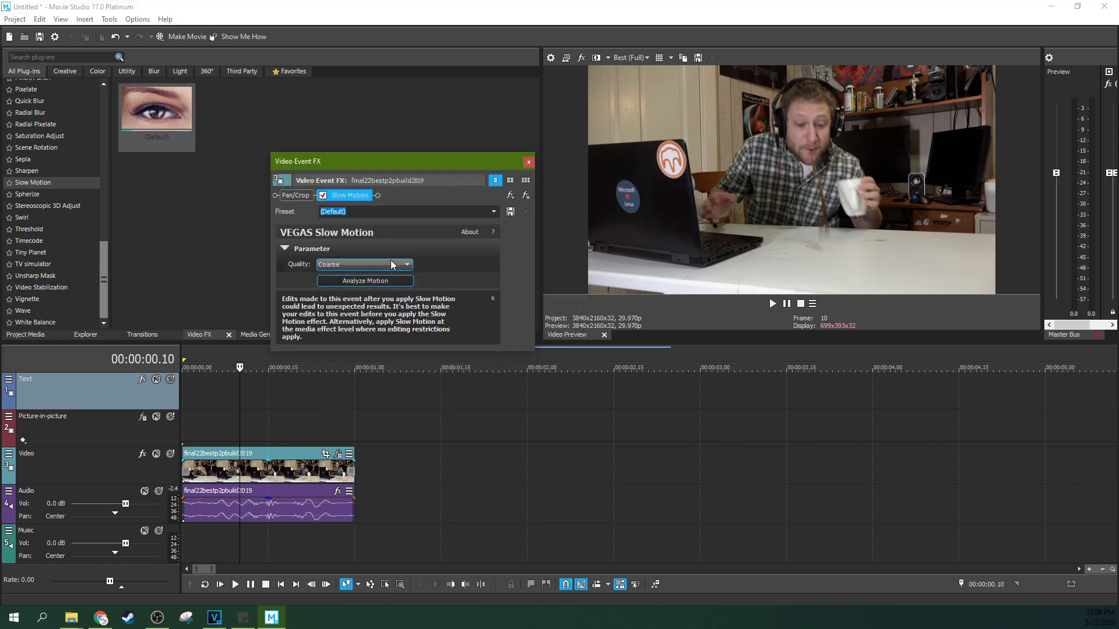
# Set Slow Motion quality to Fine and run Analyze Motion, giving Optical Flow at 1/2x
pyautogui.click(390, 262)
pyautogui.click(351, 292)
pyautogui.click(357, 266)
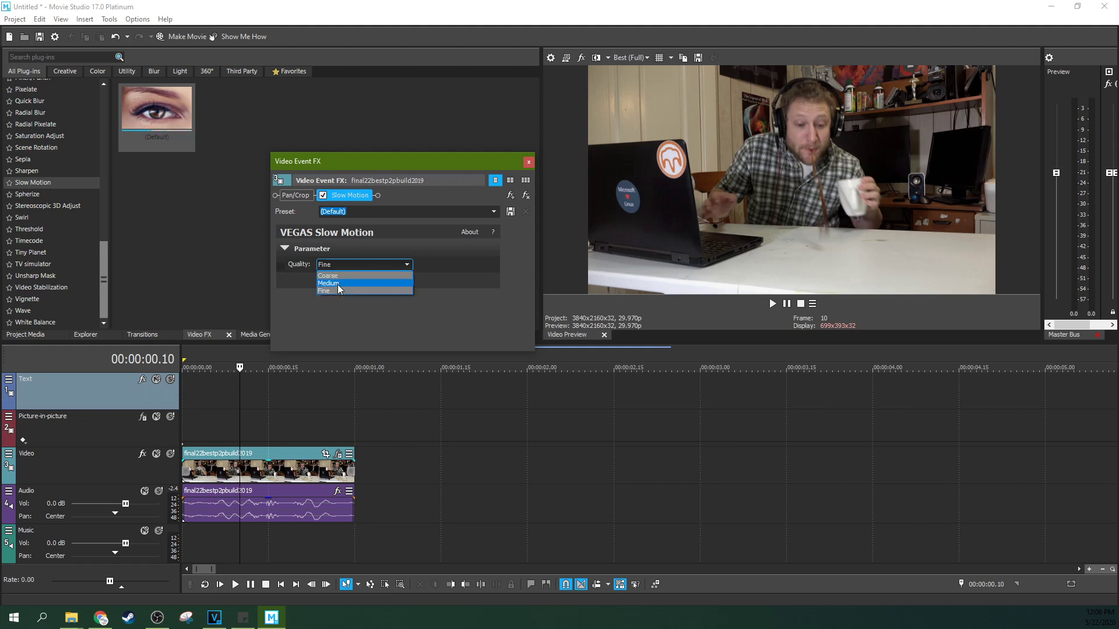
pyautogui.click(334, 291)
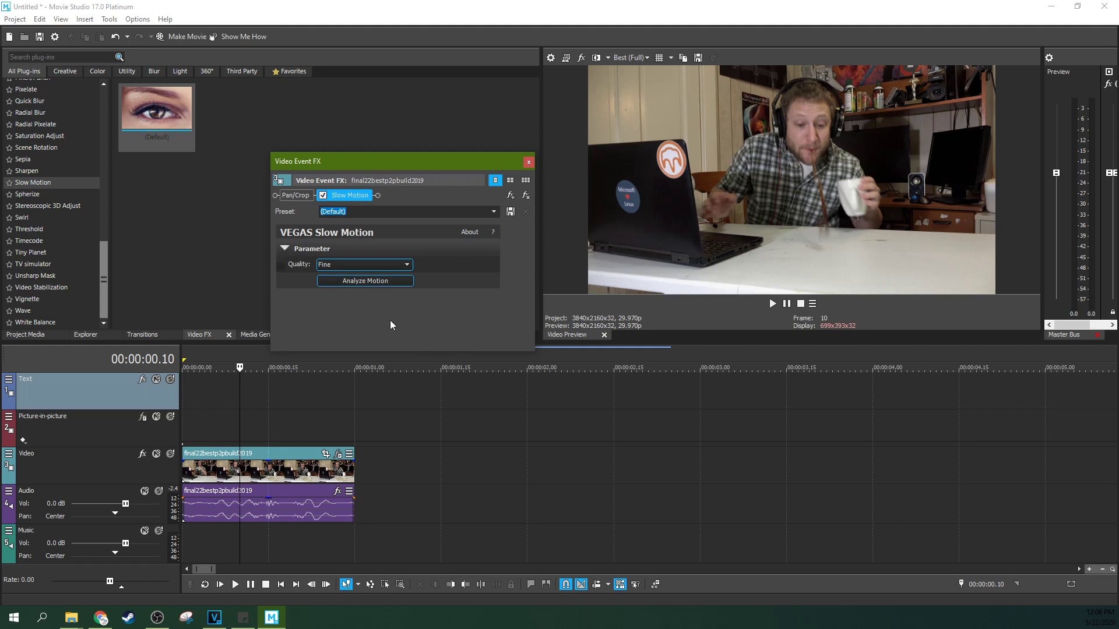
pyautogui.click(381, 284)
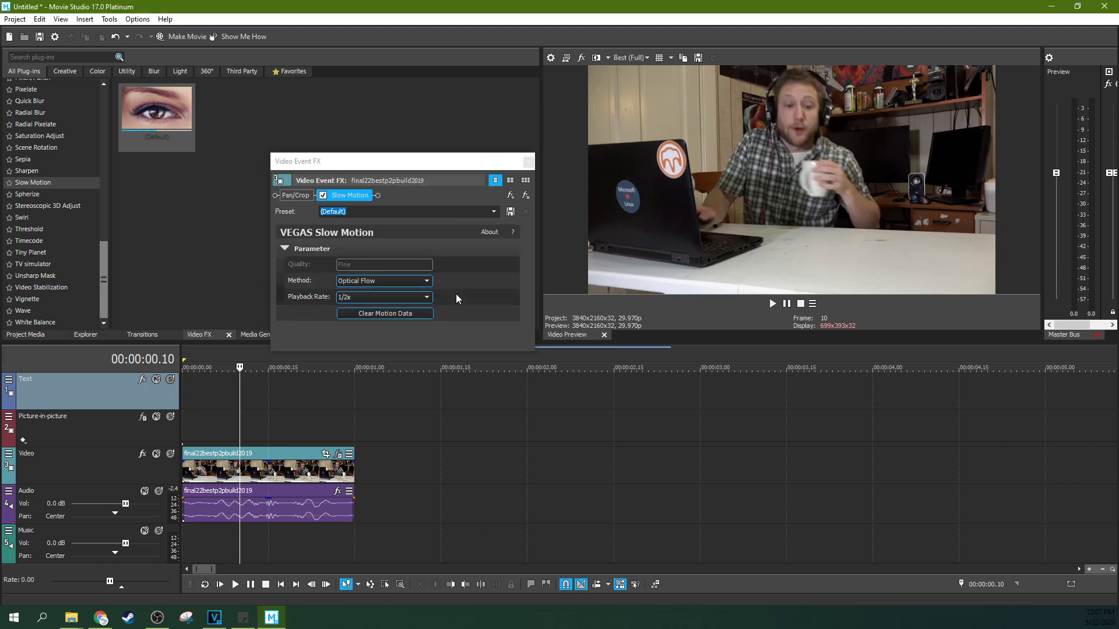
# Check the coffee clip's early frames and keep Optical Flow as the slow-motion method
pyautogui.click(199, 433)
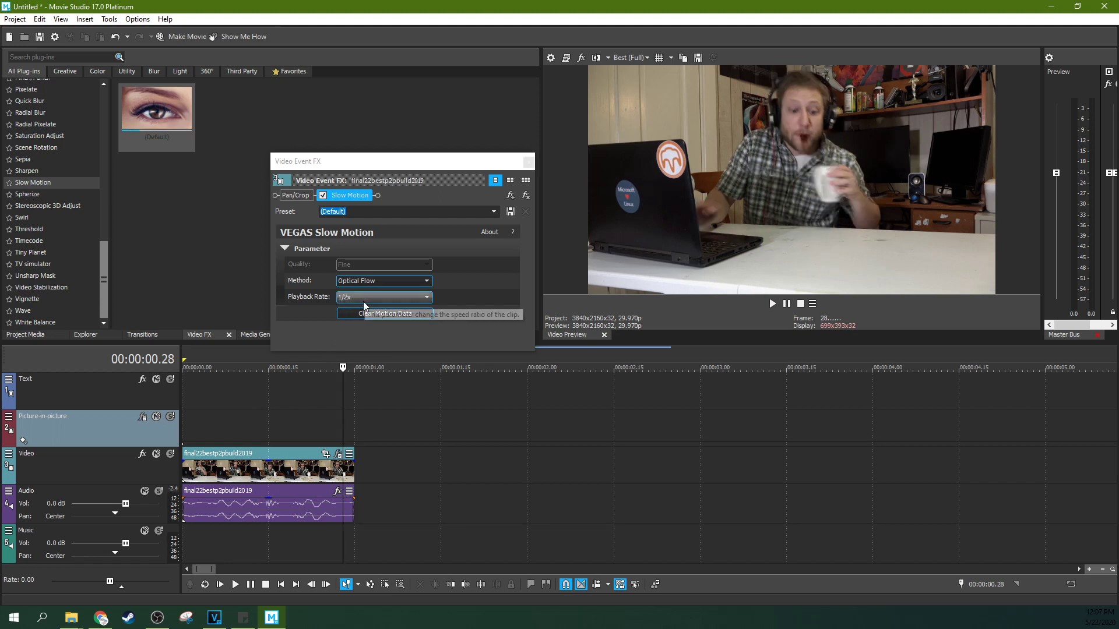
pyautogui.click(206, 418)
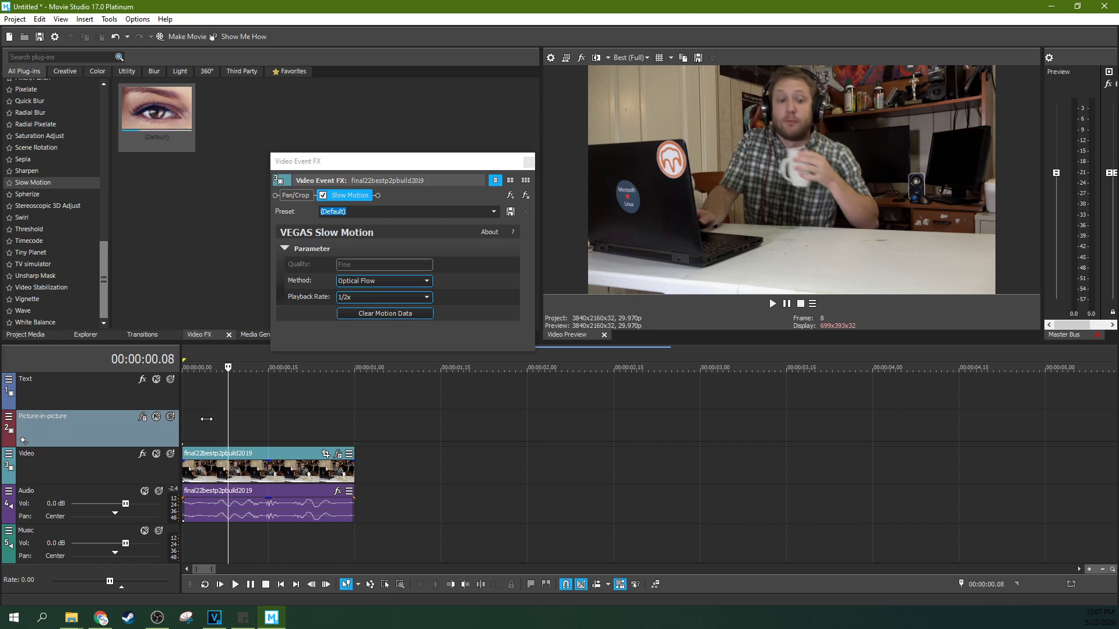
pyautogui.click(374, 280)
pyautogui.click(372, 296)
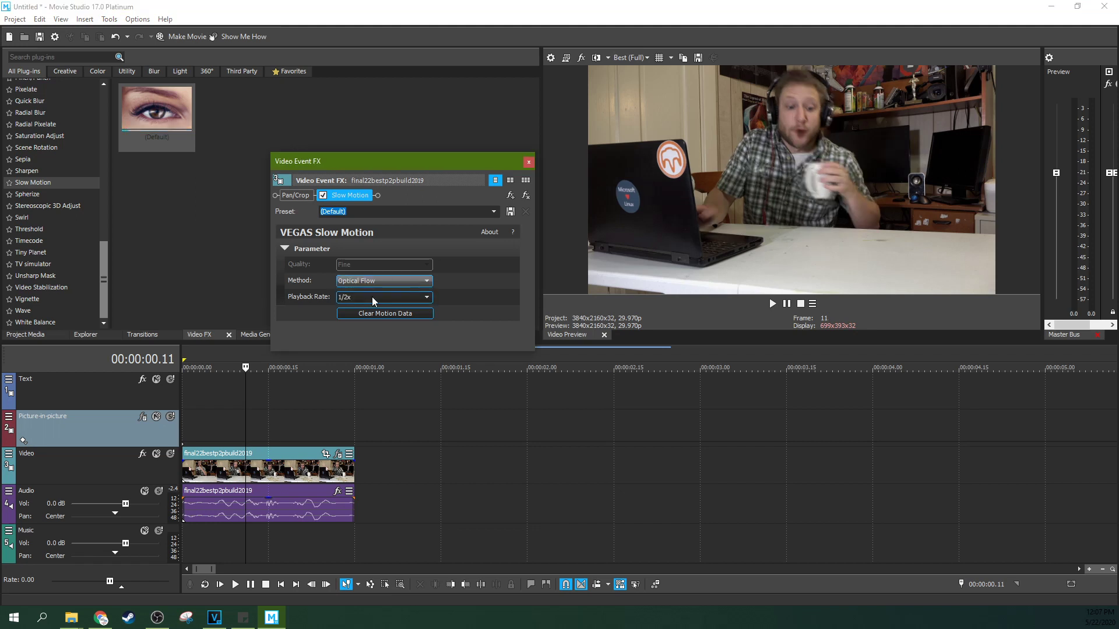
pyautogui.click(240, 410)
# Step frame by frame from the clip start through the spill to 00:00:00.28, then back to 00:00:00.22
pyautogui.press('Left')
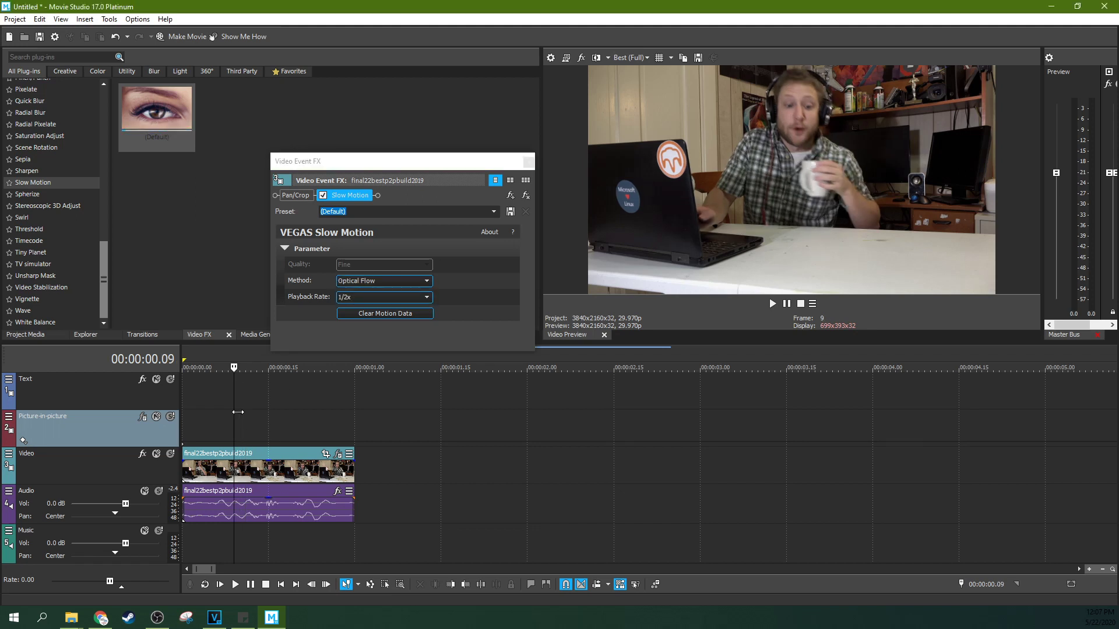
pyautogui.press('Left')
pyautogui.press('Left')
pyautogui.press('Left')
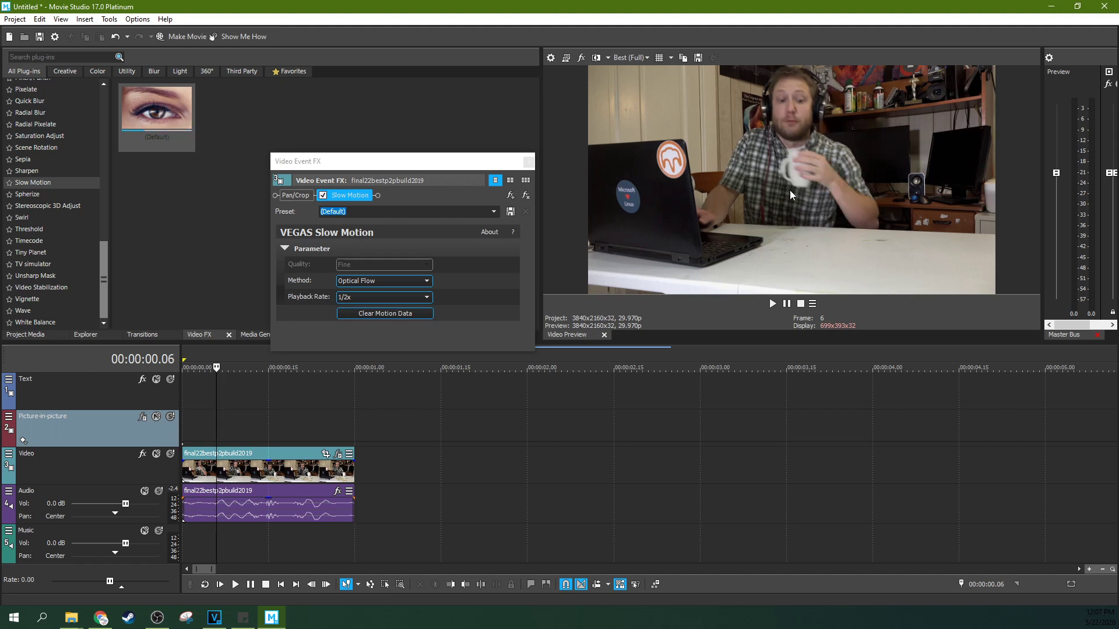
pyautogui.press('Left')
pyautogui.press('Left')
pyautogui.press('Left')
pyautogui.press('Left')
pyautogui.press('Left')
pyautogui.press('Left')
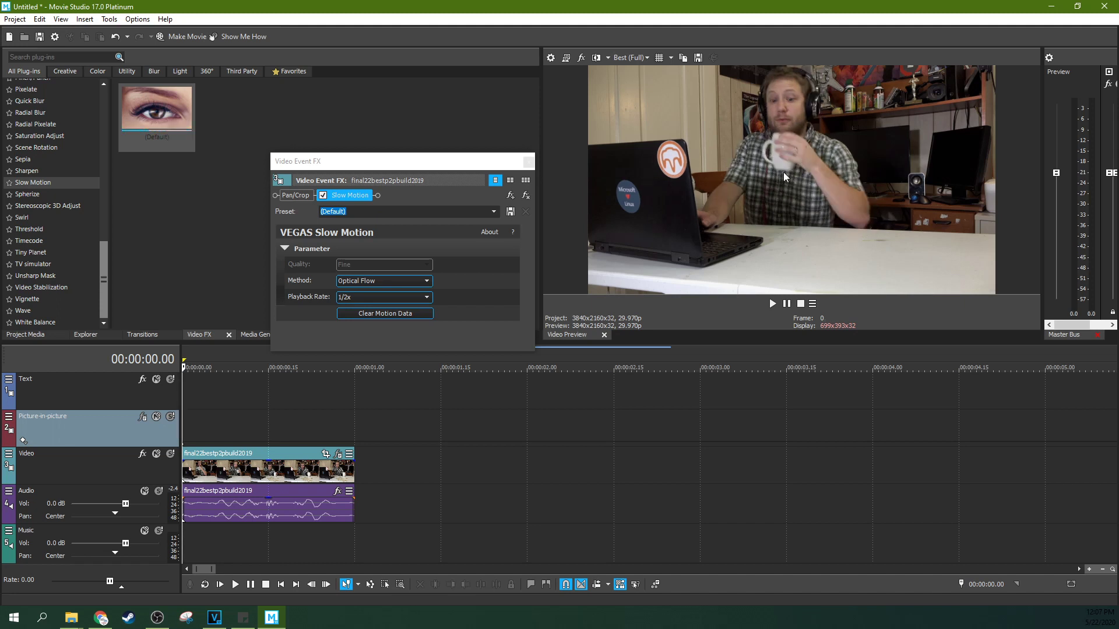
pyautogui.press('Right')
pyautogui.press('Right')
pyautogui.press('Right')
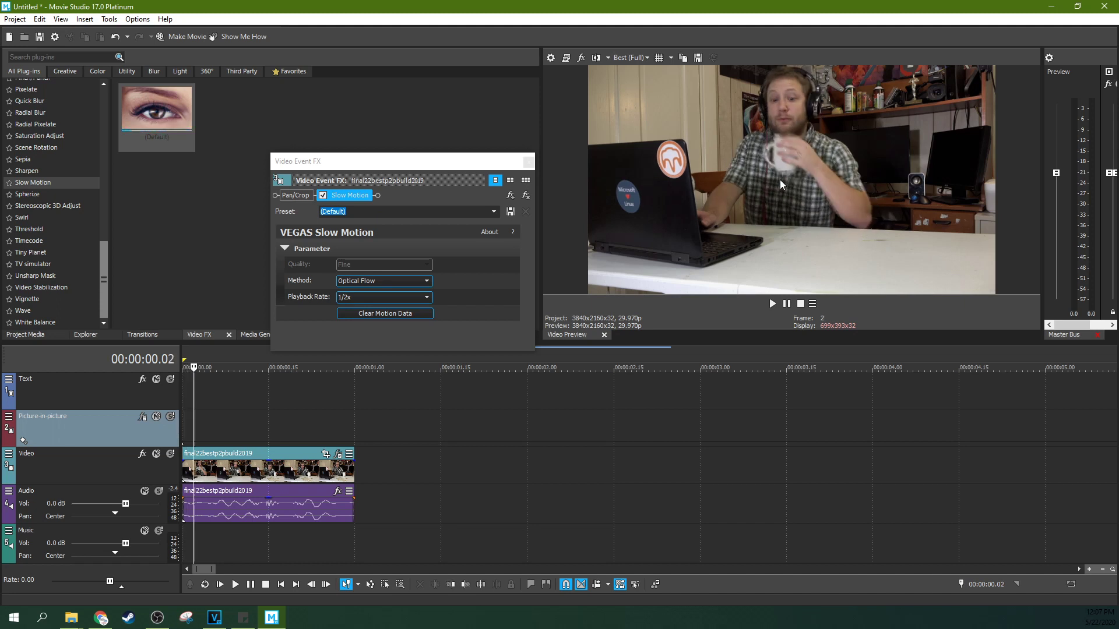
pyautogui.press('Right')
pyautogui.press('Right')
pyautogui.press('Right')
pyautogui.press('Right')
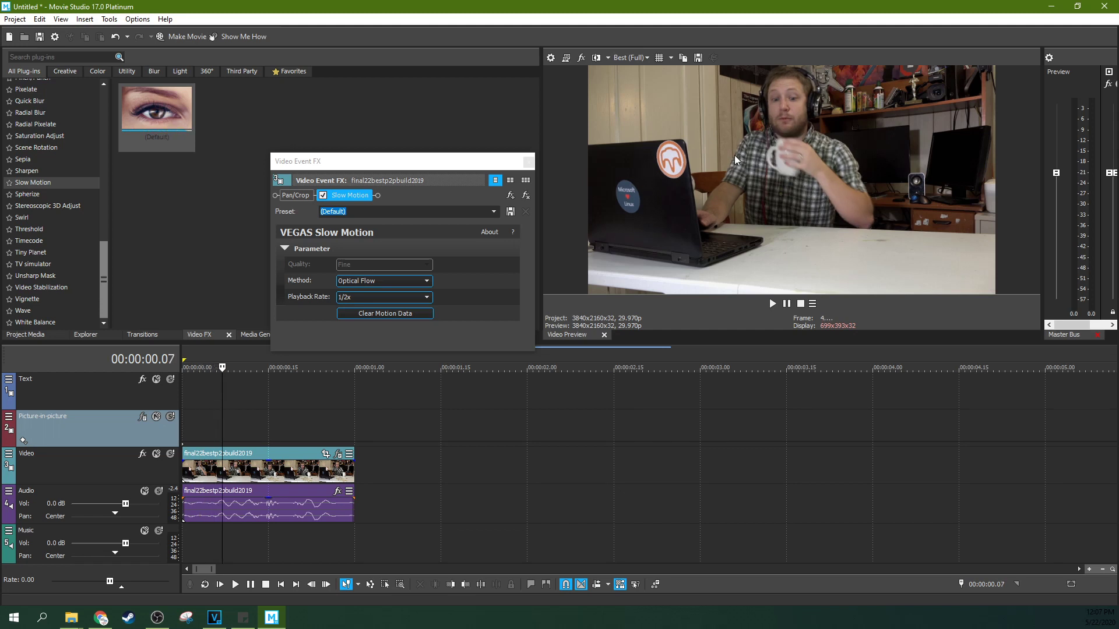
pyautogui.press('Right')
pyautogui.press('Right')
pyautogui.press('Right')
pyautogui.press('Right')
pyautogui.press('Right')
pyautogui.press('Right')
pyautogui.press('Right')
pyautogui.press('Right')
pyautogui.press('Right')
pyautogui.press('Right')
pyautogui.press('Right')
pyautogui.press('Right')
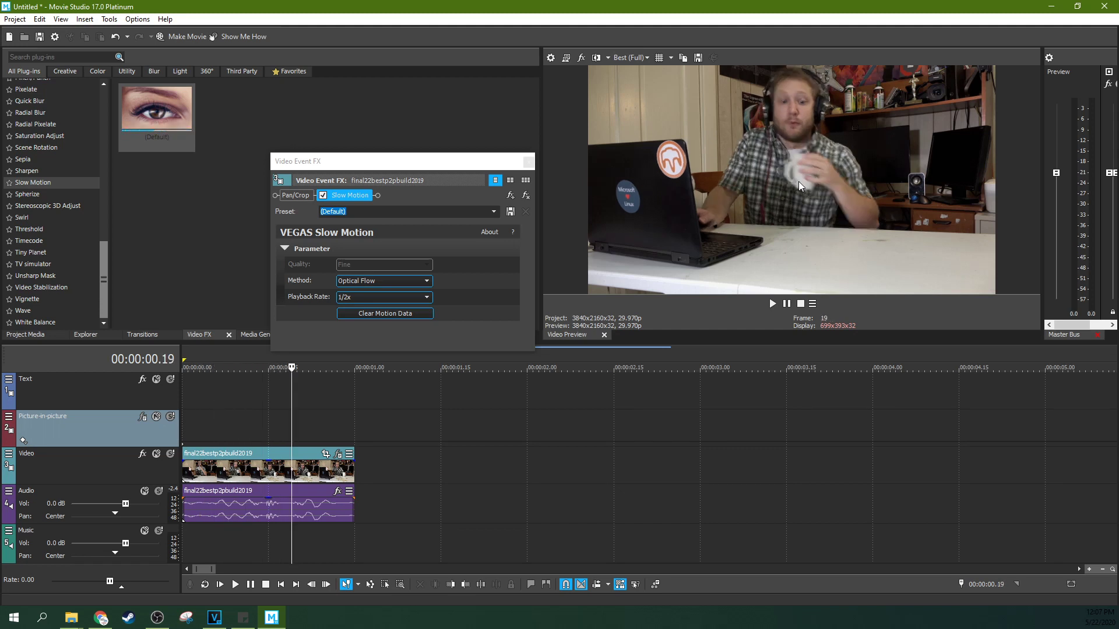
pyautogui.press('Right')
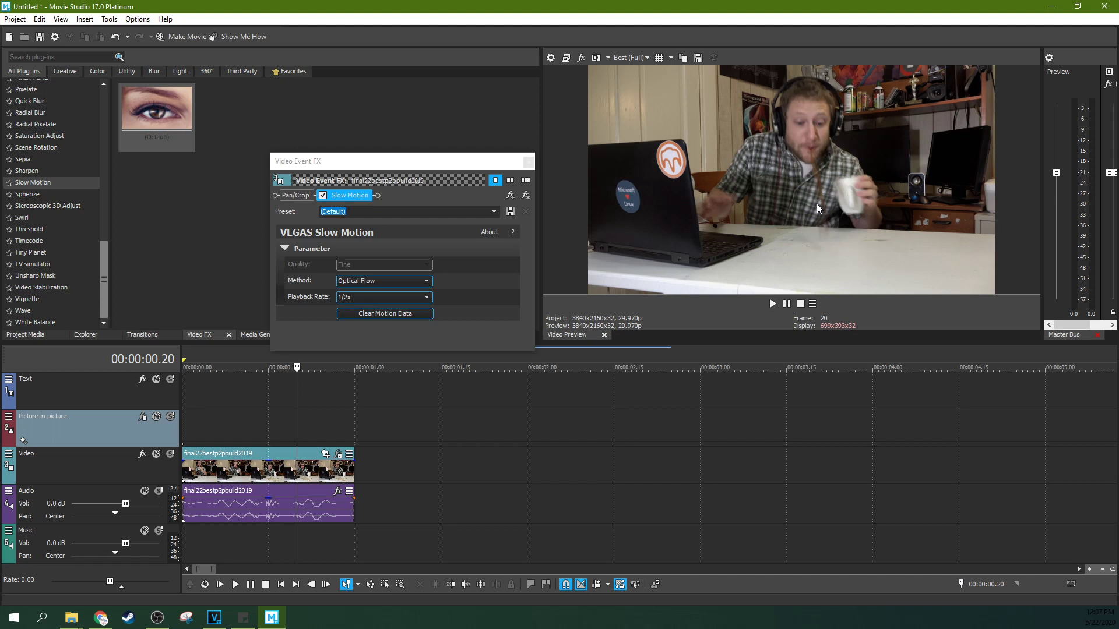
pyautogui.press('Right')
pyautogui.press('Right')
pyautogui.press('Right')
pyautogui.press('Right')
pyautogui.press('Right')
pyautogui.press('Right')
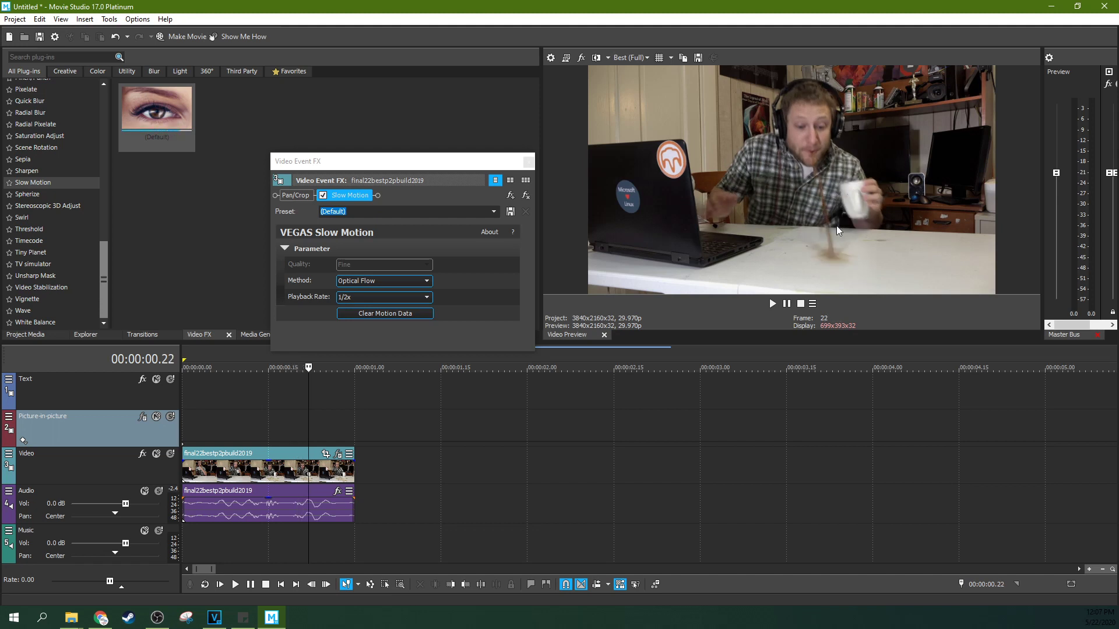
pyautogui.press('Right')
pyautogui.press('Right')
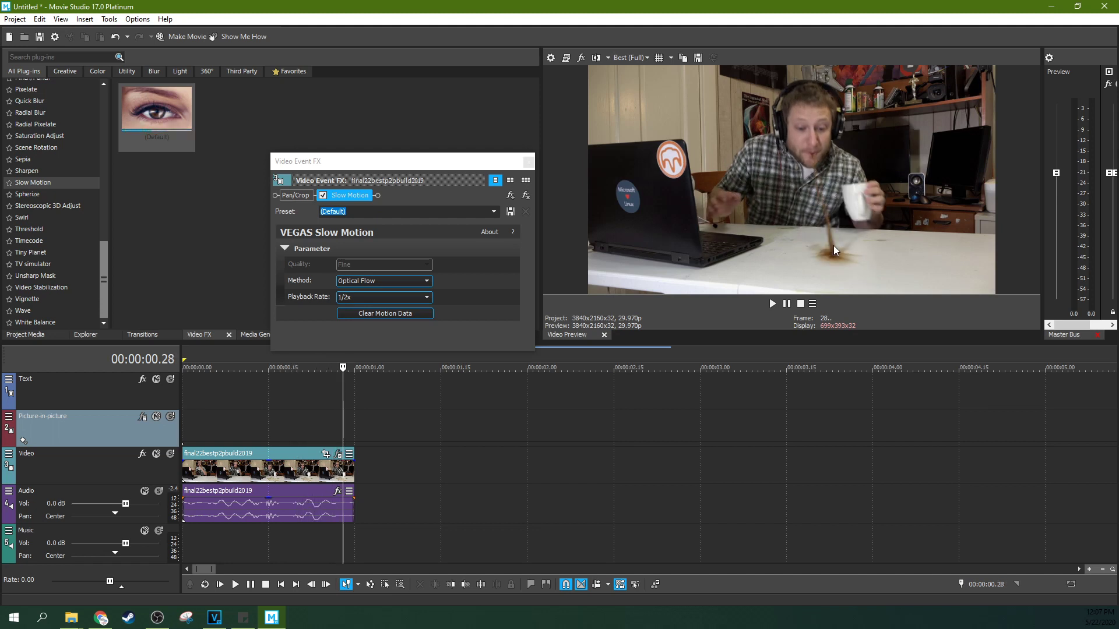
pyautogui.press('Left')
pyautogui.press('Left')
pyautogui.press('Left')
pyautogui.press('Left')
pyautogui.press('Left')
pyautogui.press('Left')
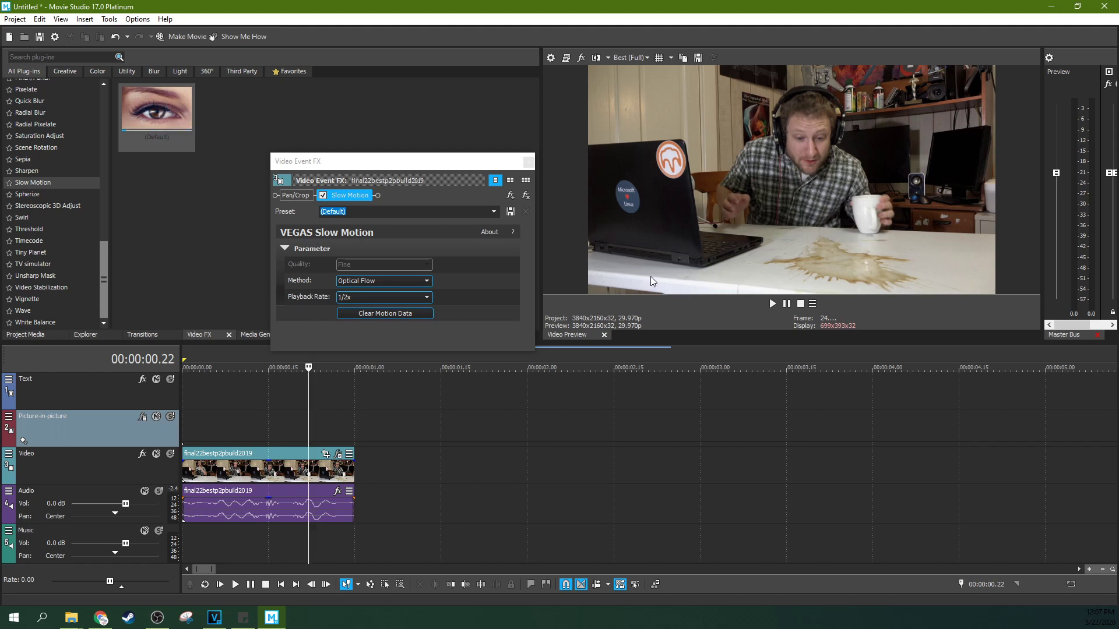
# Return the playhead to 00:00:00.02 and bring up the preview quality list
pyautogui.click(211, 450)
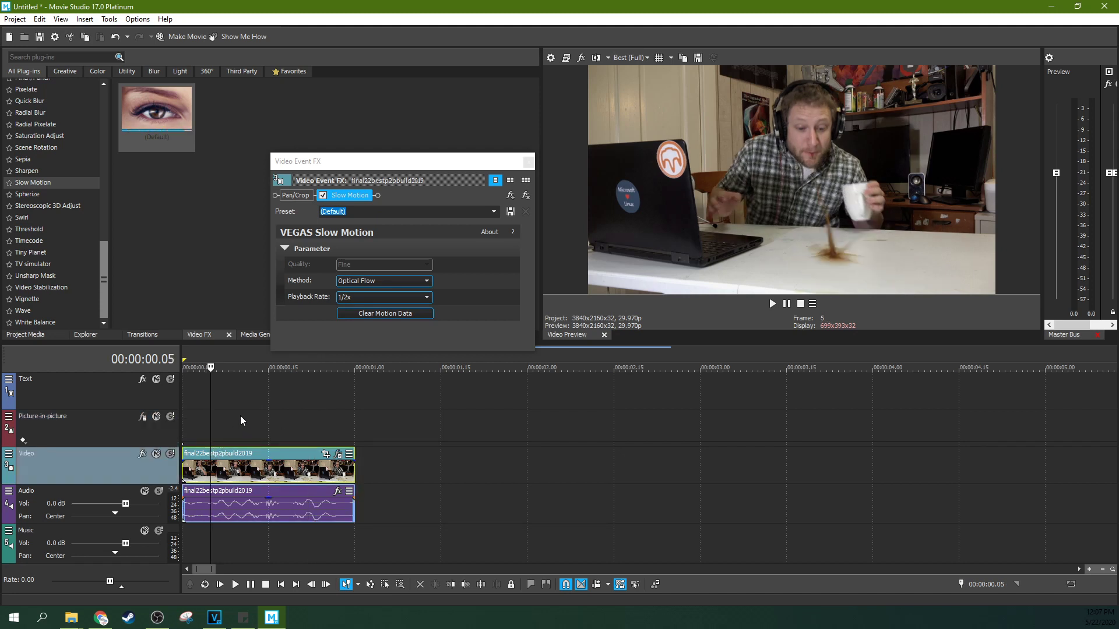
pyautogui.click(190, 436)
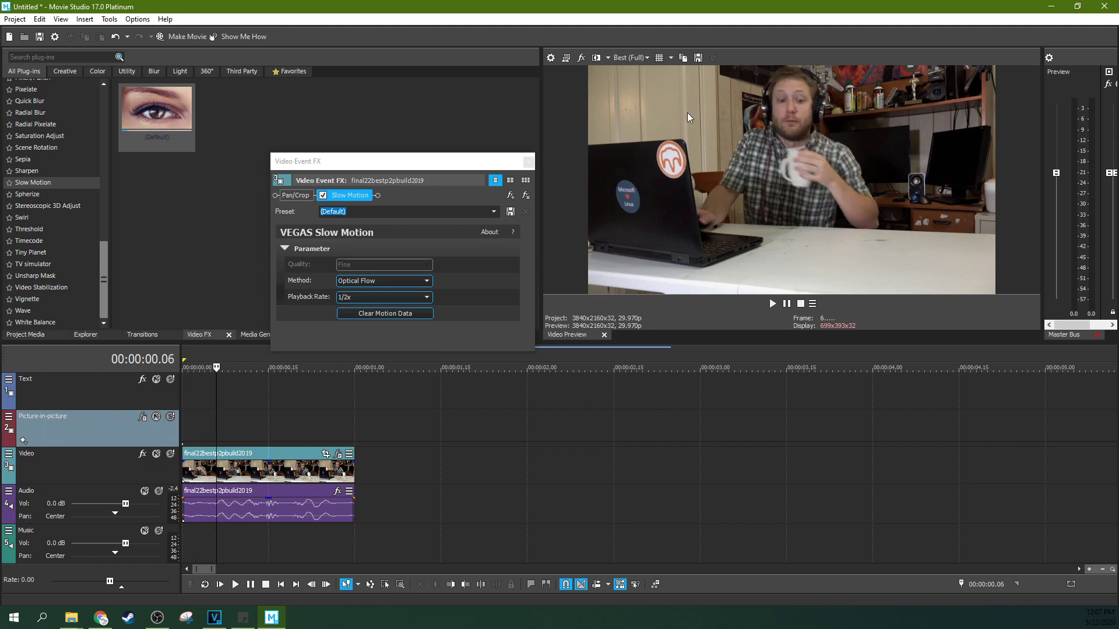
pyautogui.click(636, 60)
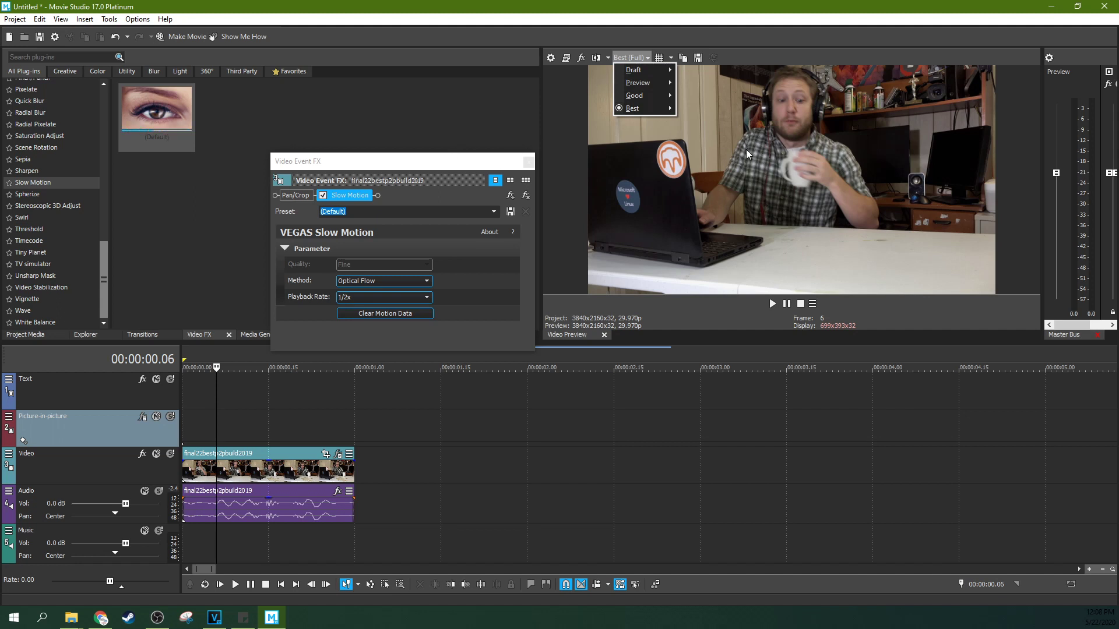
# Set the preview quality to Draft (Auto)
pyautogui.moveTo(667, 110)
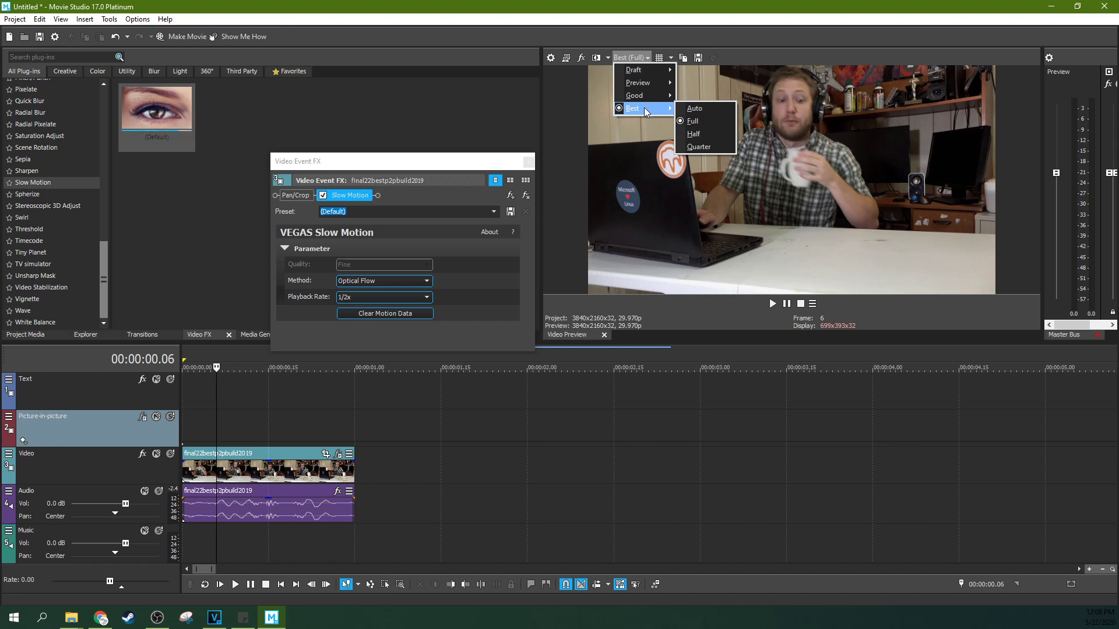
pyautogui.click(635, 57)
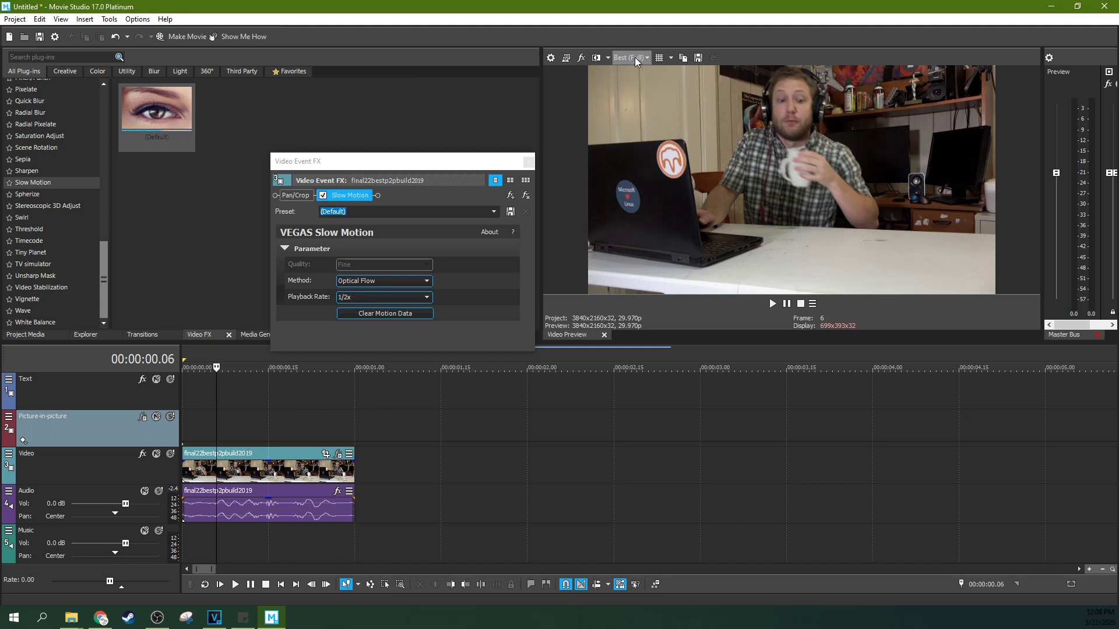
pyautogui.click(641, 55)
pyautogui.moveTo(639, 71)
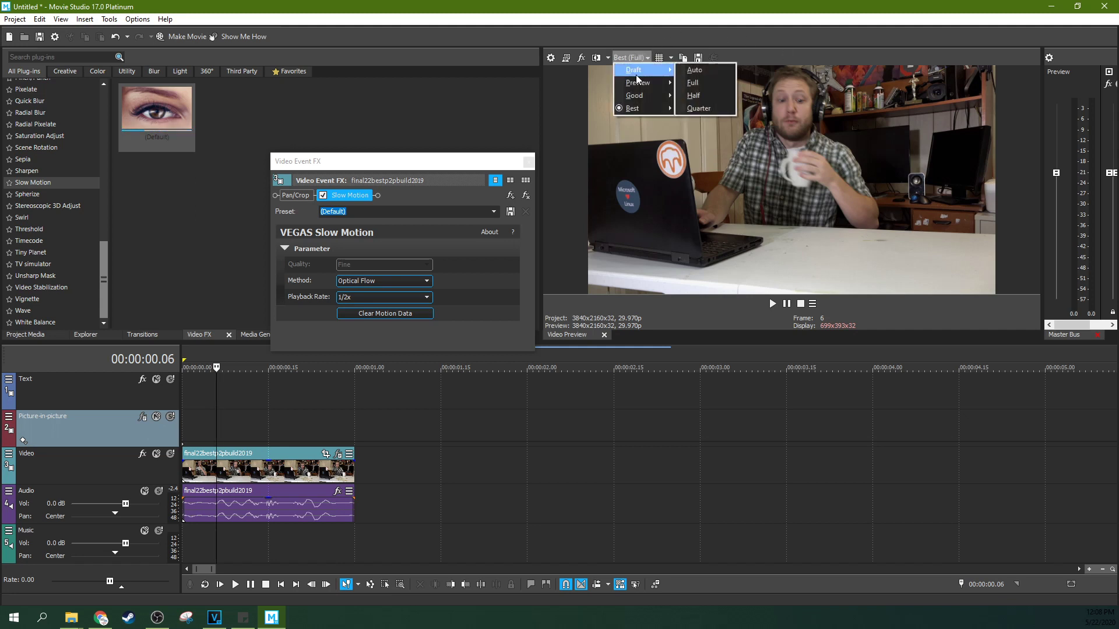
pyautogui.click(689, 71)
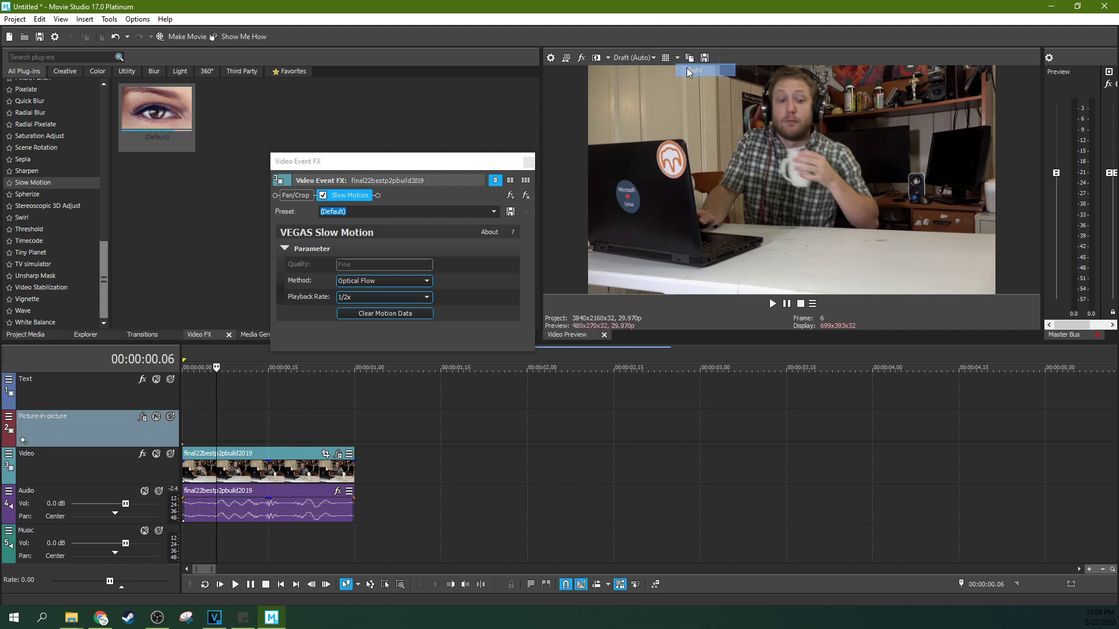
# Play the slowed coffee clip from near its start to check Draft playback
pyautogui.click(257, 401)
pyautogui.click(205, 411)
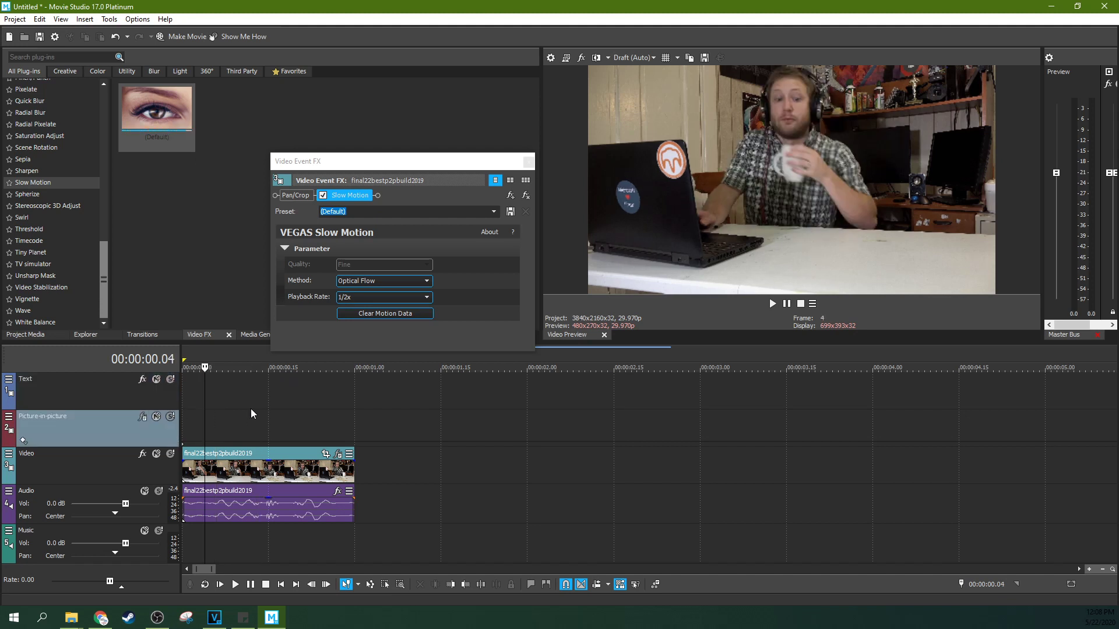
pyautogui.click(250, 407)
pyautogui.press('space')
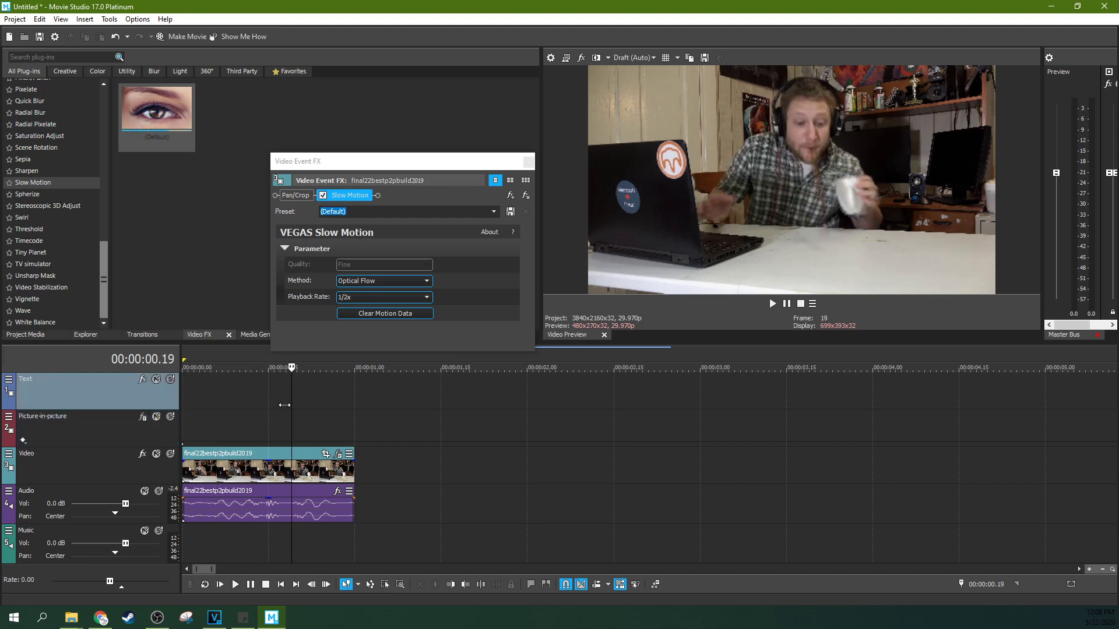
pyautogui.press('j')
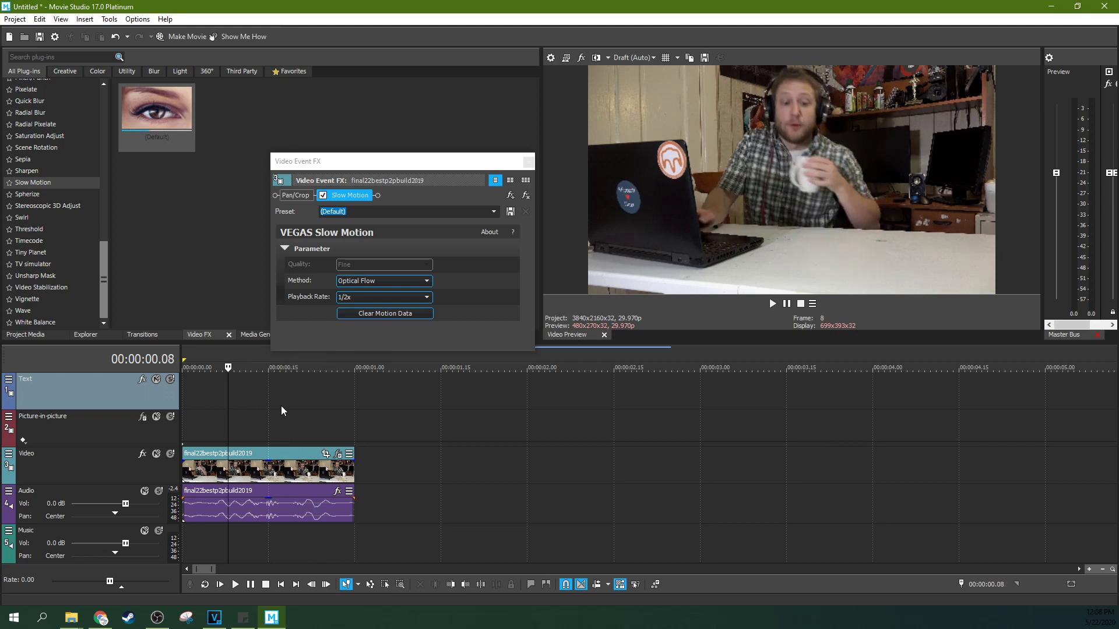
# Move the Slow Motion window aside and select the clip's one-second span as a time selection
pyautogui.click(219, 426)
pyautogui.click(199, 428)
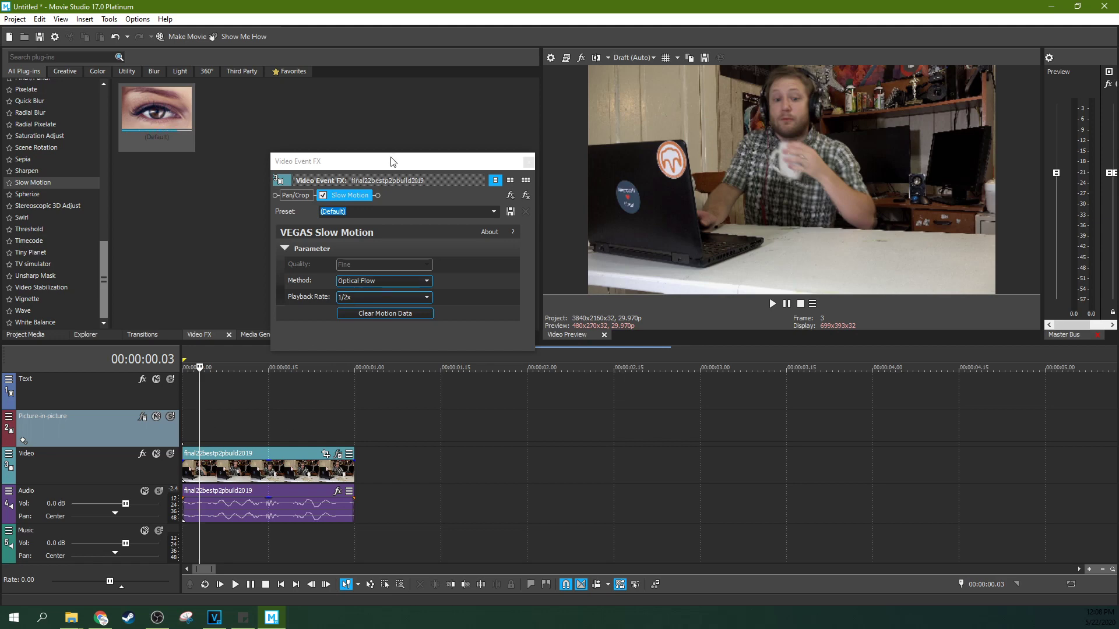
pyautogui.moveTo(390, 161); pyautogui.dragTo(619, 141)
pyautogui.doubleClick(342, 362)
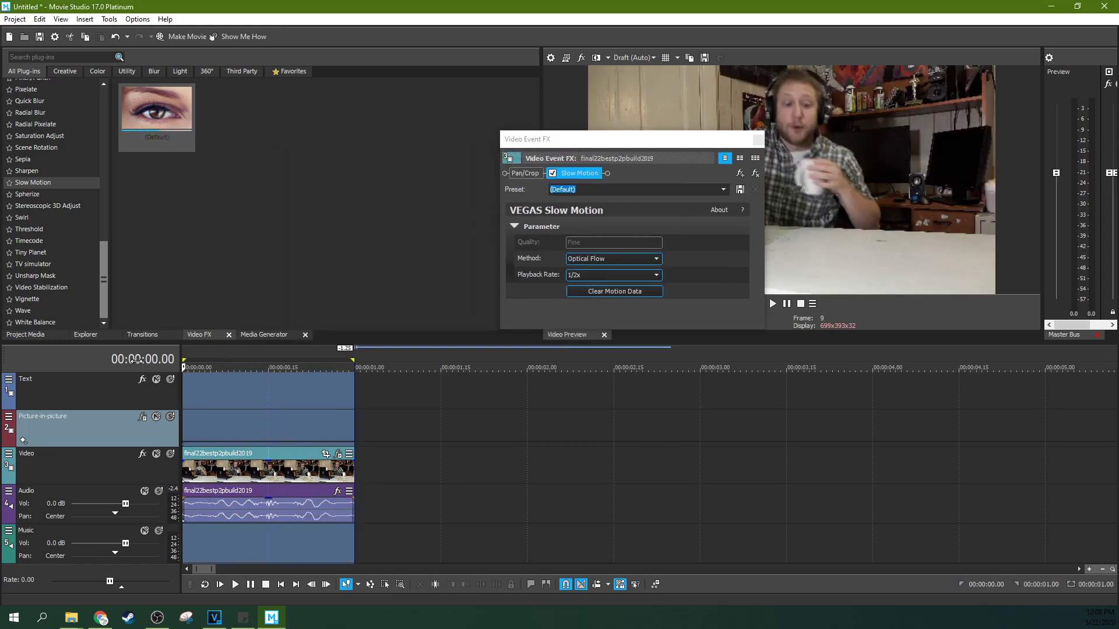
# Dismiss the prerender menu and drag the Slow Motion window left, clear of the video frame
pyautogui.rightClick(227, 361)
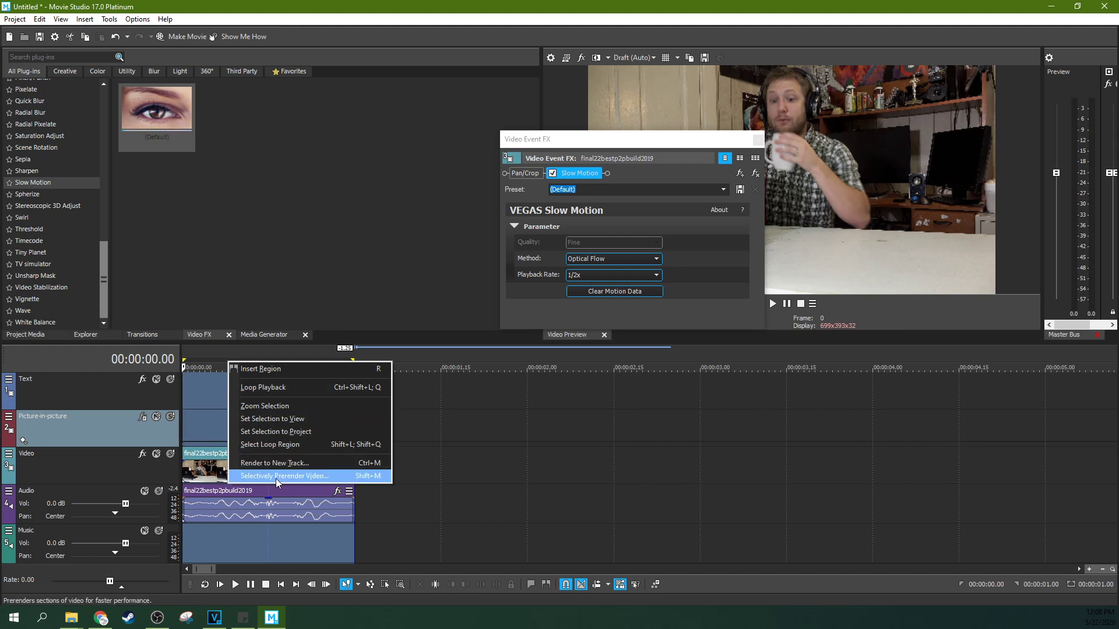
pyautogui.click(420, 386)
pyautogui.click(313, 393)
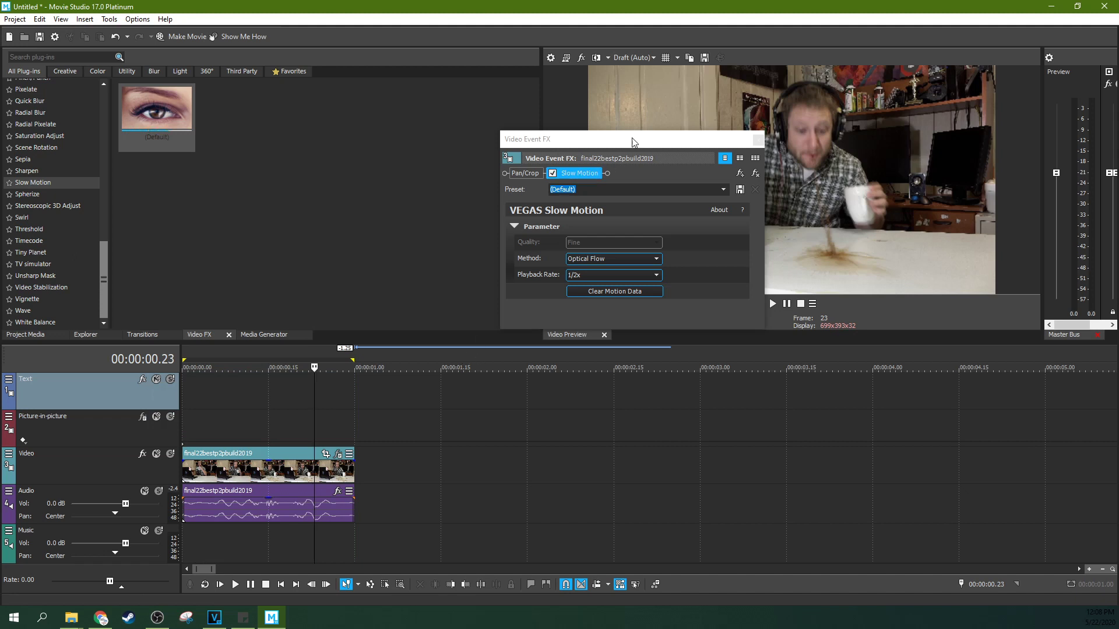
pyautogui.moveTo(634, 141); pyautogui.dragTo(364, 116)
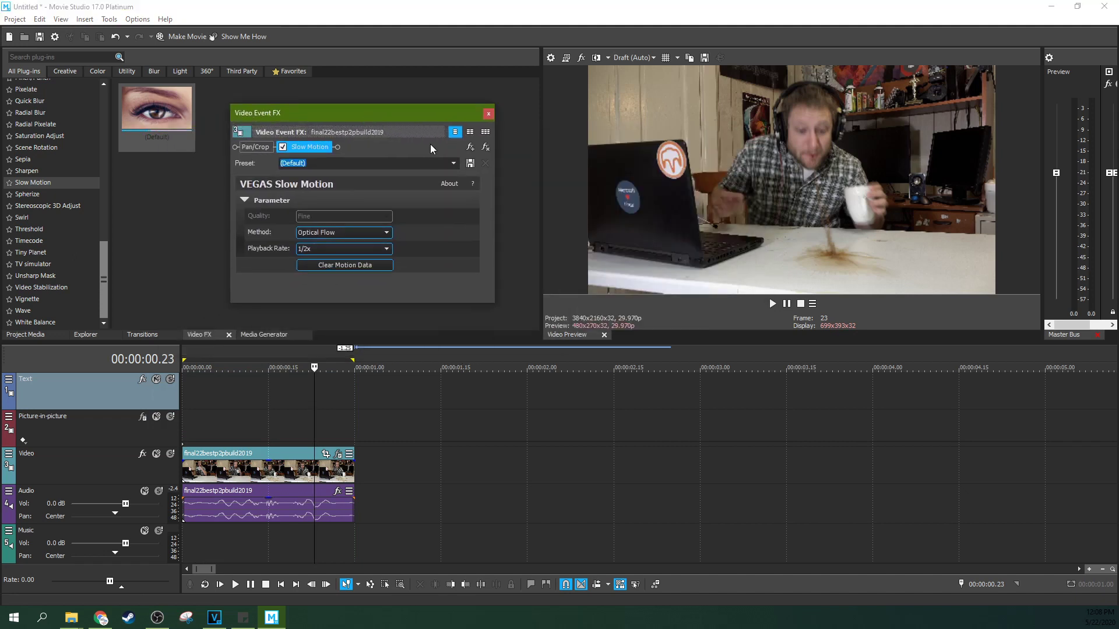
pyautogui.click(304, 413)
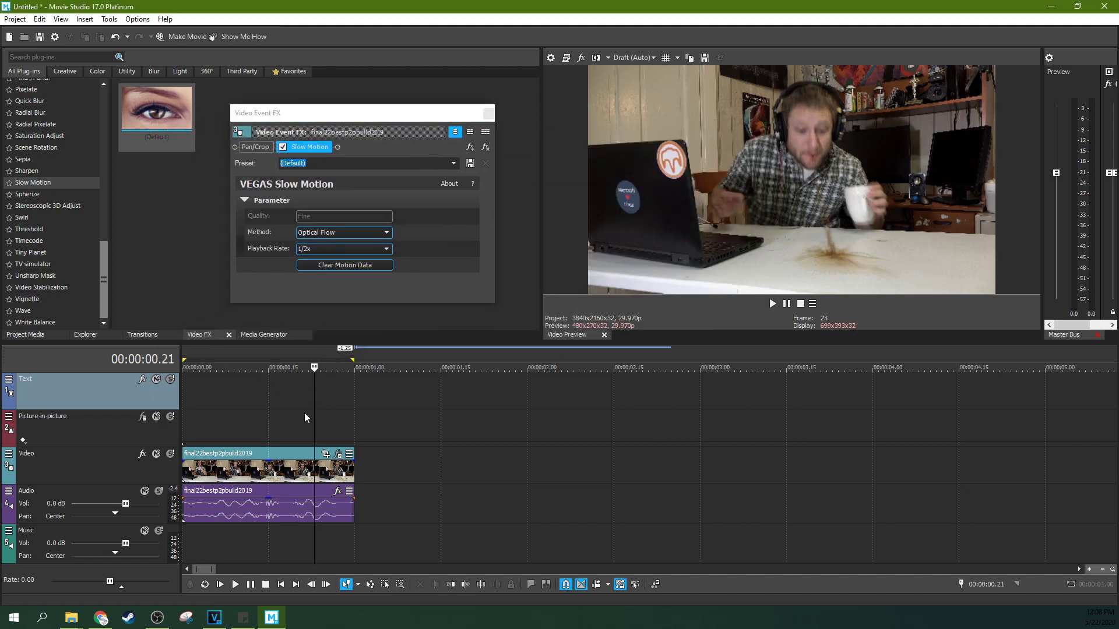
pyautogui.click(271, 418)
pyautogui.click(211, 422)
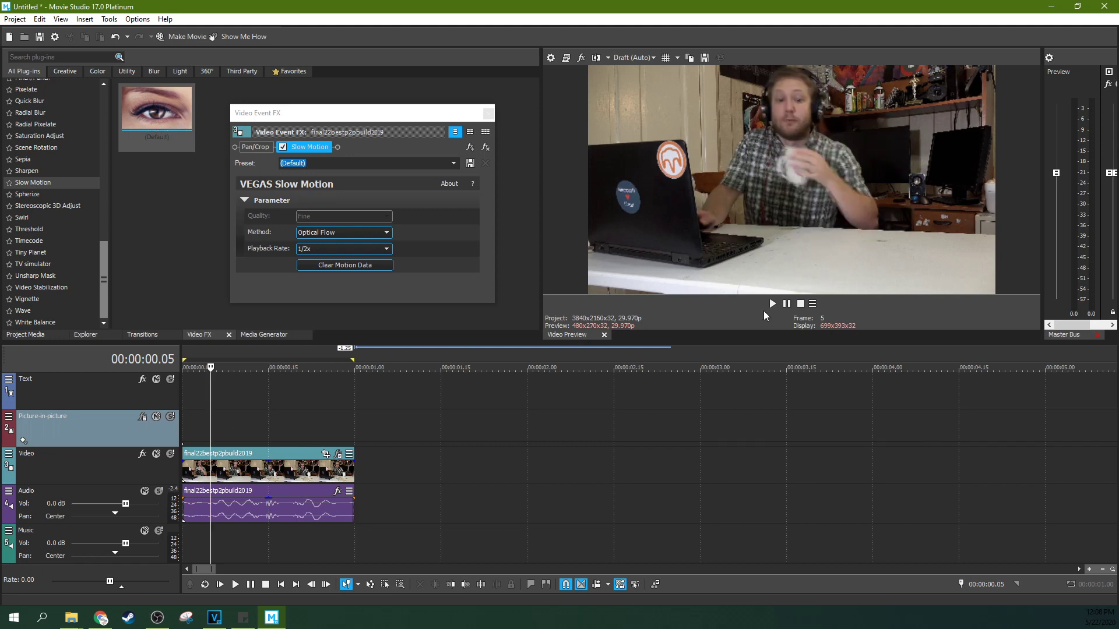
pyautogui.click(783, 305)
pyautogui.click(785, 305)
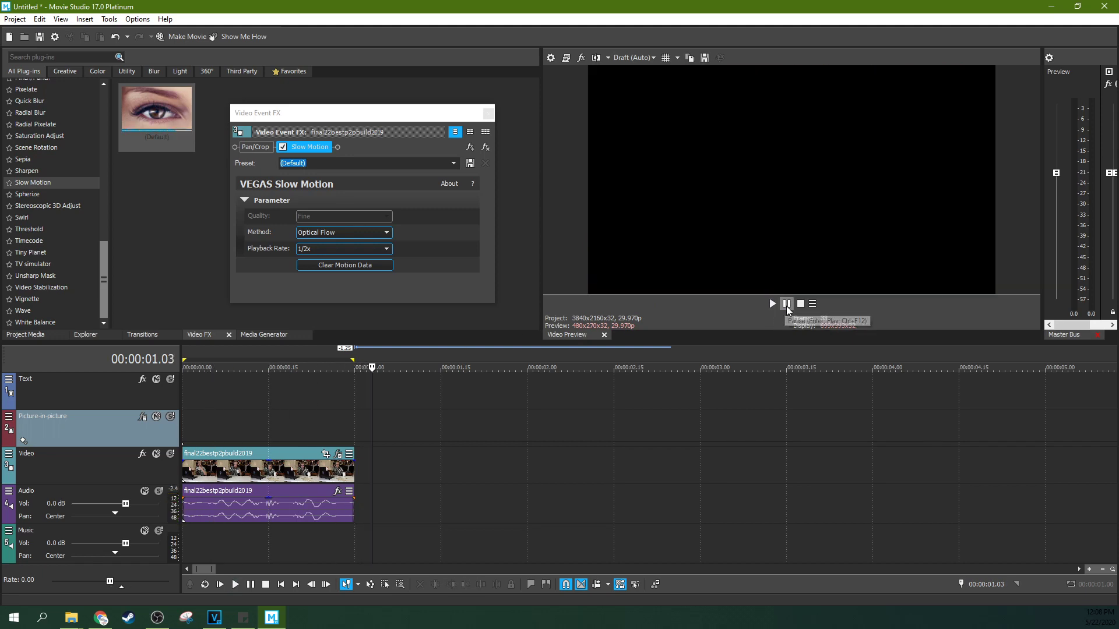
pyautogui.click(187, 419)
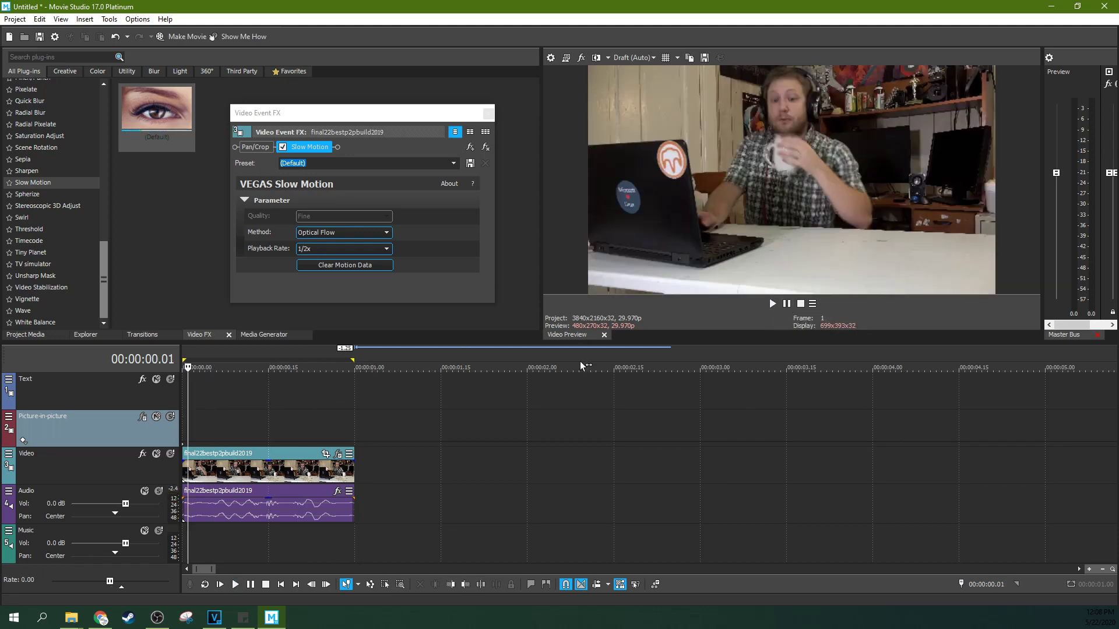
pyautogui.click(772, 304)
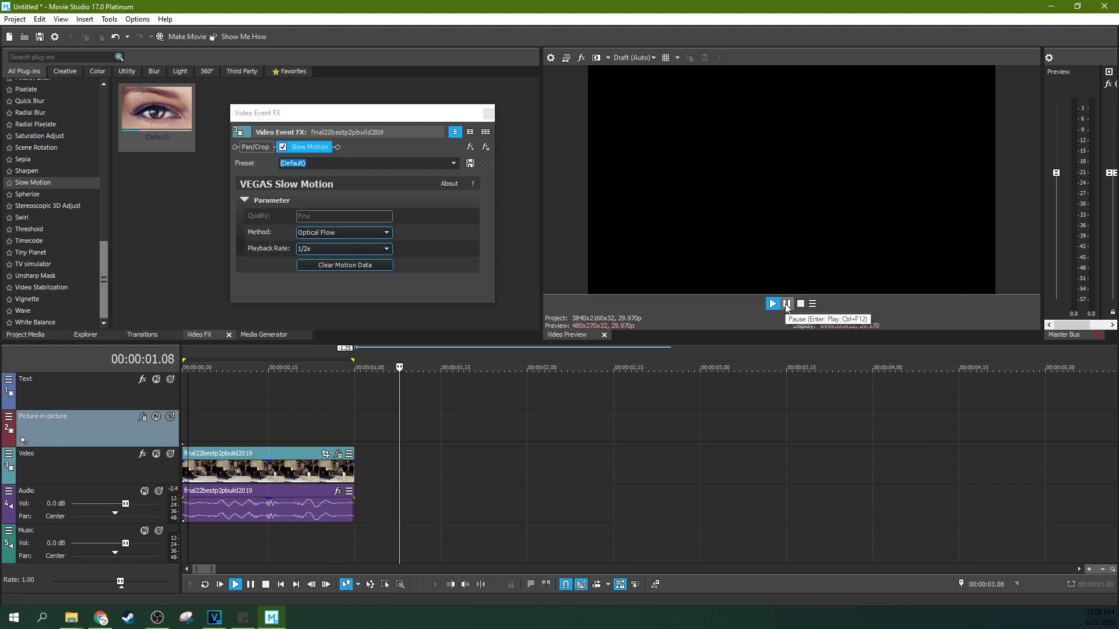
pyautogui.click(786, 304)
pyautogui.click(256, 415)
pyautogui.click(207, 419)
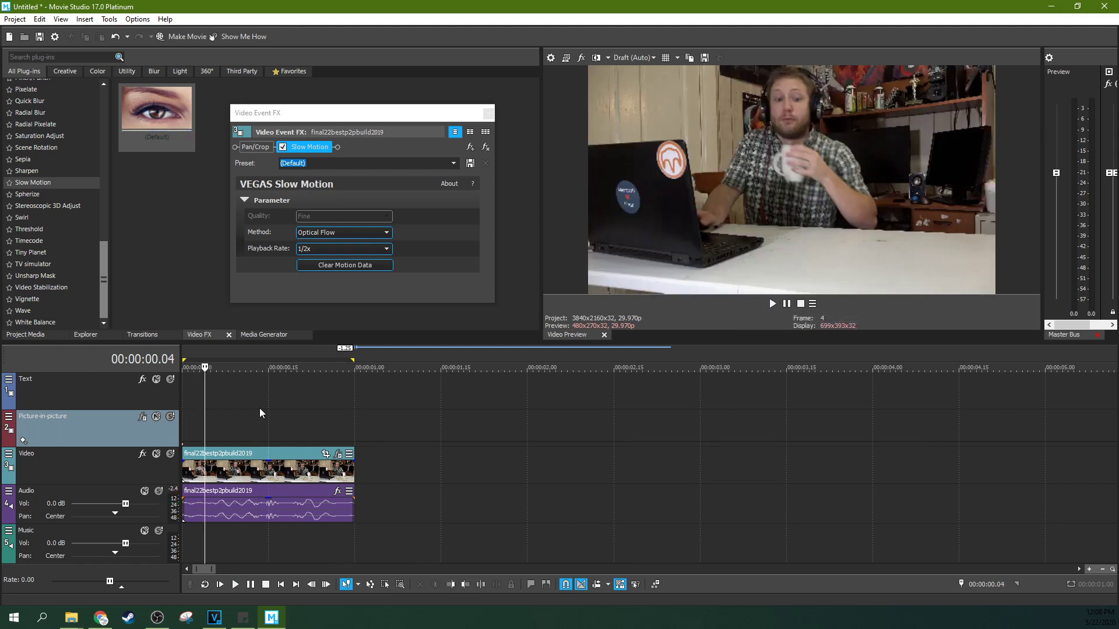
pyautogui.press('Right')
pyautogui.press('space')
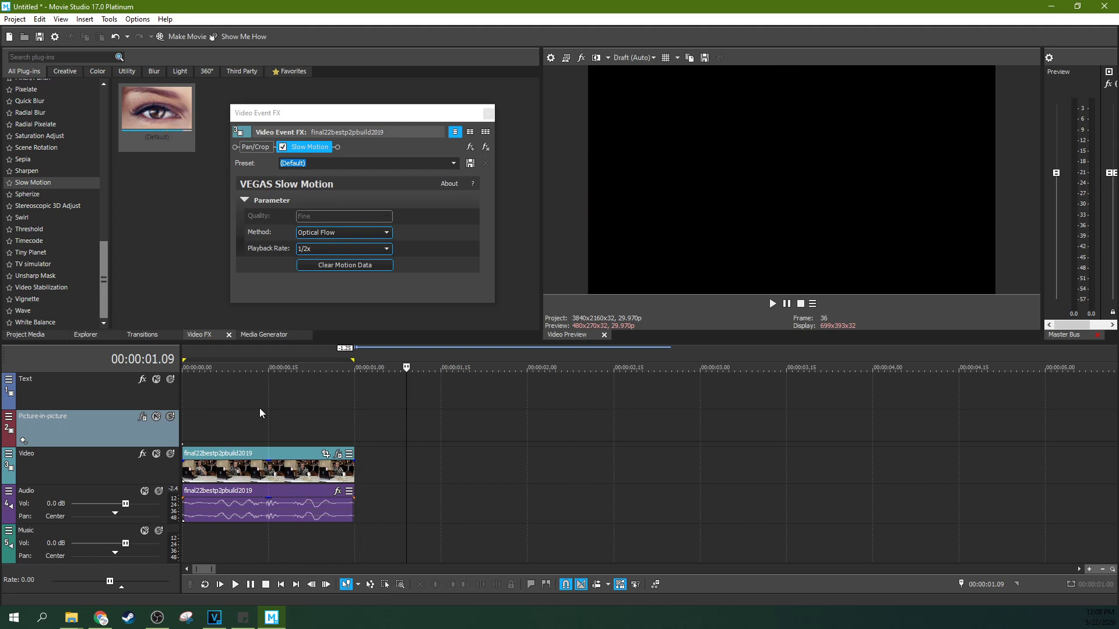
pyautogui.press('space')
pyautogui.click(350, 442)
pyautogui.press('Left')
pyautogui.press('Left')
pyautogui.press('Left')
pyautogui.press('Left')
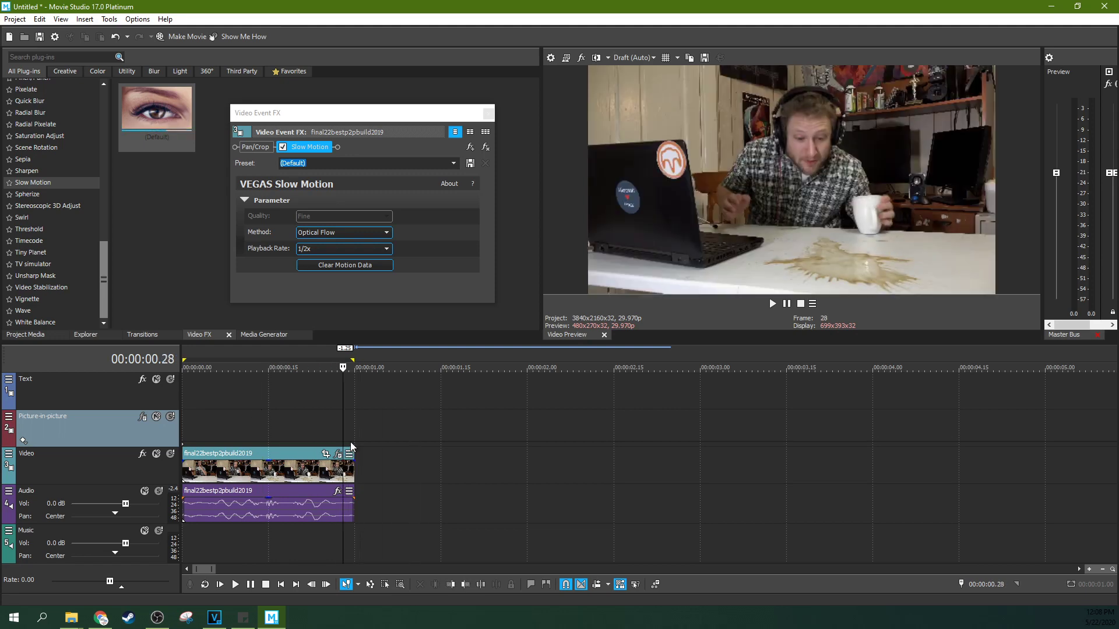
pyautogui.press('Left')
pyautogui.press('Left')
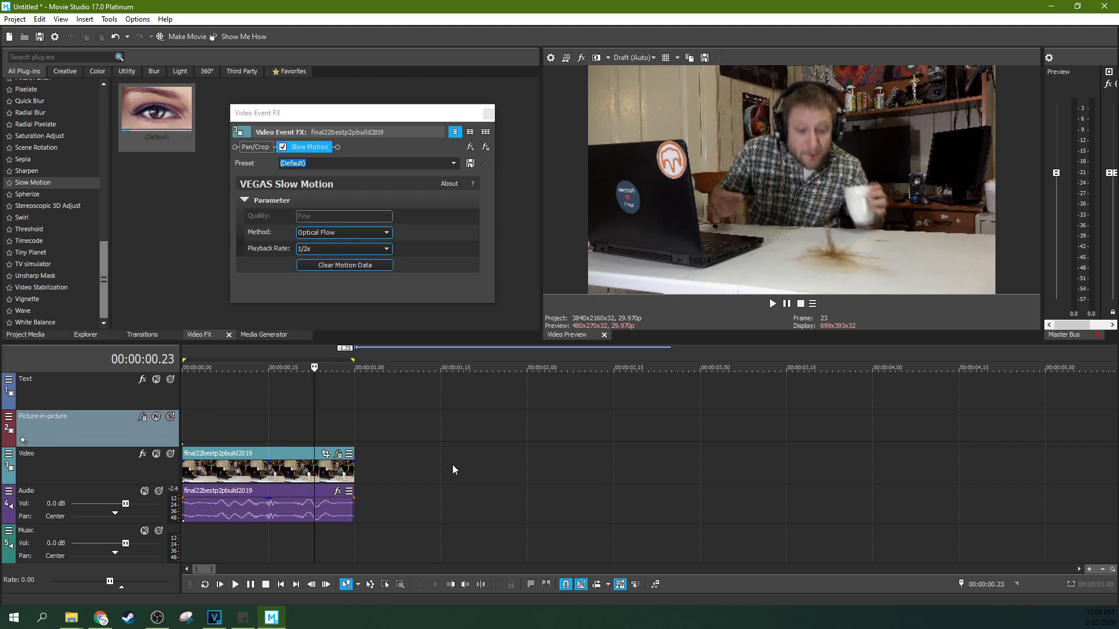
pyautogui.click(347, 414)
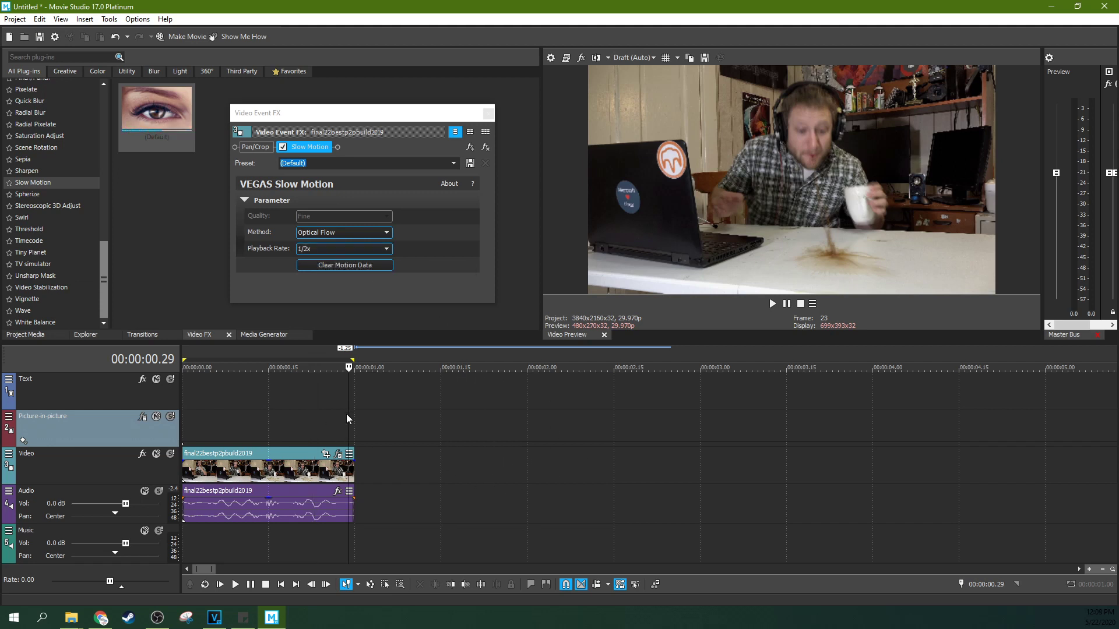
pyautogui.click(315, 407)
pyautogui.press('j')
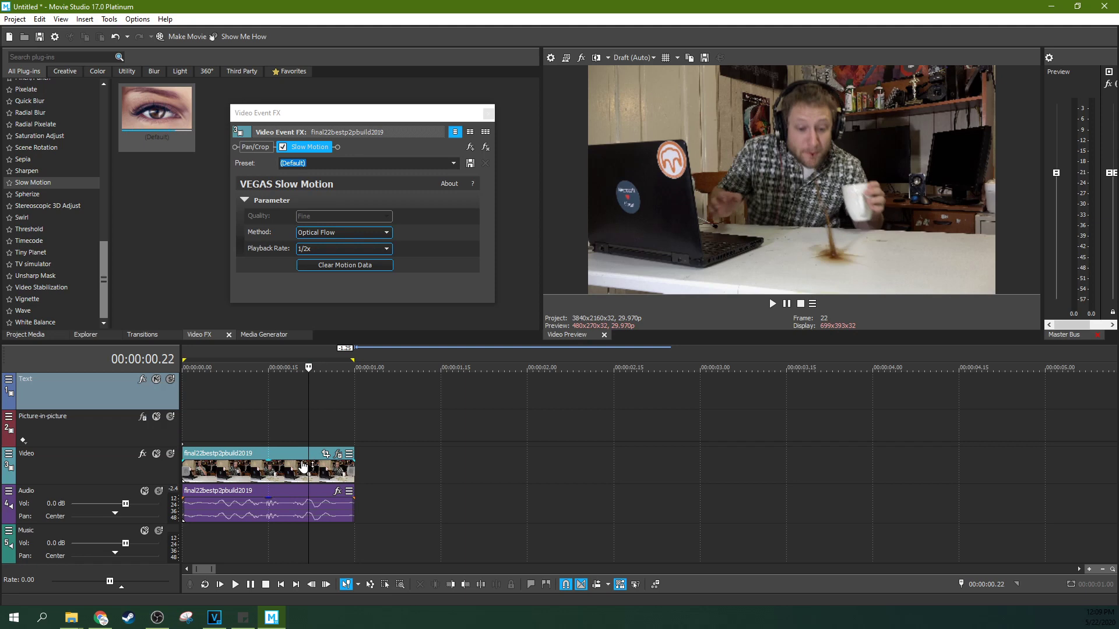
pyautogui.press('l')
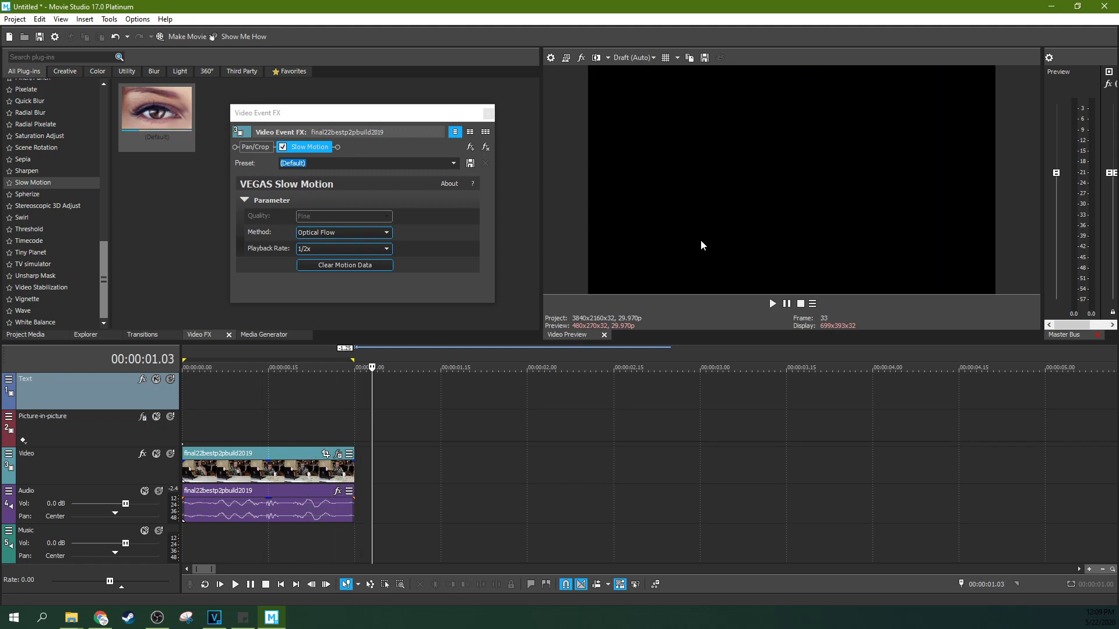
pyautogui.press('j')
pyautogui.press('k')
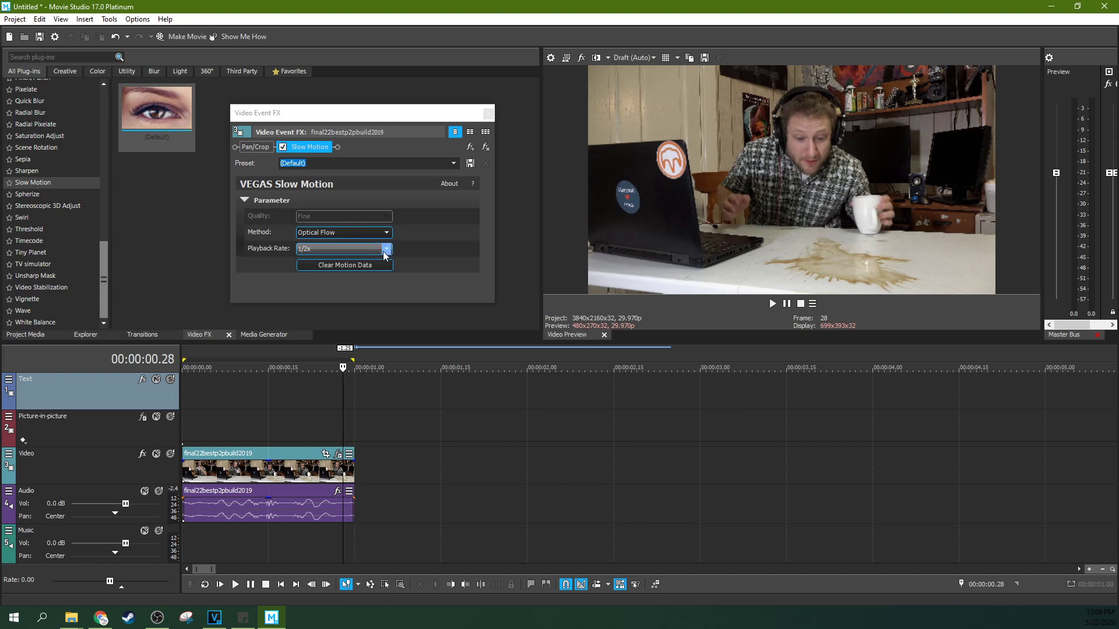
pyautogui.click(384, 249)
pyautogui.click(338, 264)
pyautogui.click(232, 411)
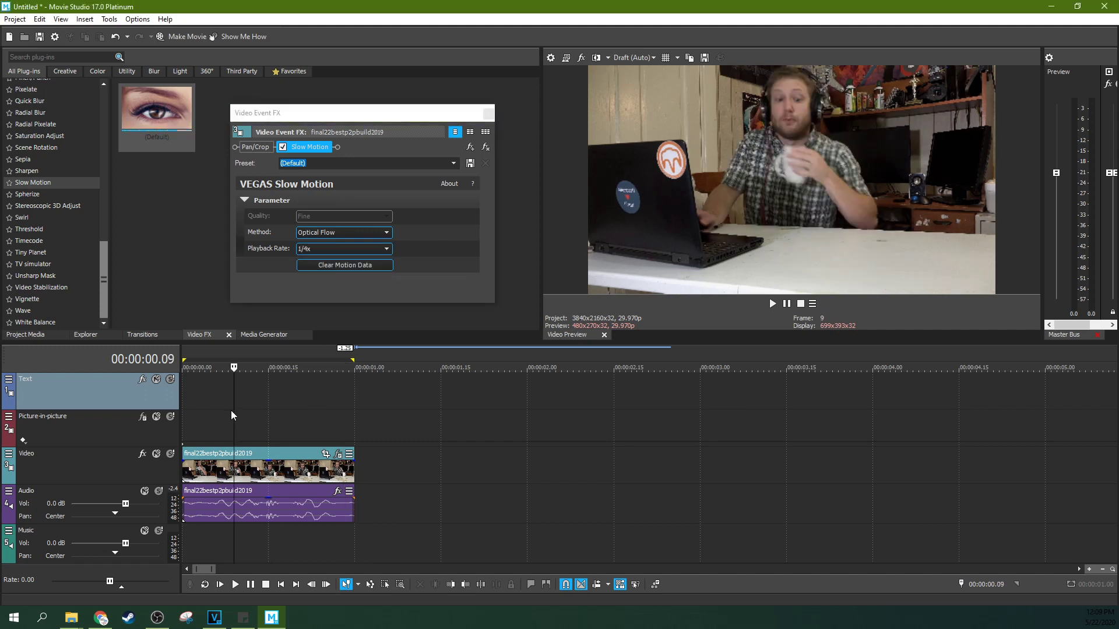
pyautogui.press('space')
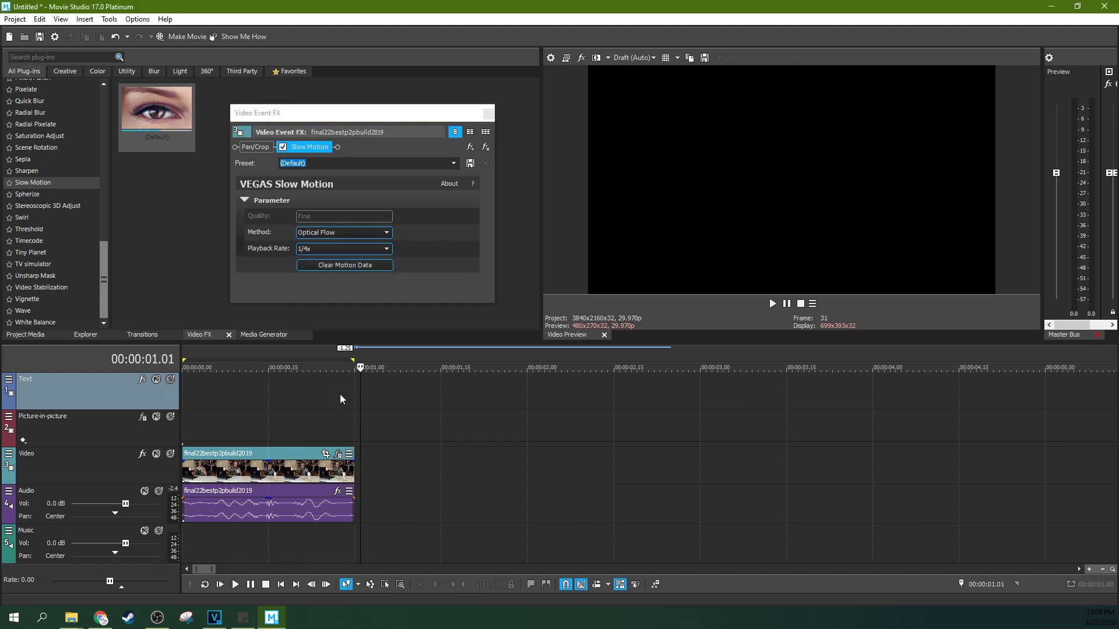
pyautogui.press('j')
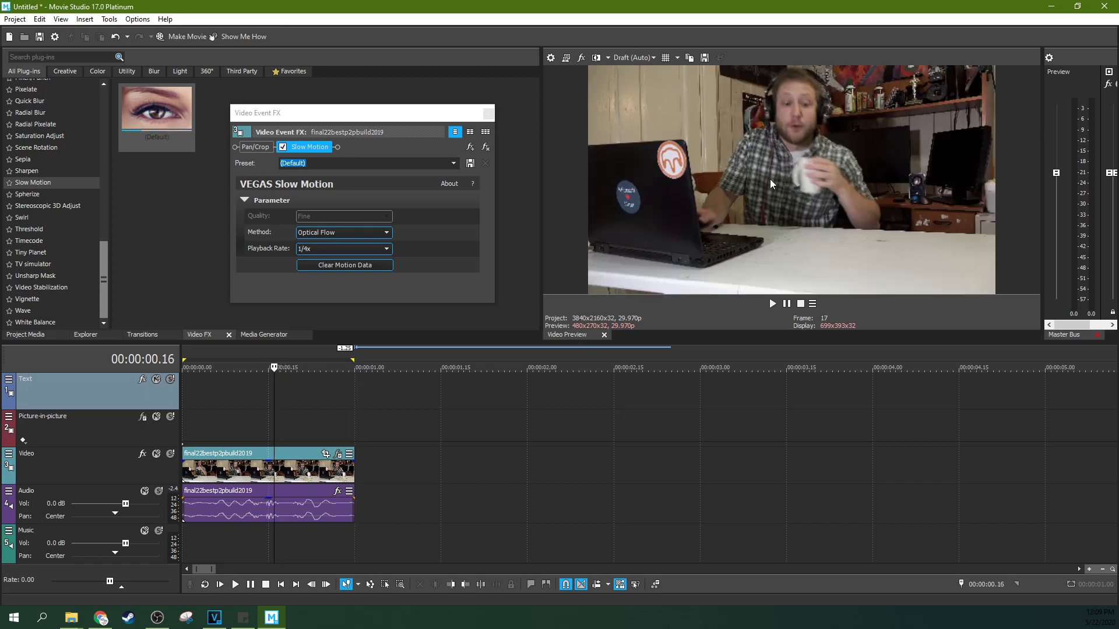
pyautogui.press('l')
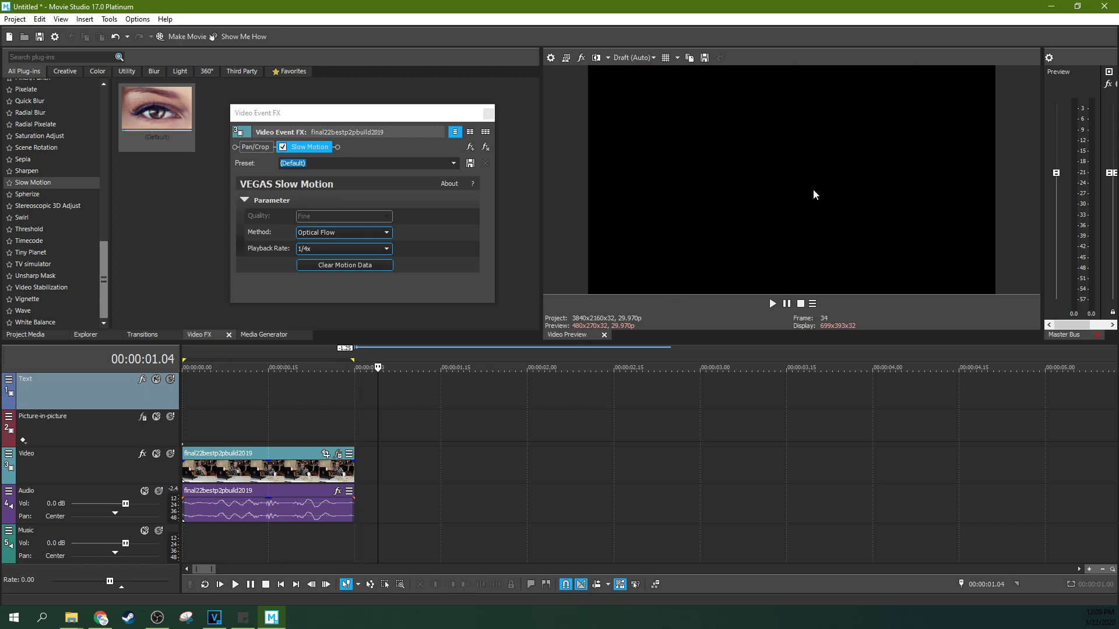
pyautogui.press('j')
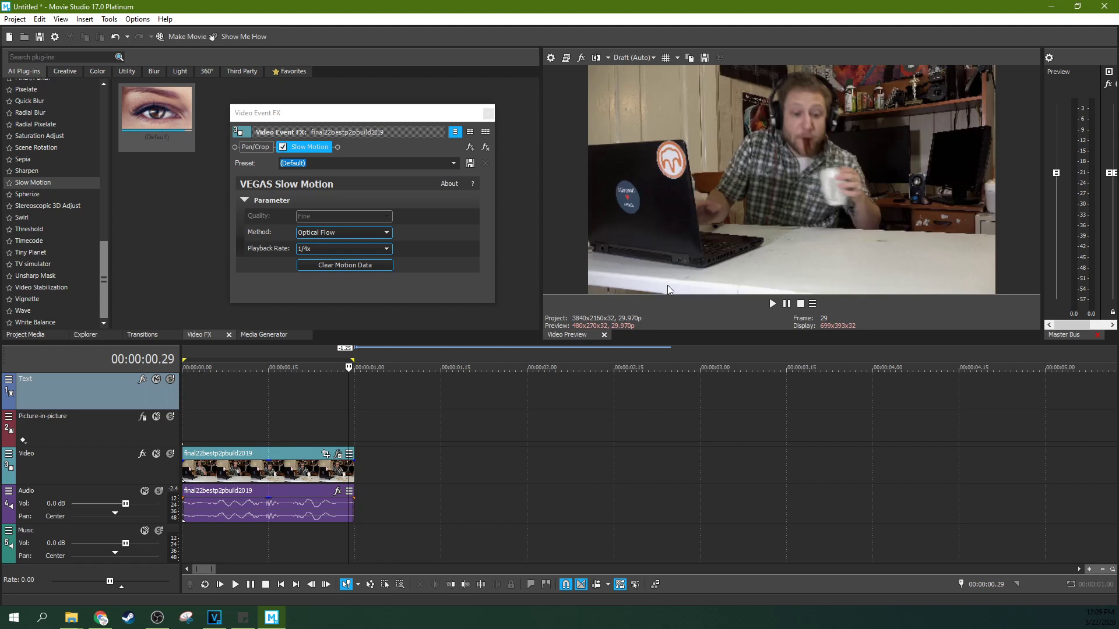
pyautogui.press('Right')
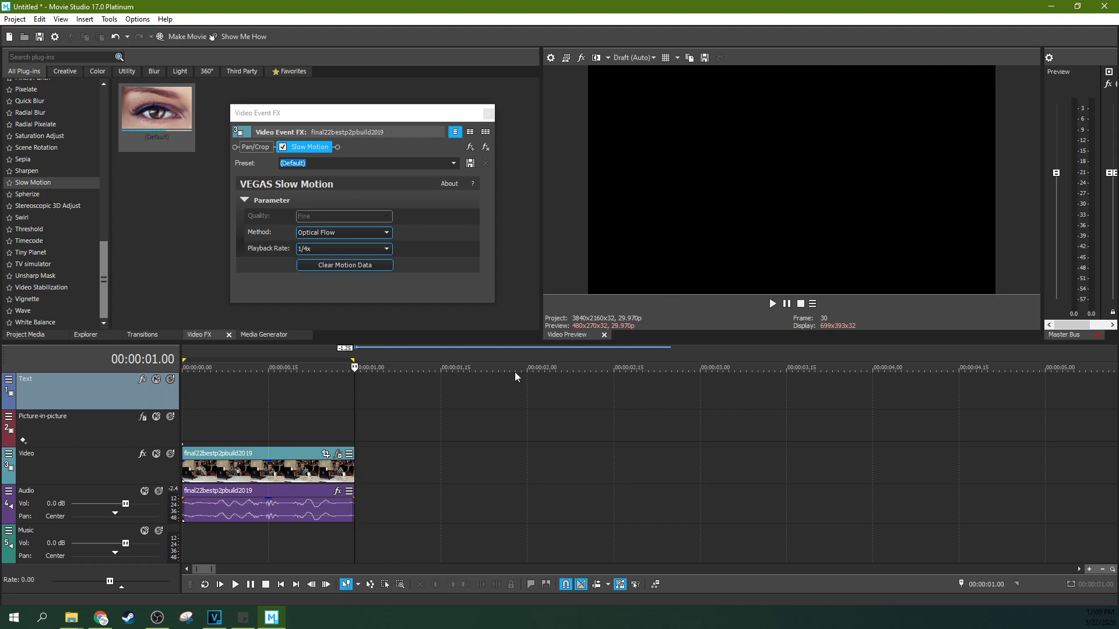
pyautogui.press('Left')
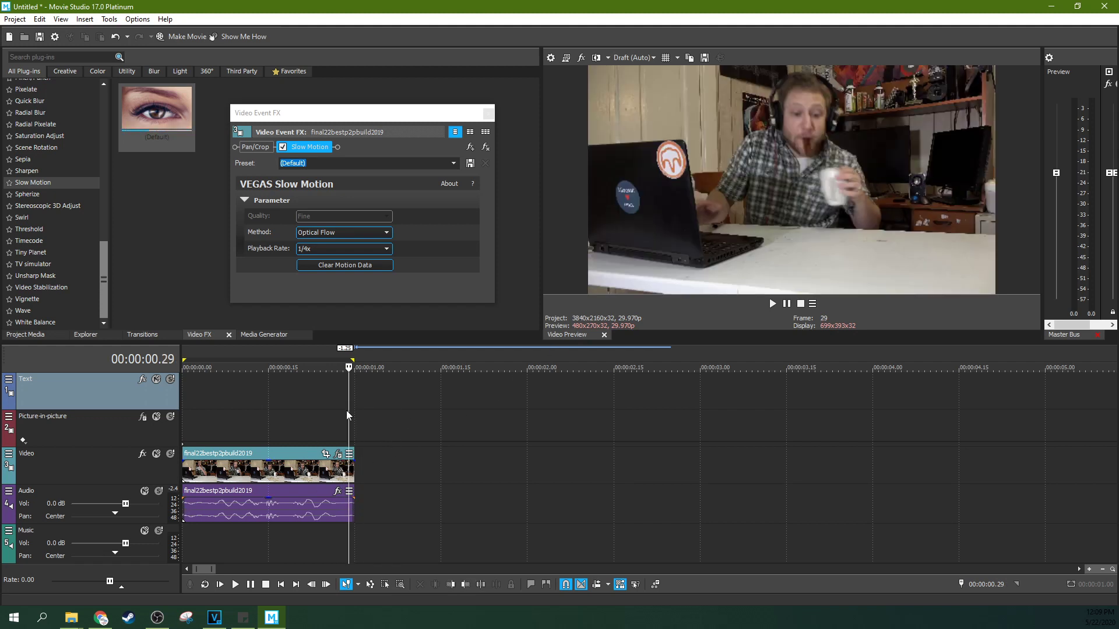
pyautogui.click(216, 469)
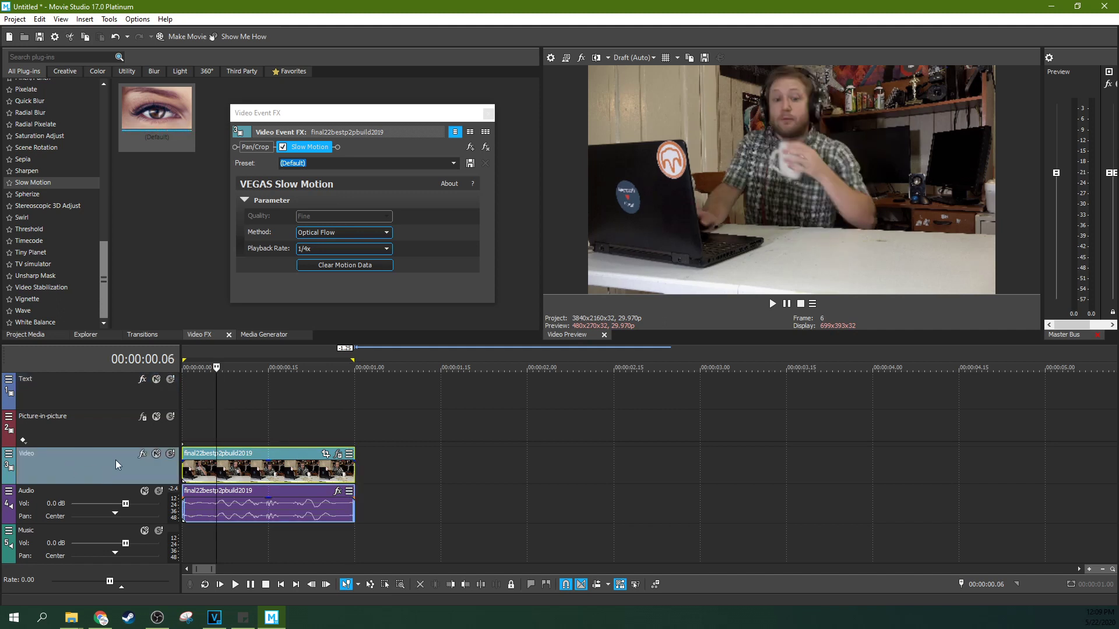
# Stretch the coffee clip to about four seconds with Adjust Length of Slow Motion Plugin and mute the audio
pyautogui.click(110, 20)
pyautogui.moveTo(156, 171)
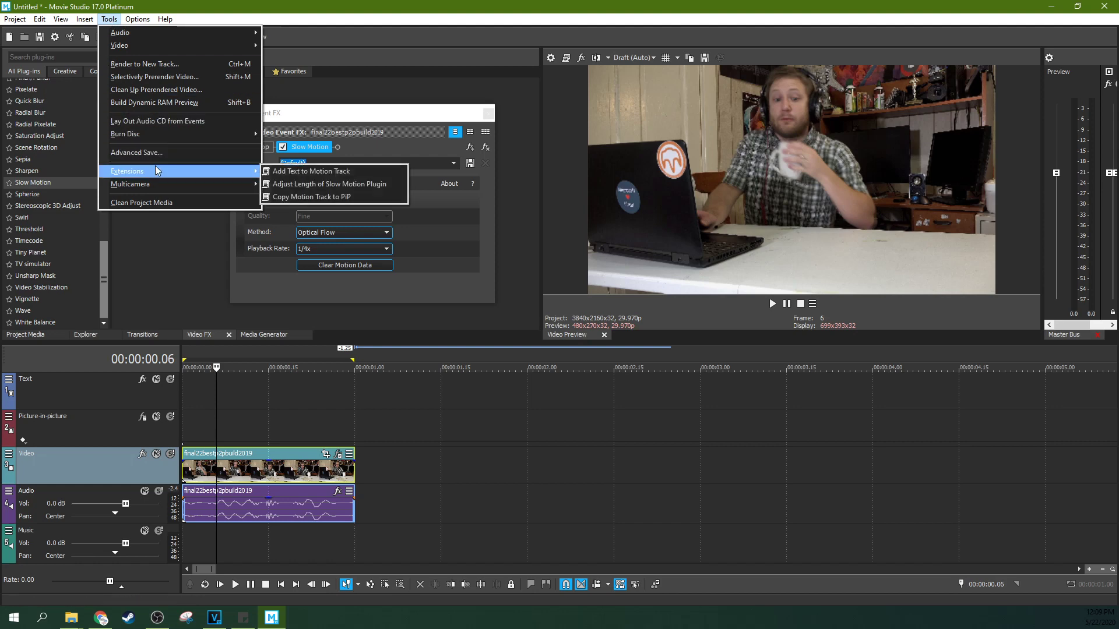
pyautogui.click(284, 184)
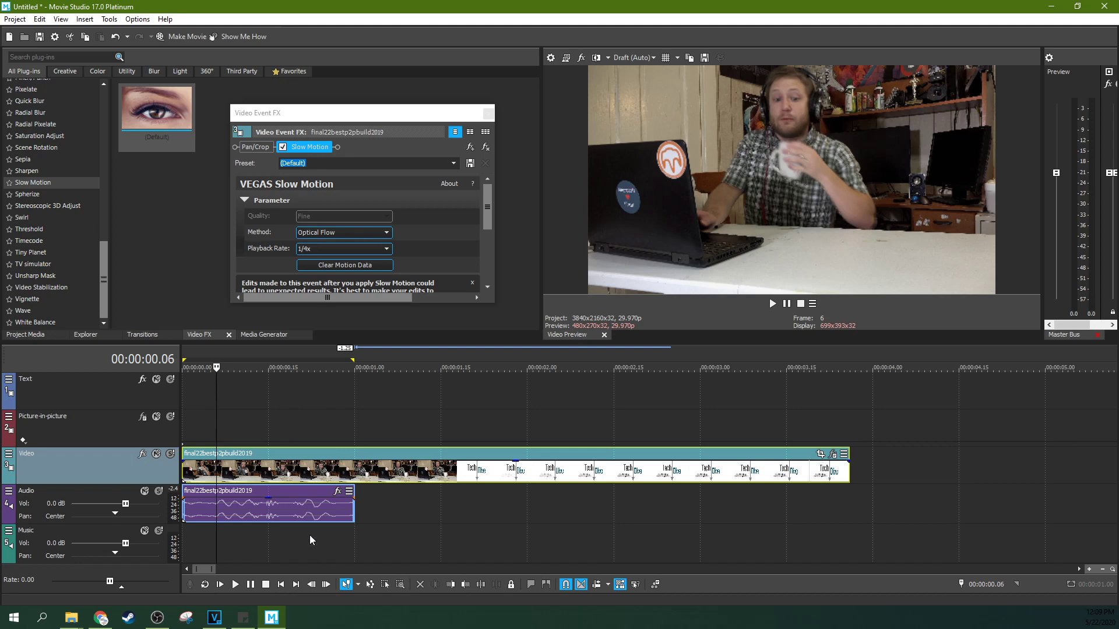
pyautogui.click(145, 492)
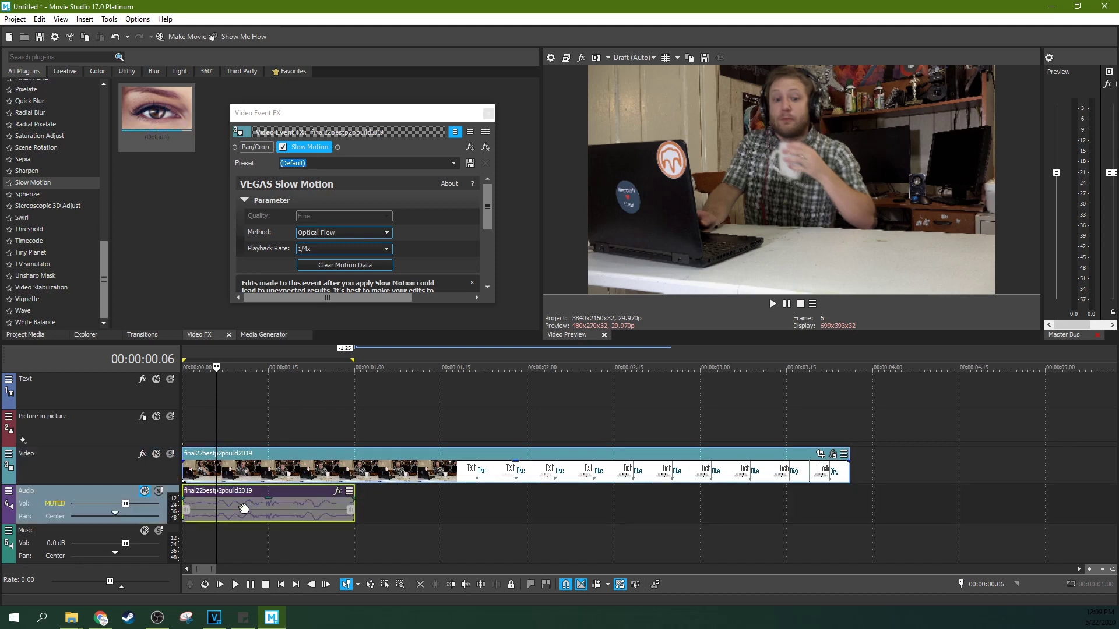
pyautogui.click(448, 437)
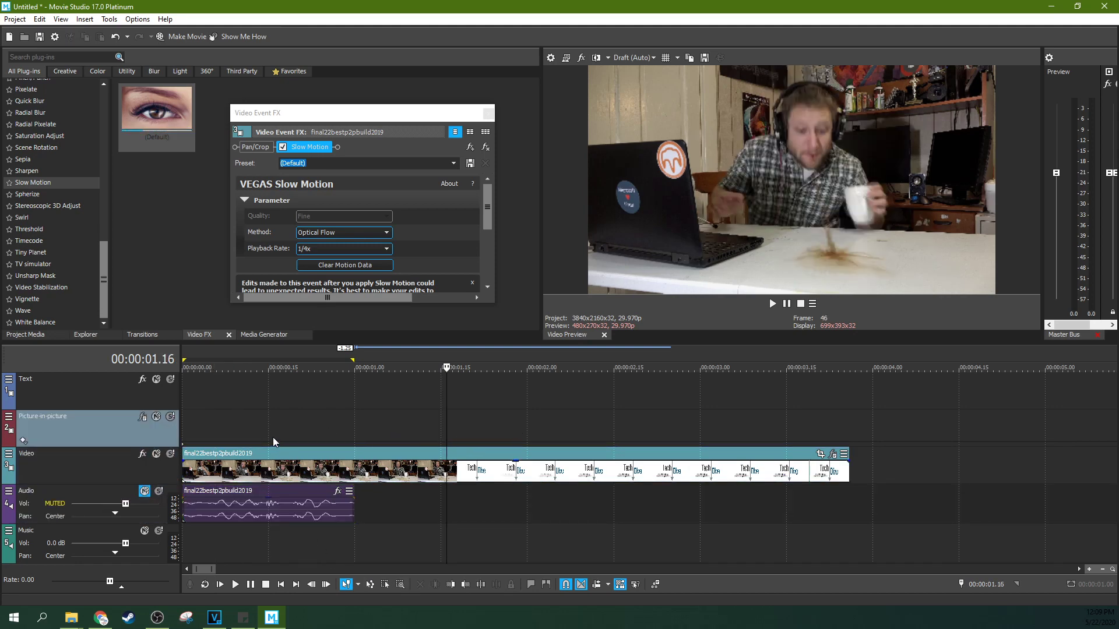
pyautogui.click(204, 428)
pyautogui.press('space')
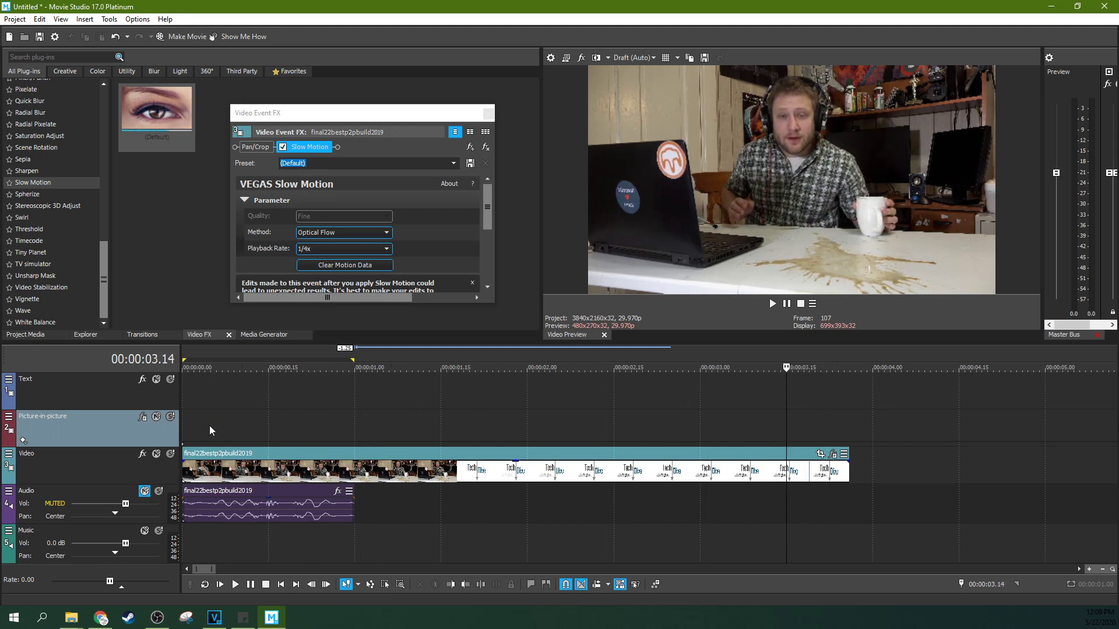
pyautogui.press('j')
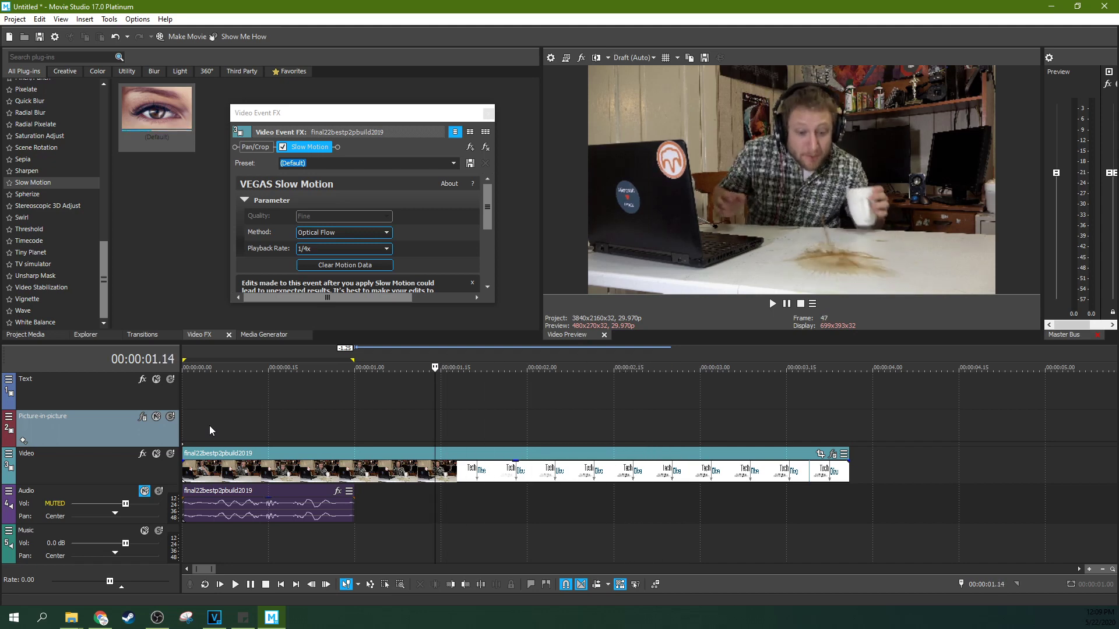
pyautogui.click(772, 304)
pyautogui.click(786, 303)
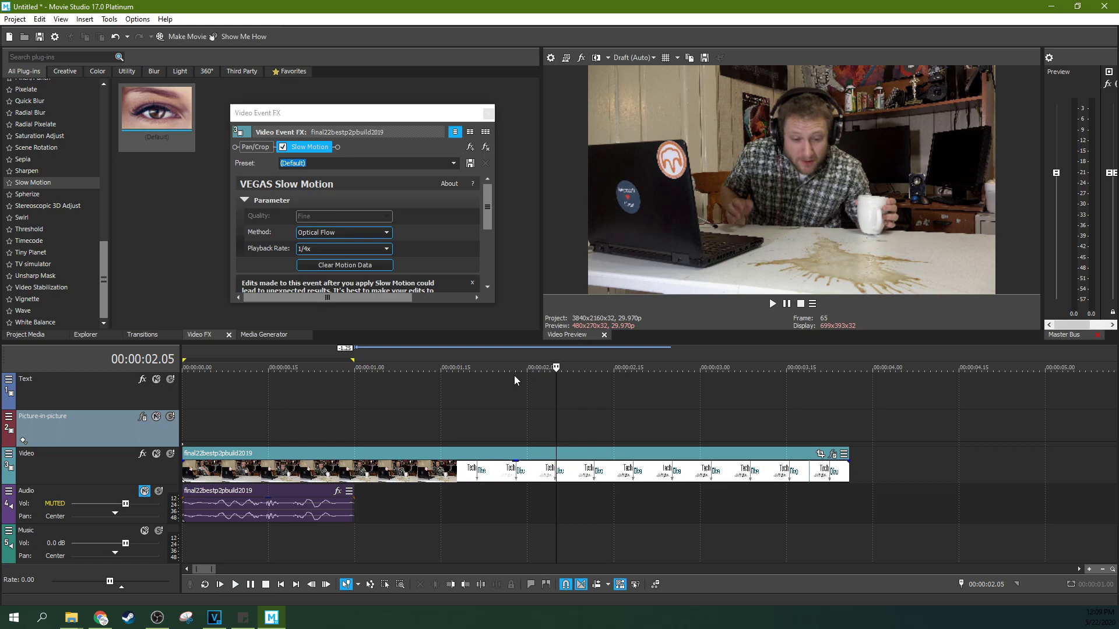
pyautogui.click(390, 412)
pyautogui.click(348, 415)
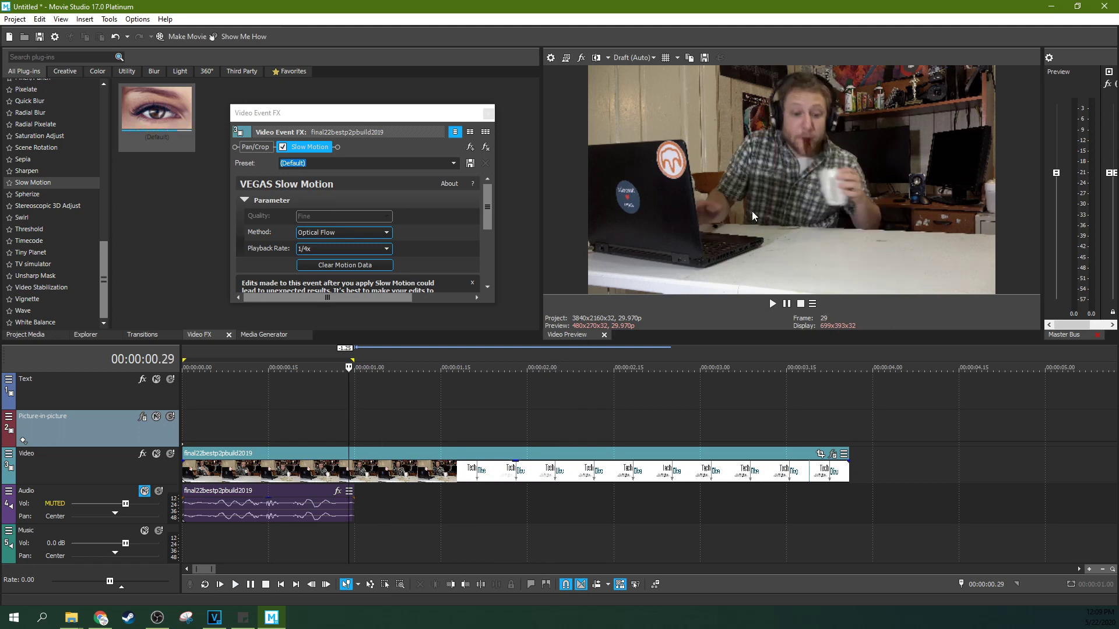
pyautogui.click(265, 442)
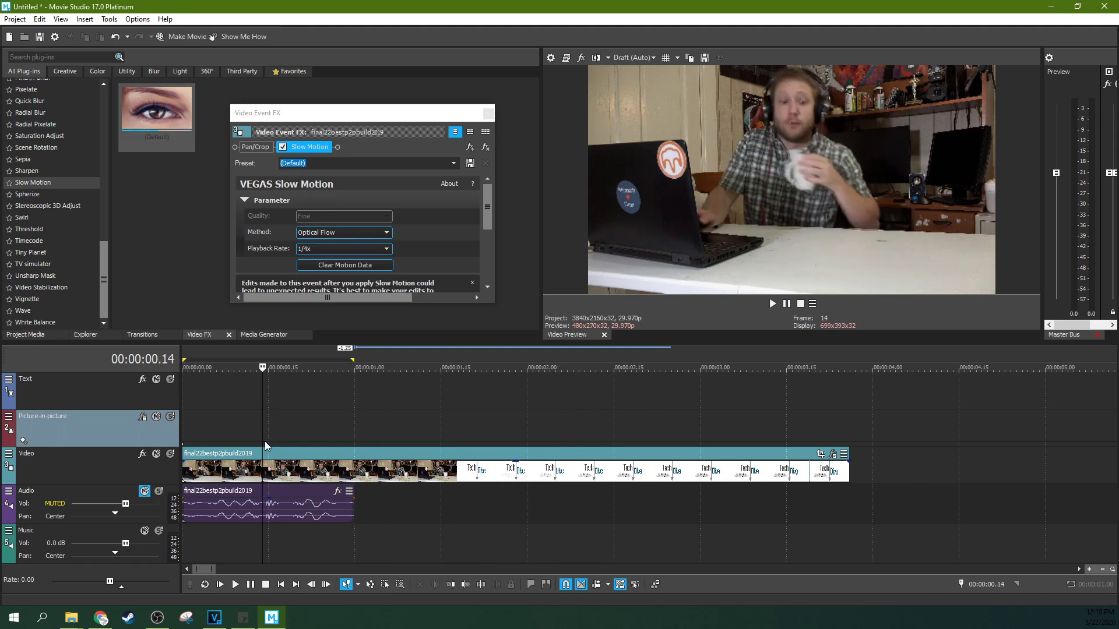
pyautogui.click(296, 432)
pyautogui.click(773, 304)
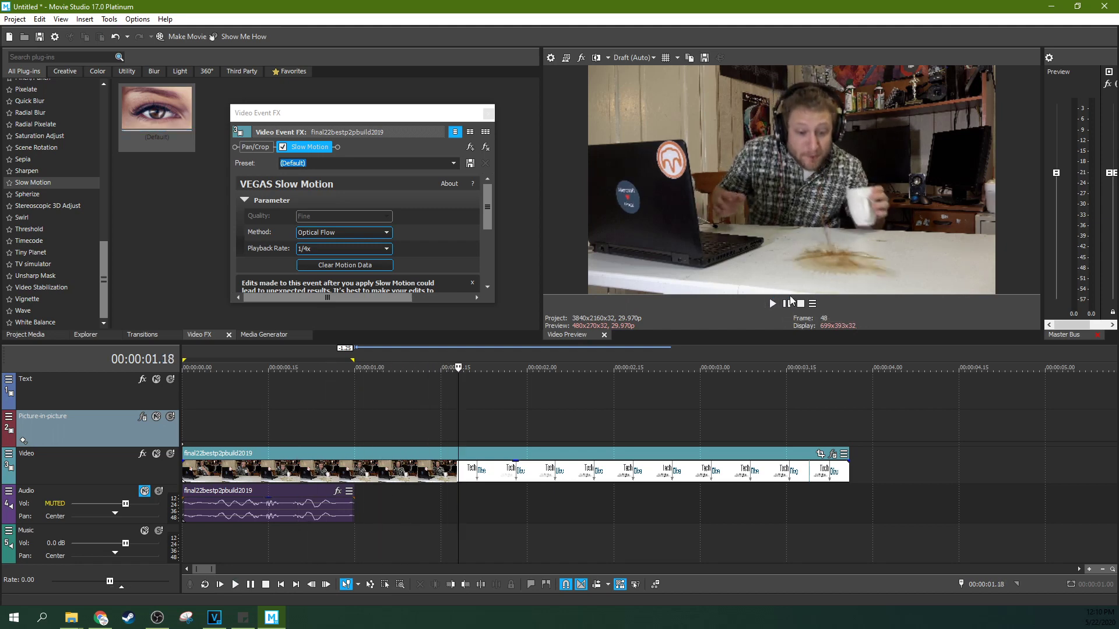
pyautogui.press('space')
pyautogui.moveTo(246, 415); pyautogui.dragTo(251, 415)
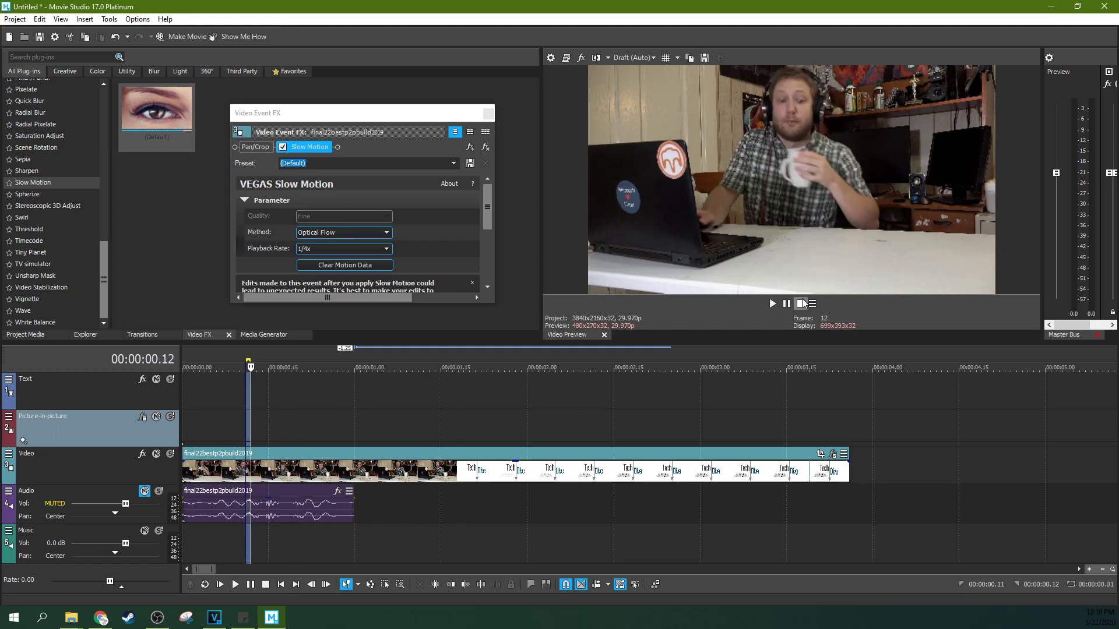
pyautogui.click(296, 420)
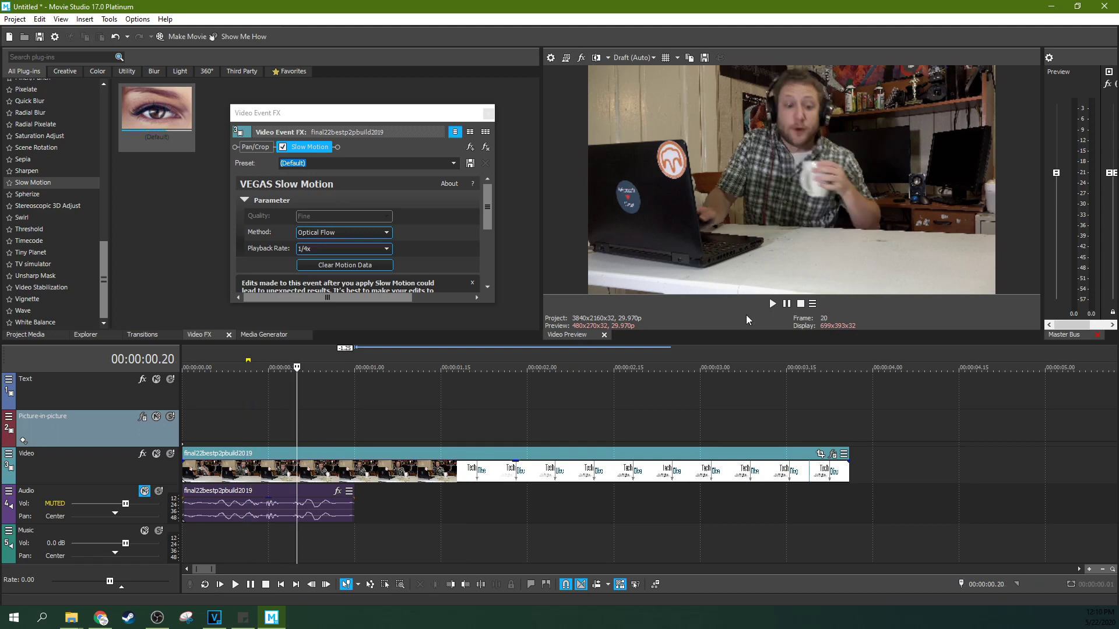
pyautogui.click(779, 306)
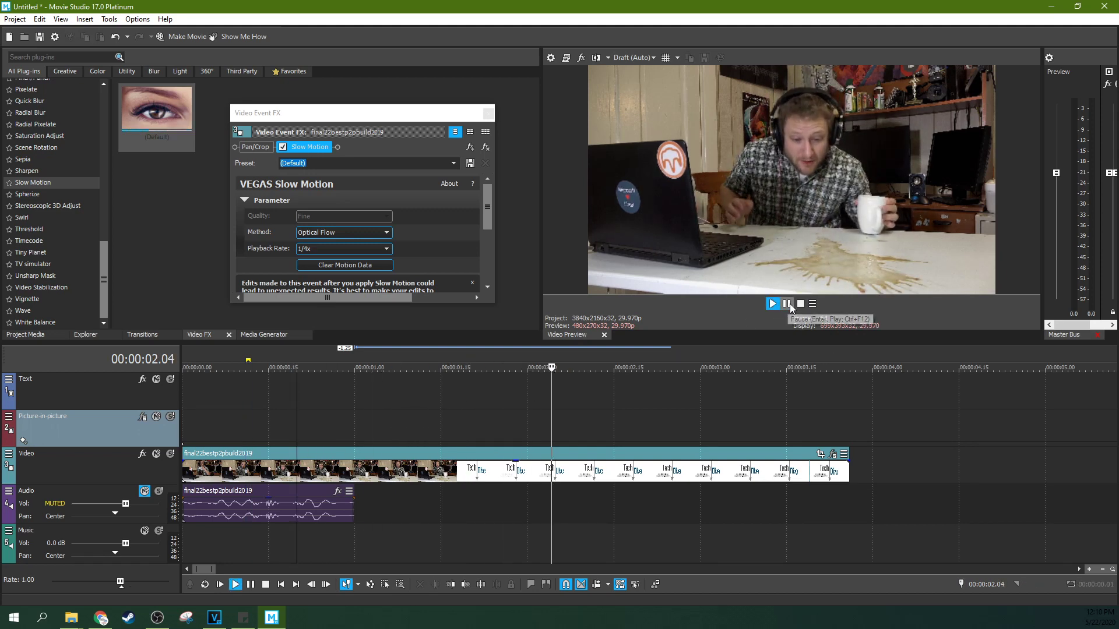
pyautogui.click(787, 303)
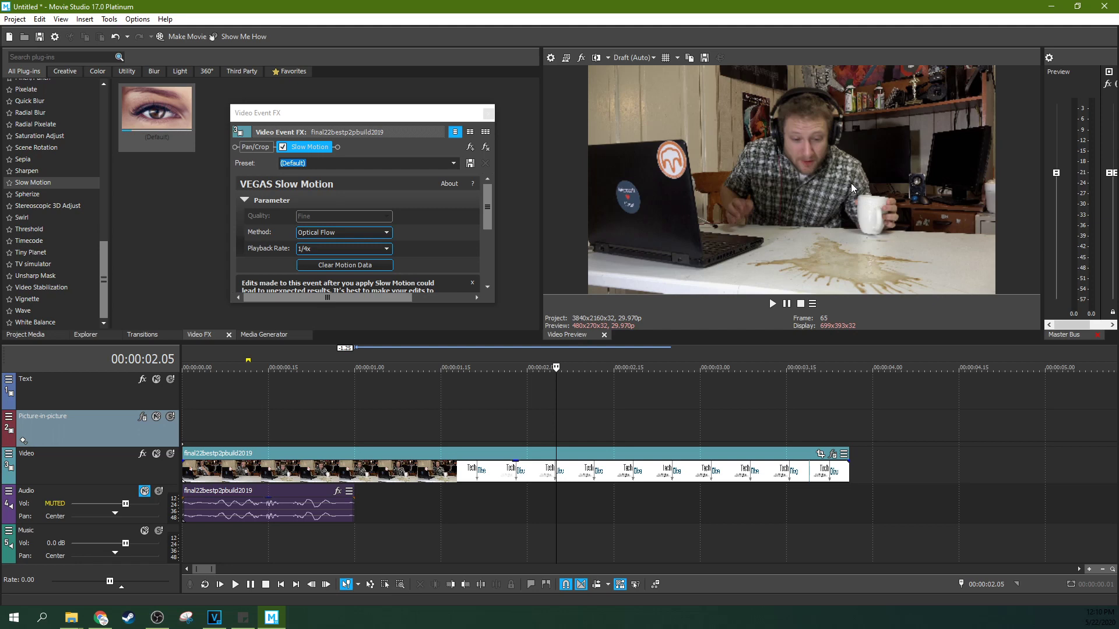
pyautogui.click(222, 425)
pyautogui.click(199, 425)
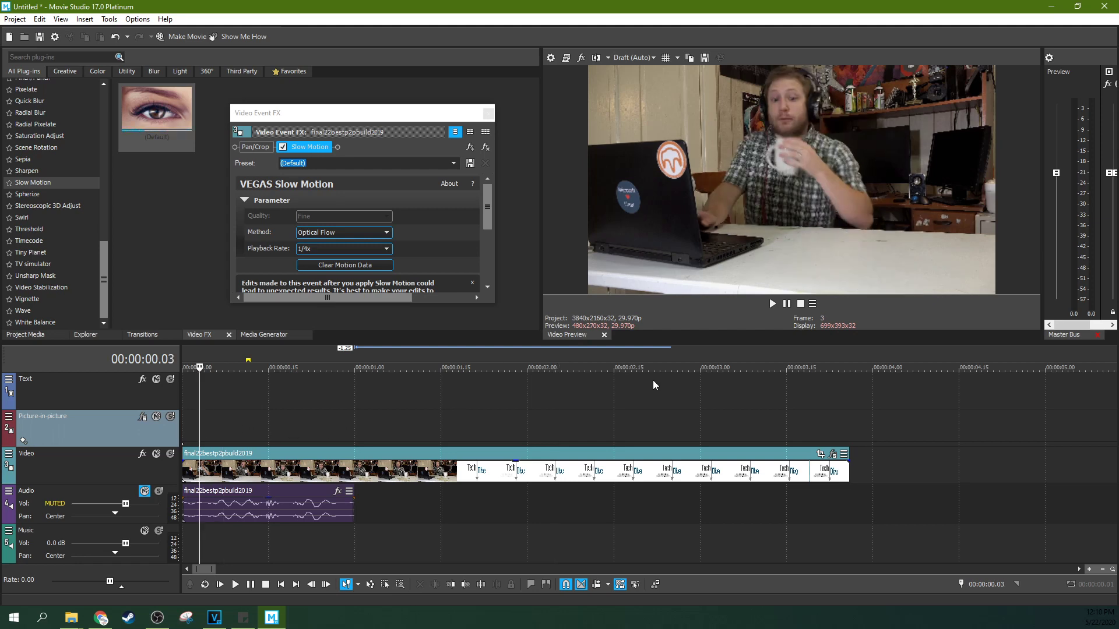
pyautogui.click(778, 304)
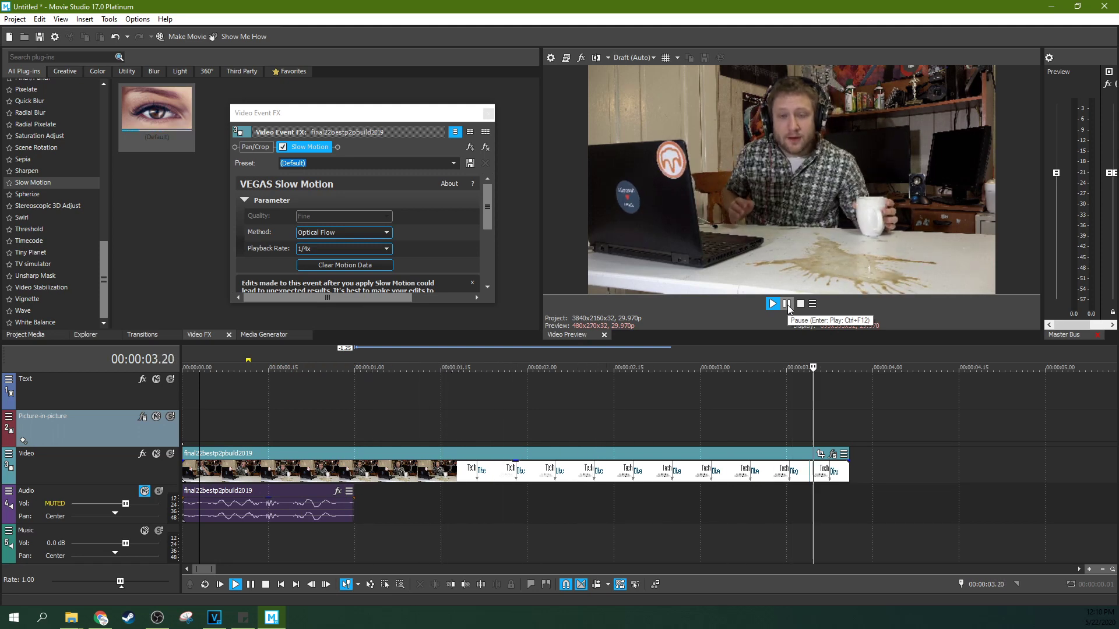
pyautogui.click(788, 305)
pyautogui.click(571, 440)
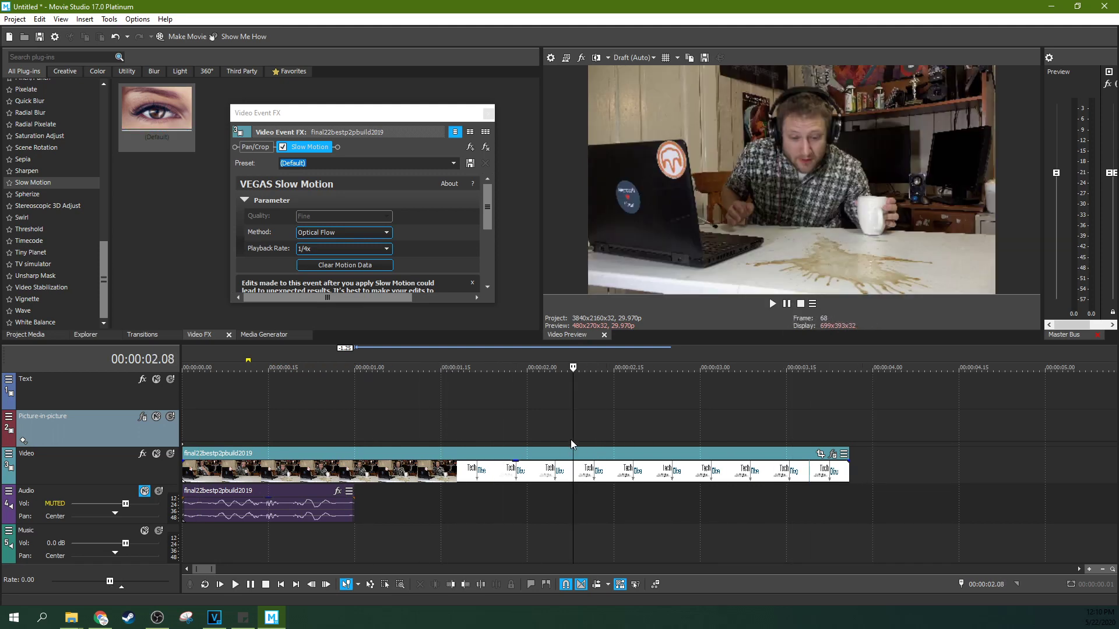
pyautogui.press('j')
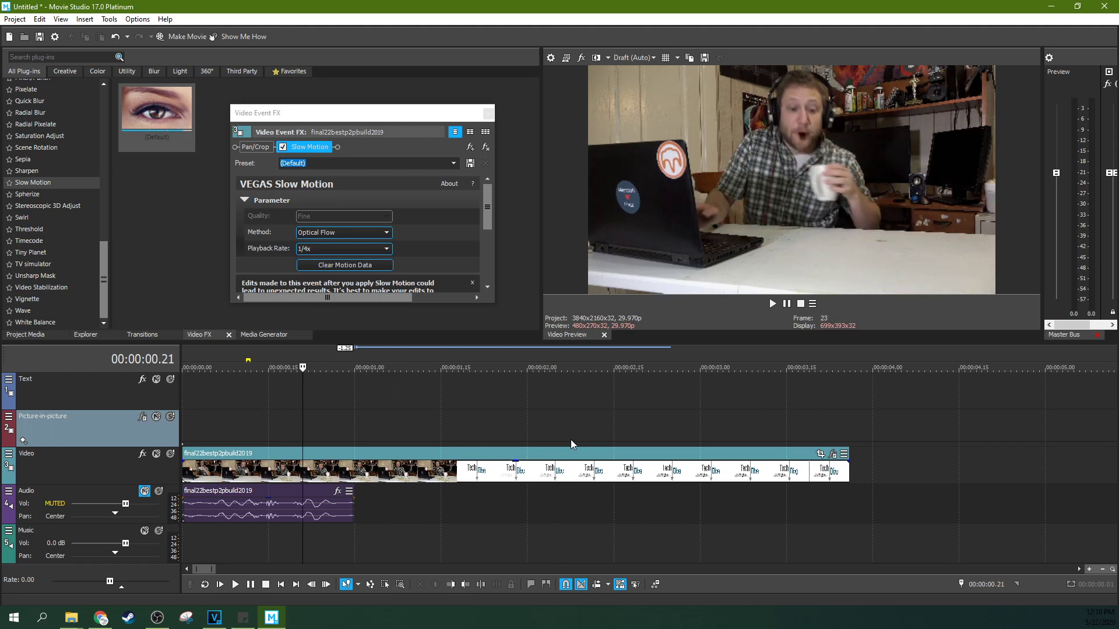
pyautogui.press('l')
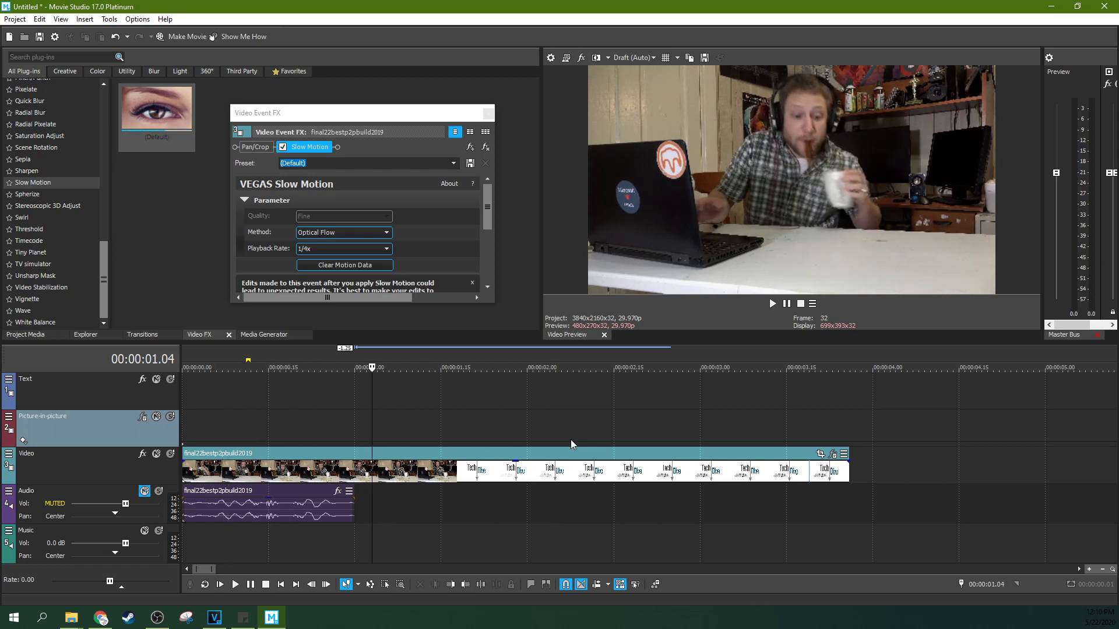
pyautogui.press('k')
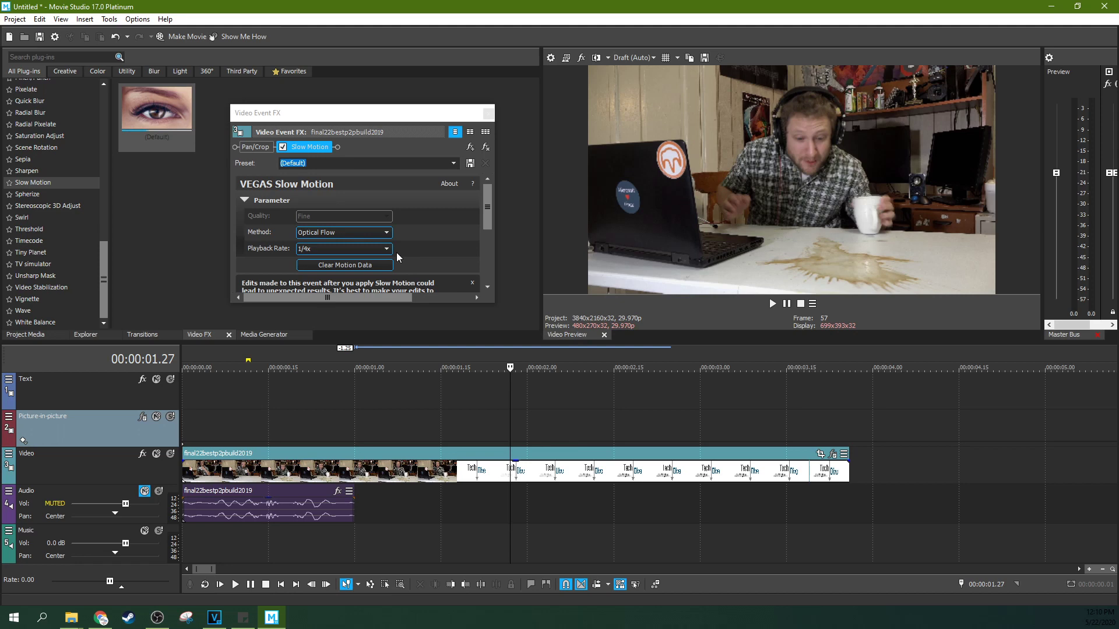
pyautogui.click(353, 233)
pyautogui.click(343, 240)
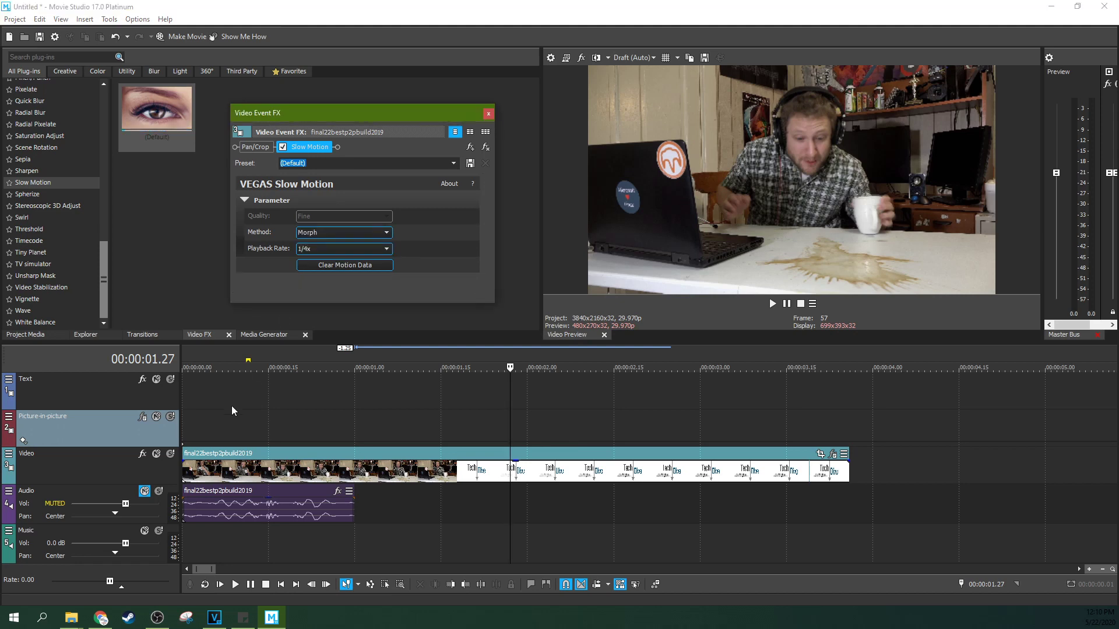
pyautogui.click(228, 407)
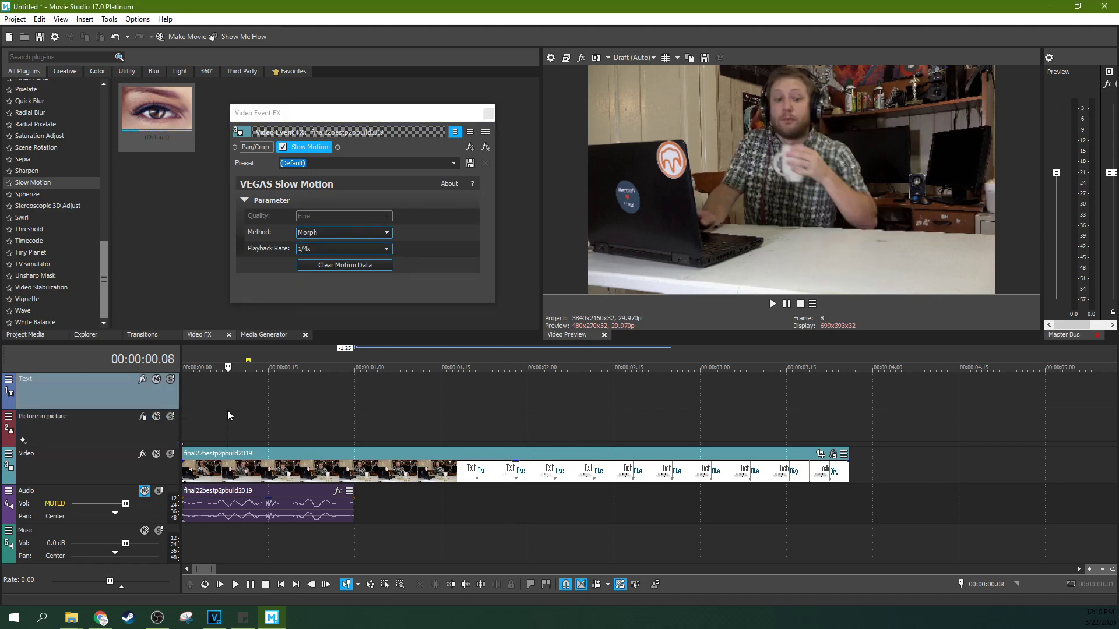
pyautogui.click(341, 230)
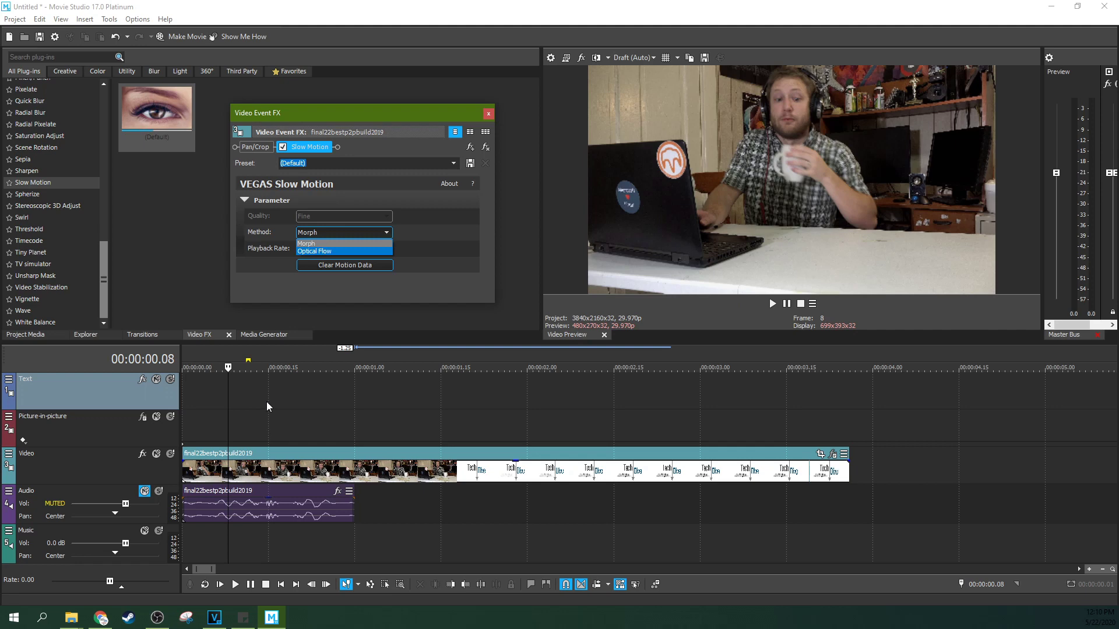
pyautogui.click(275, 325)
pyautogui.click(207, 417)
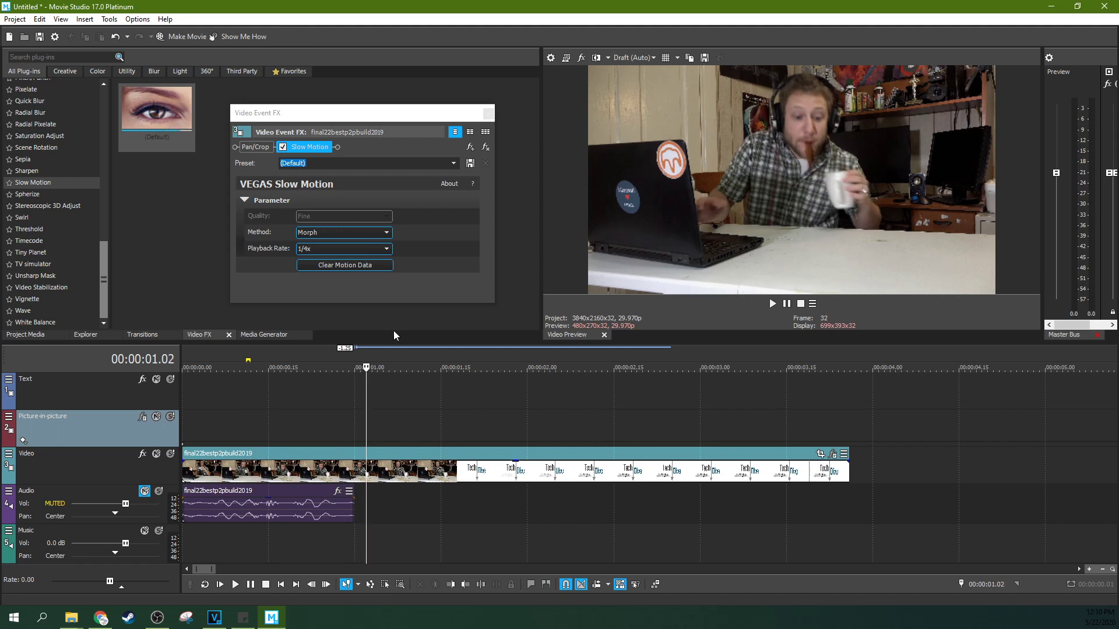
pyautogui.press('j')
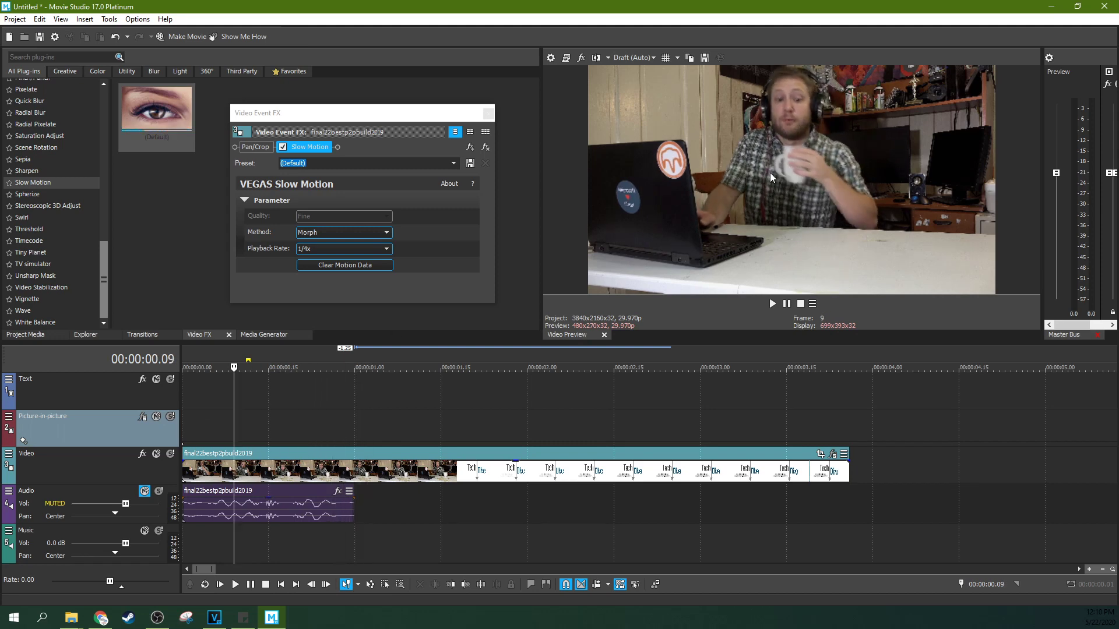
pyautogui.press('l')
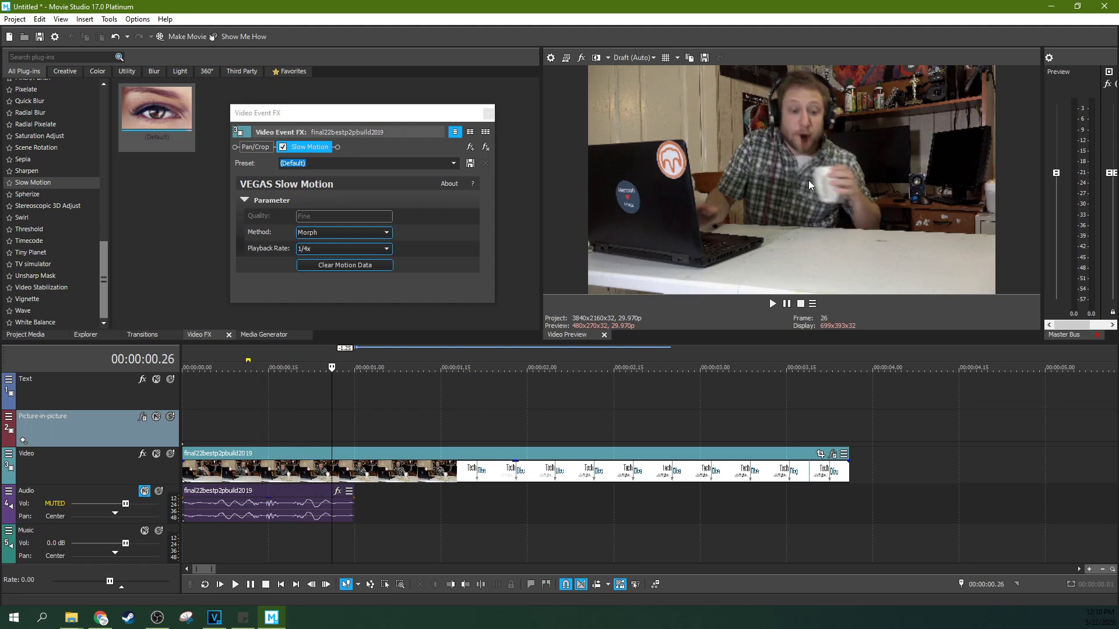
pyautogui.press('Down')
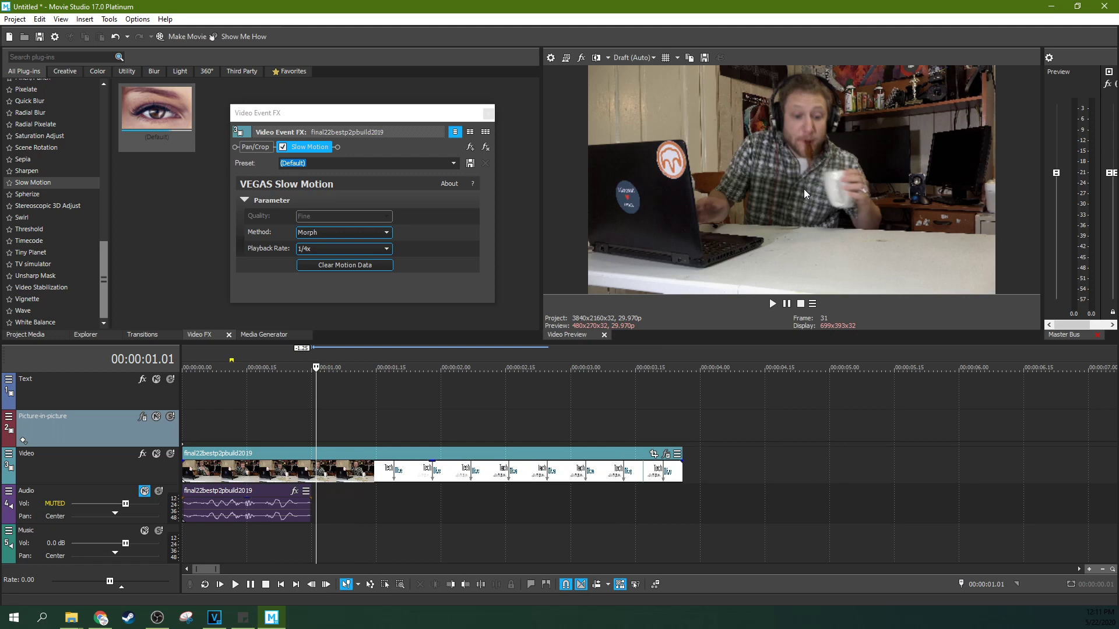
pyautogui.click(190, 435)
pyautogui.press('space')
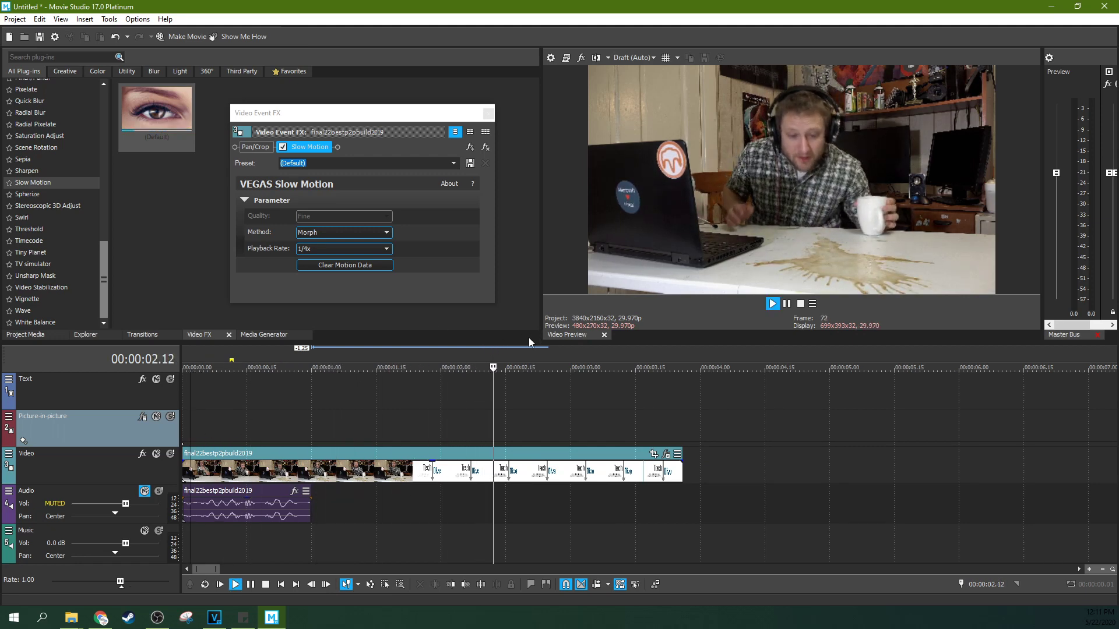
pyautogui.press('space')
pyautogui.click(249, 424)
pyautogui.press('space')
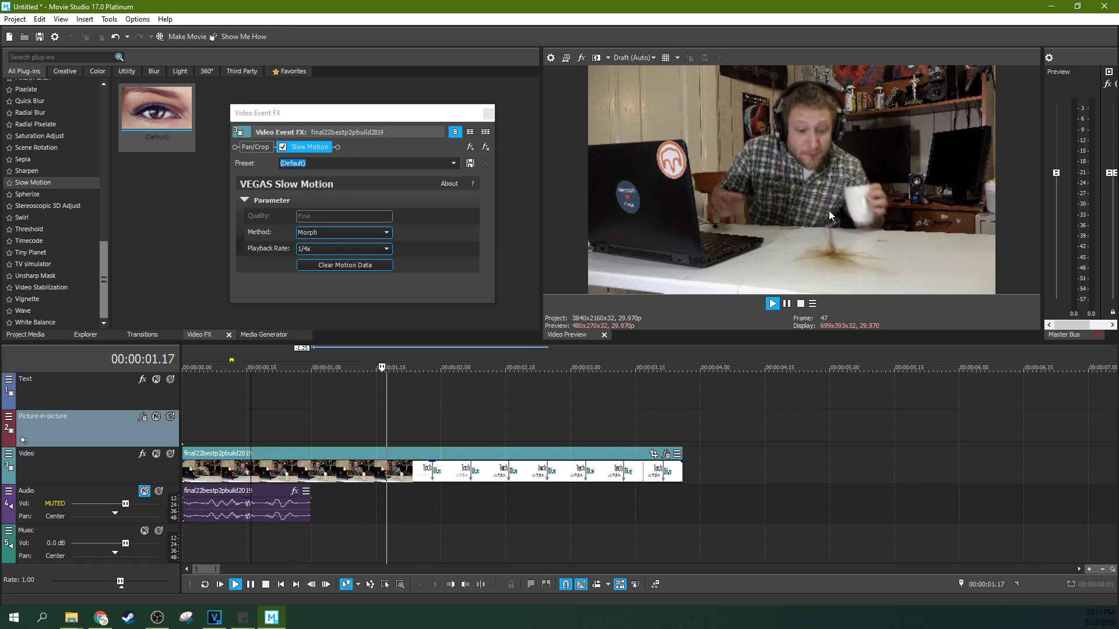
pyautogui.click(202, 418)
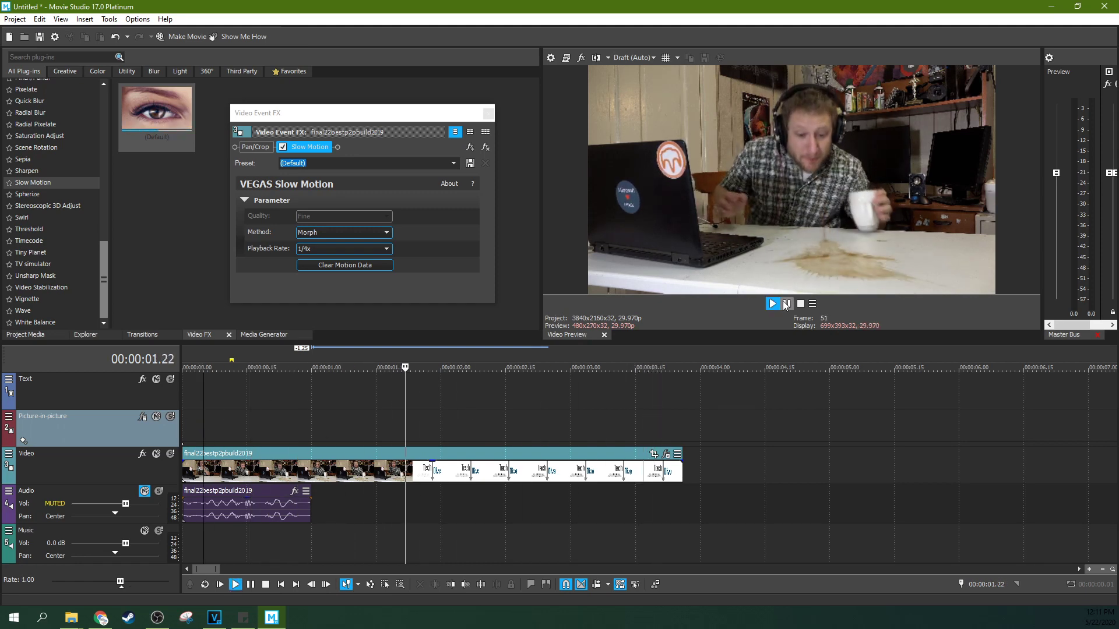
pyautogui.press('Return')
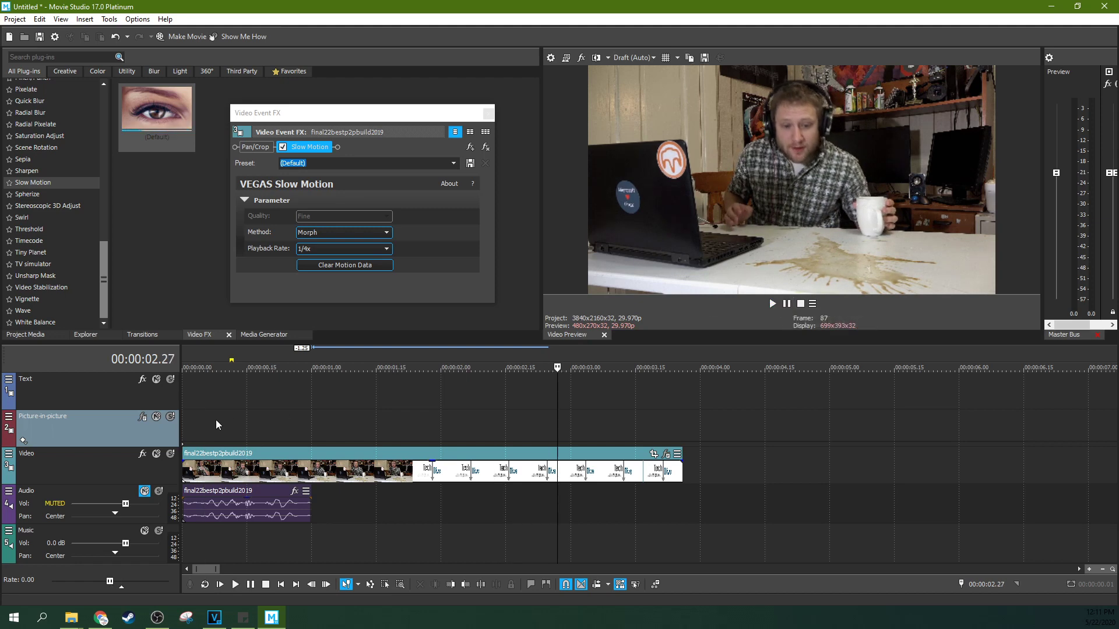
pyautogui.click(216, 419)
pyautogui.press('Home')
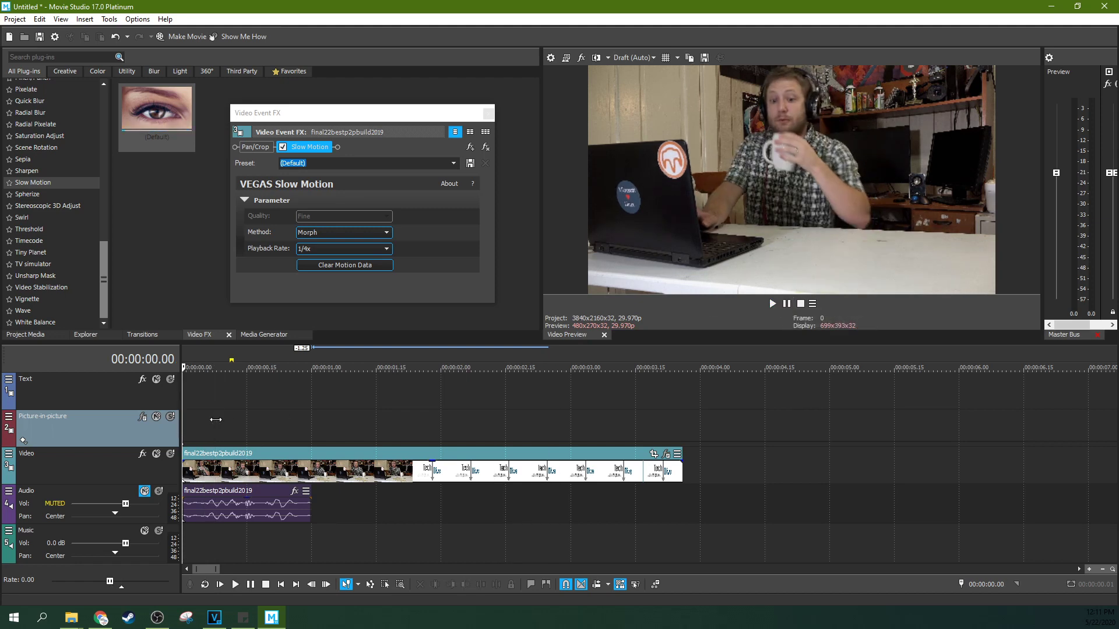
# Keep Morph as the slow-motion method and return the playhead to 00:00:00.20
pyautogui.click(365, 232)
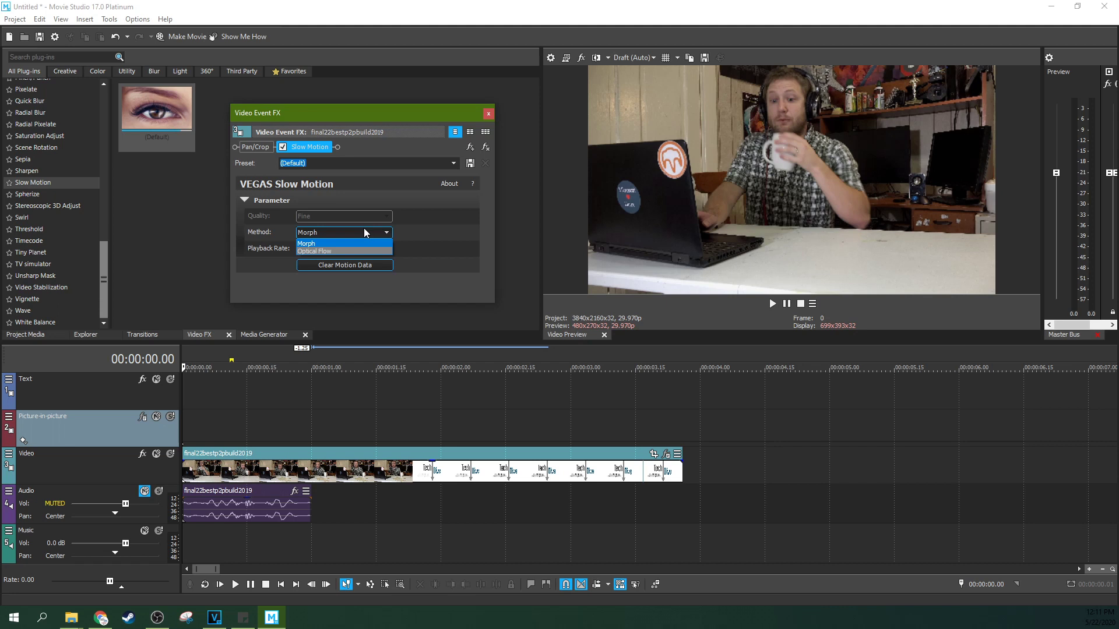
pyautogui.click(418, 223)
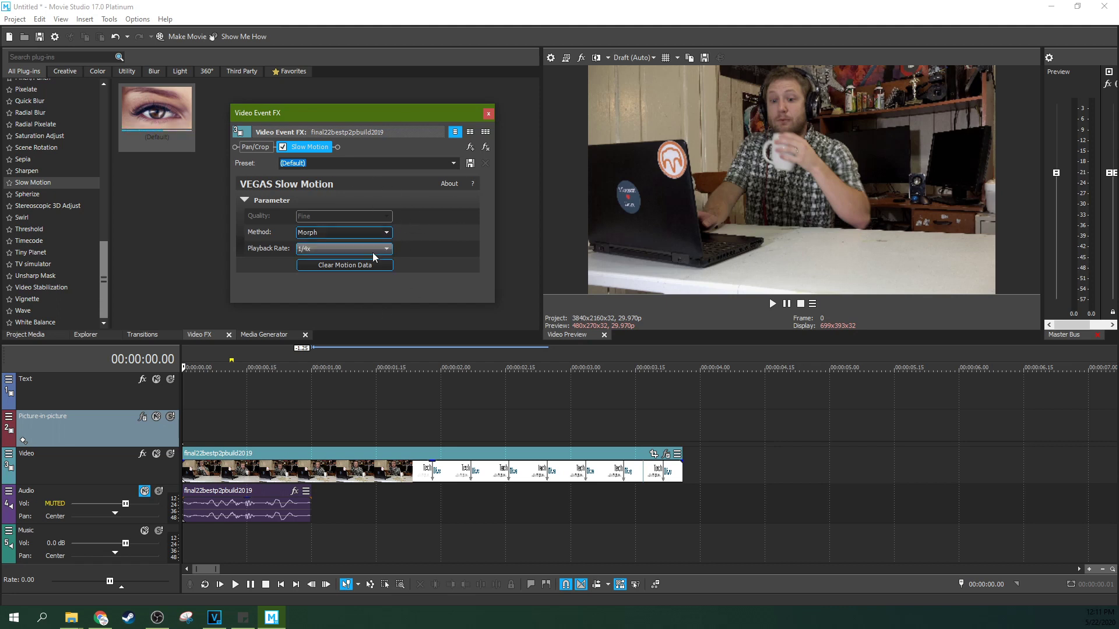
pyautogui.click(269, 421)
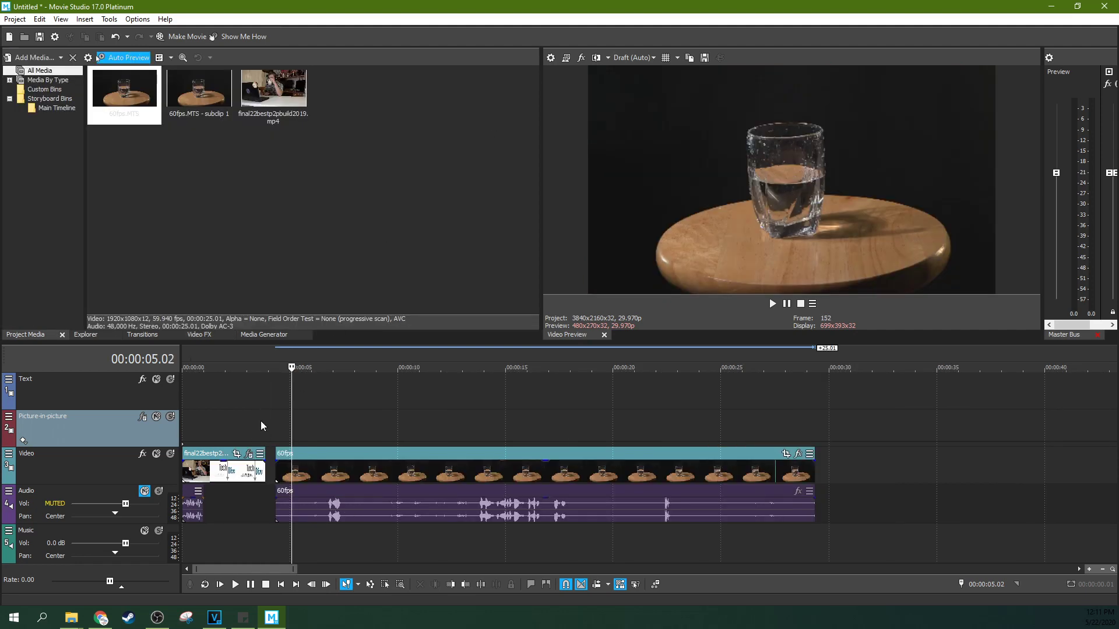
# Trim the start of the 60fps glass clip and play it up to the splash
pyautogui.click(264, 421)
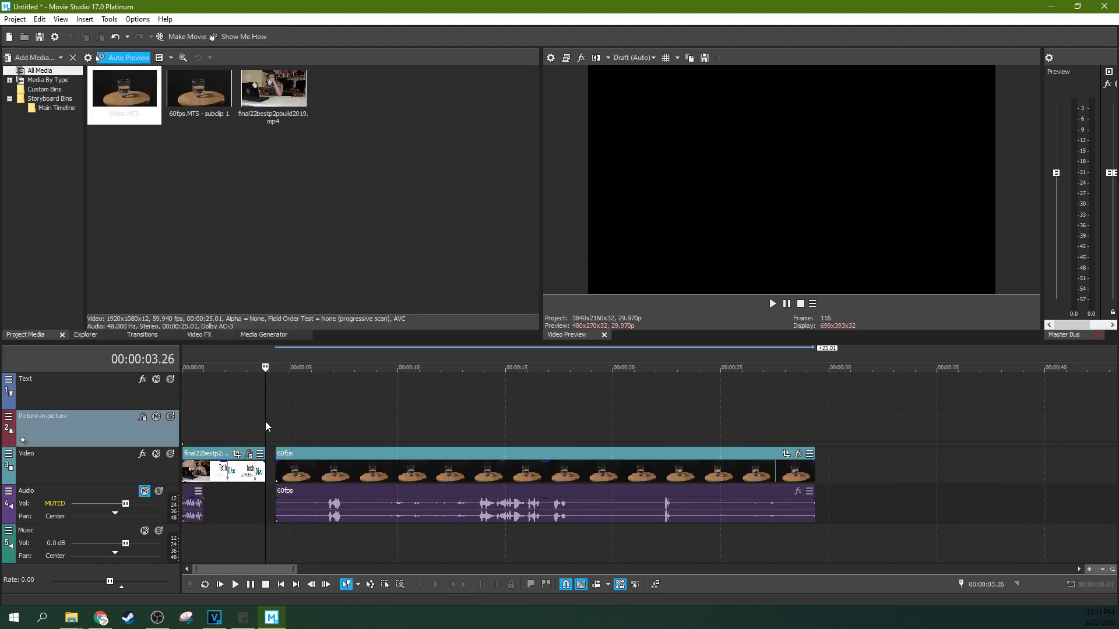
pyautogui.click(276, 424)
pyautogui.scroll(2, 362, 460)
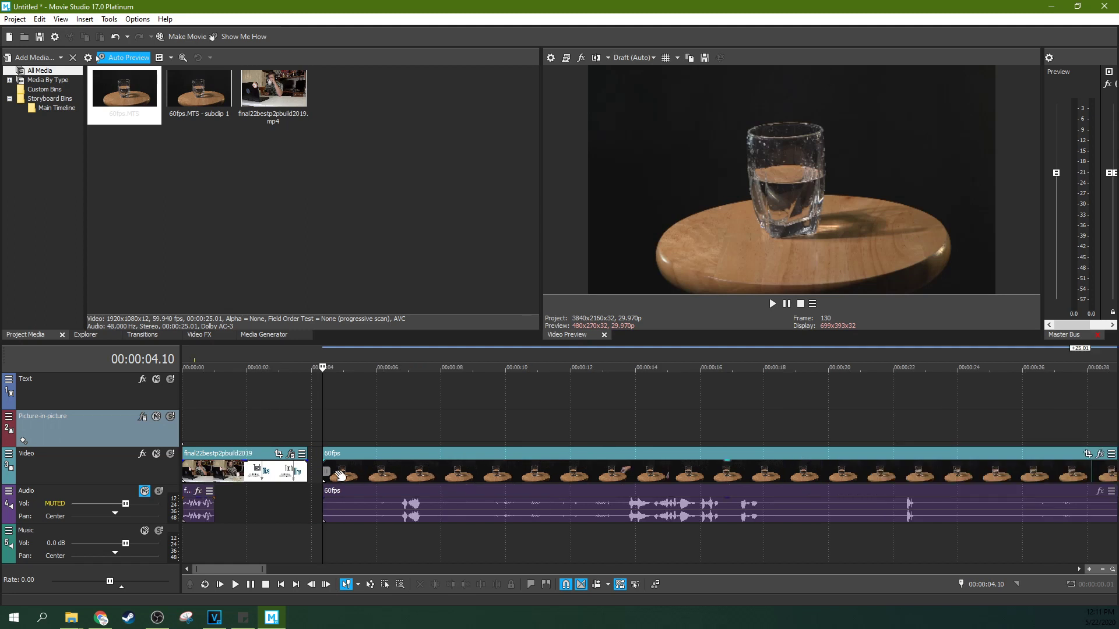
pyautogui.moveTo(324, 472); pyautogui.dragTo(890, 466)
pyautogui.click(904, 469)
pyautogui.scroll(5, 902, 467)
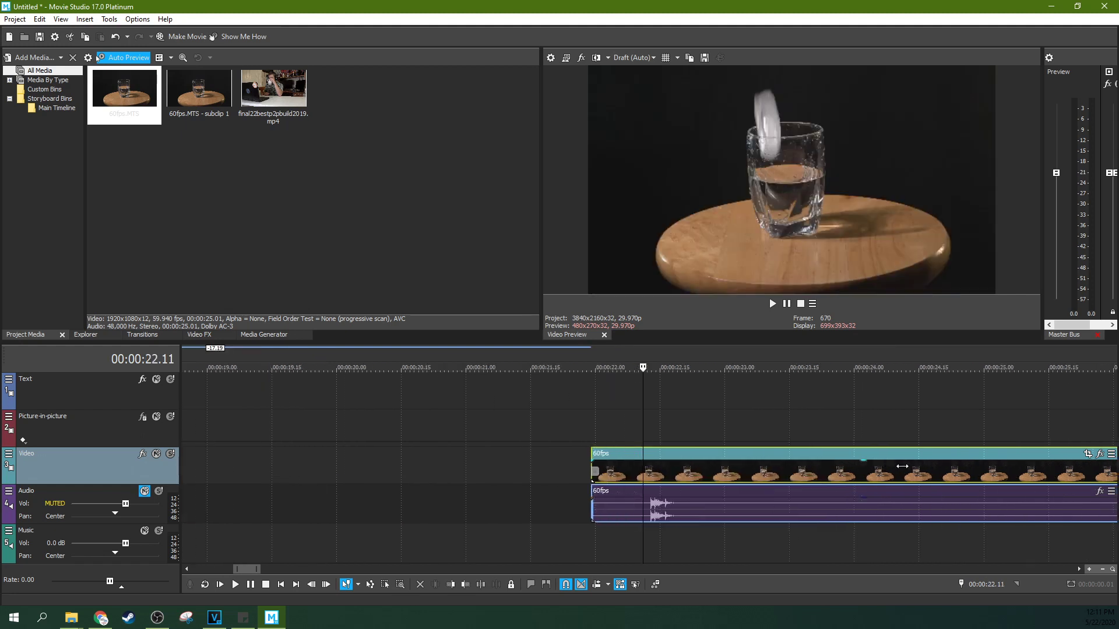
pyautogui.click(593, 428)
pyautogui.press('space')
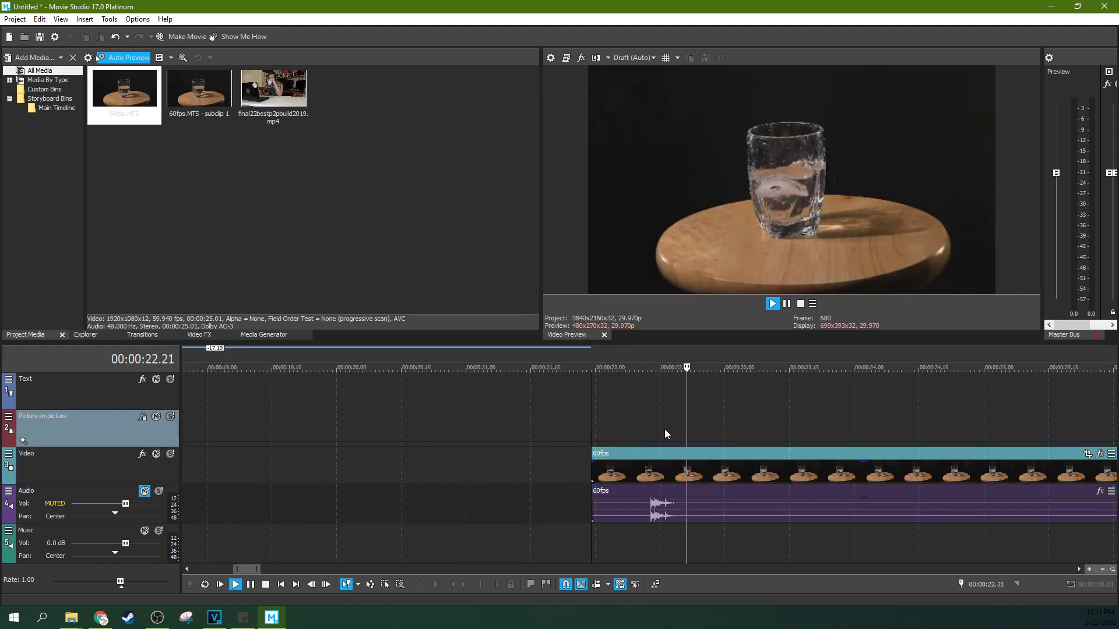
pyautogui.click(657, 480)
pyautogui.press('Return')
# Split the glass clip at the splash and at 00:00:23.03, stretching the middle piece to 44.7%
pyautogui.press('s')
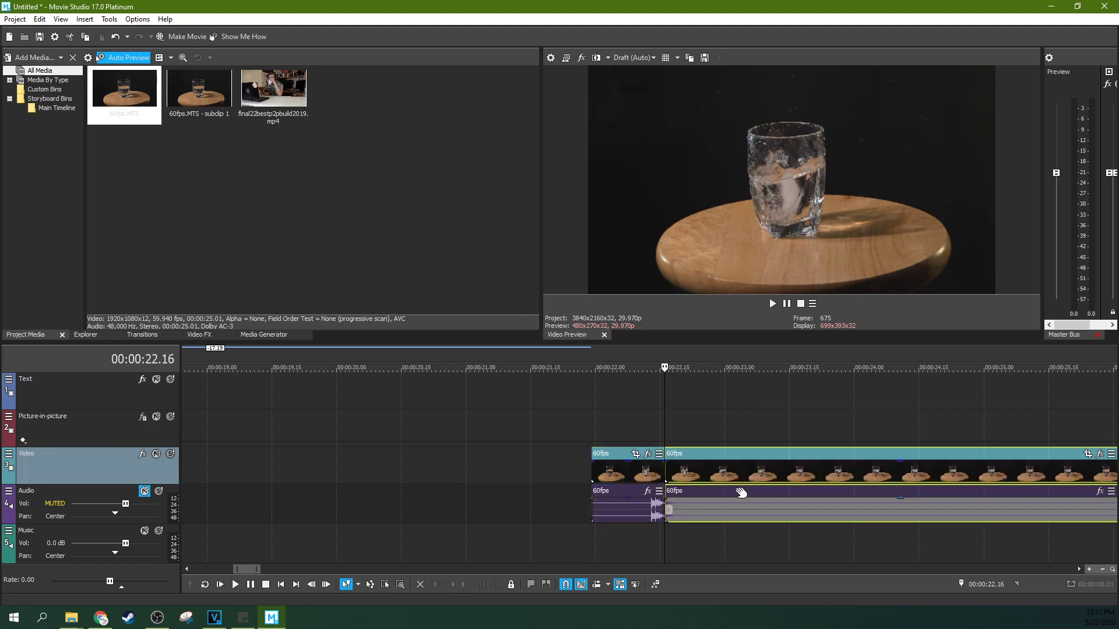
pyautogui.click(737, 476)
pyautogui.press('s')
pyautogui.scroll(-2, 738, 476)
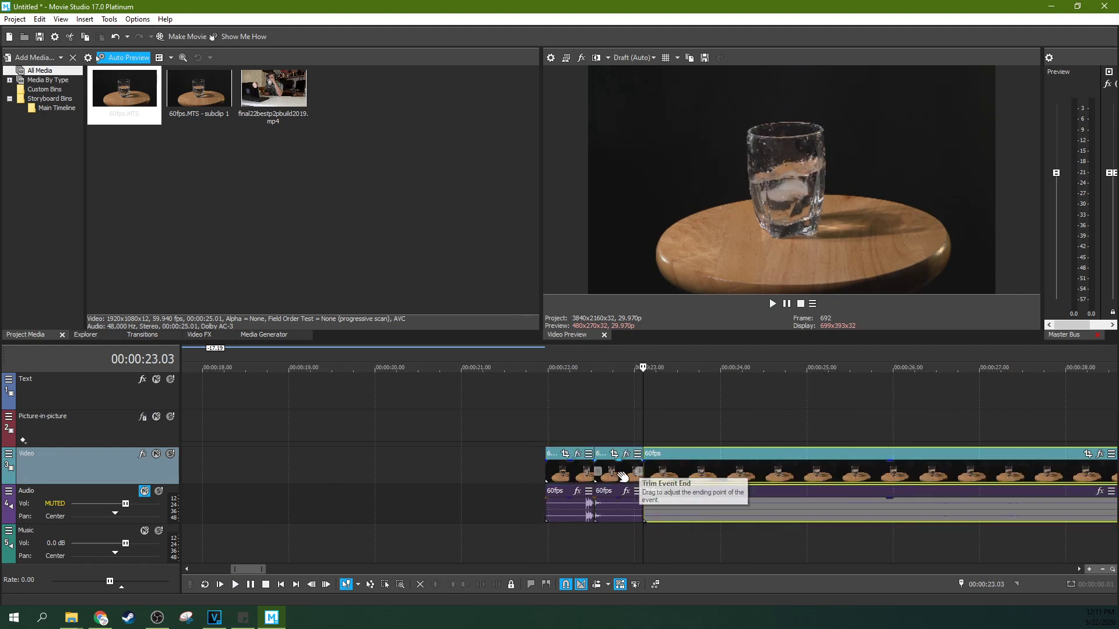
pyautogui.moveTo(562, 475); pyautogui.dragTo(501, 474)
pyautogui.moveTo(608, 474); pyautogui.dragTo(642, 464)
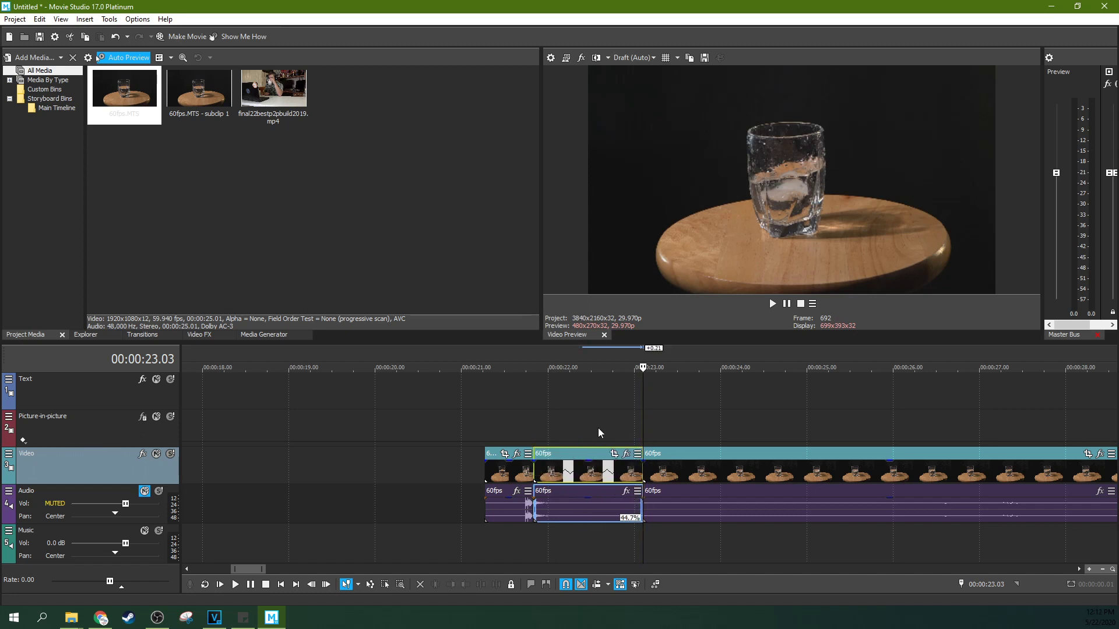
# Play back the speed-ramped glass clip from 00:00:21.04
pyautogui.click(499, 420)
pyautogui.click(473, 414)
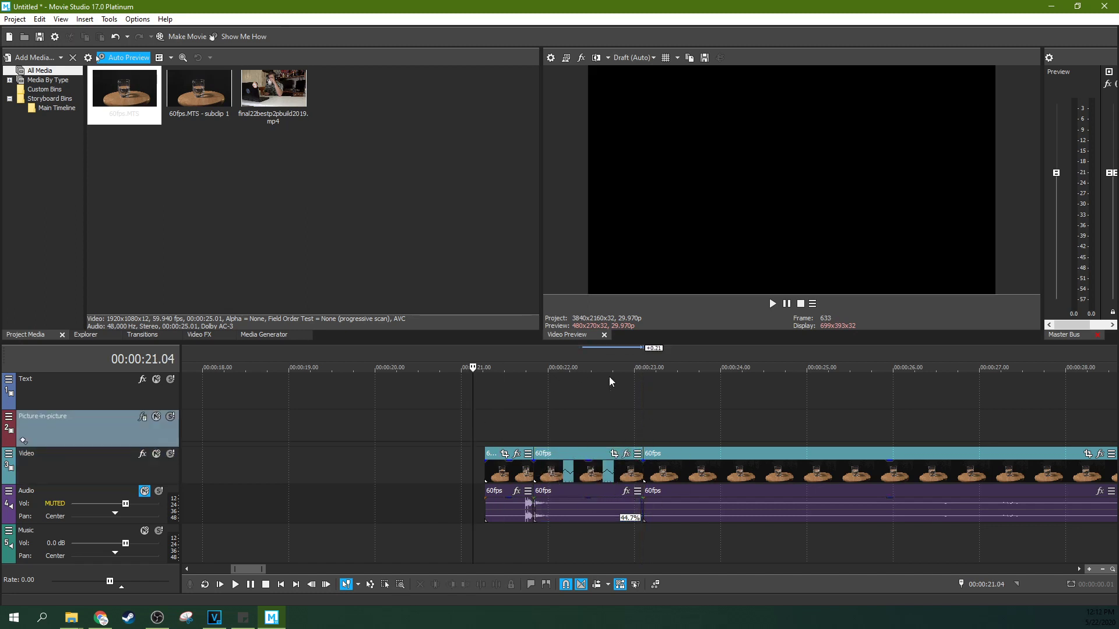
pyautogui.press('space')
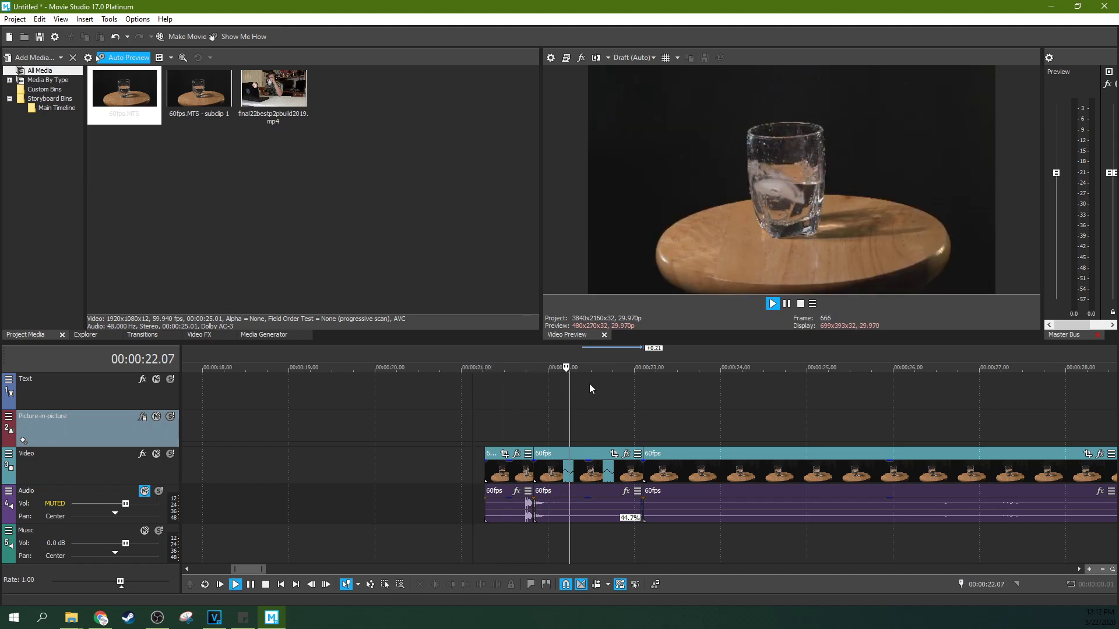
pyautogui.click(788, 304)
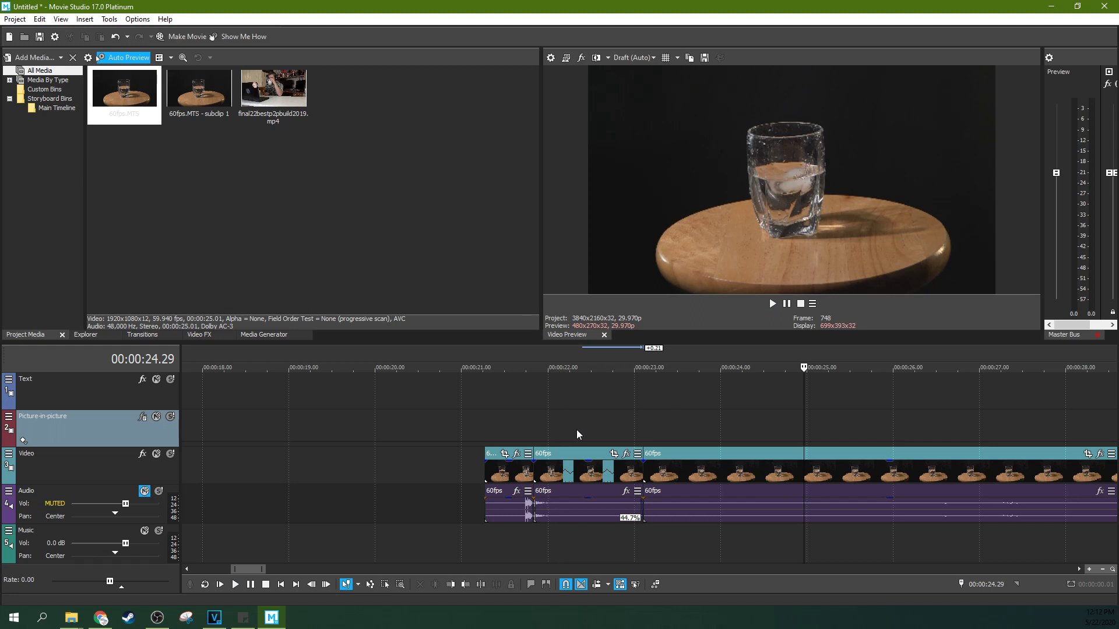
pyautogui.scroll(-3, 577, 430)
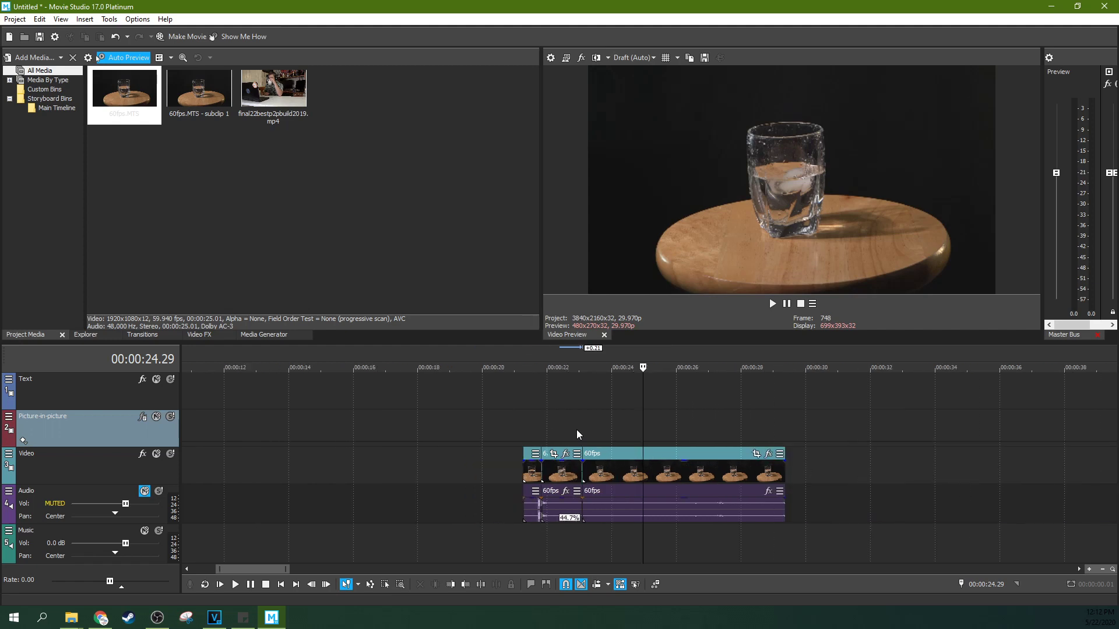
pyautogui.scroll(-2, 577, 431)
pyautogui.click(506, 430)
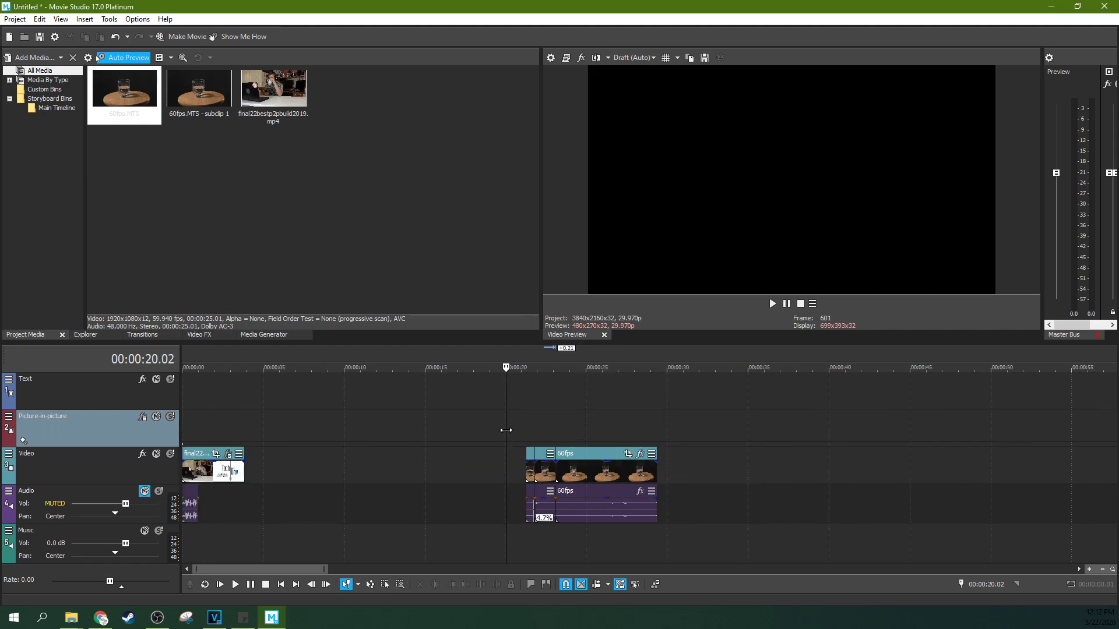